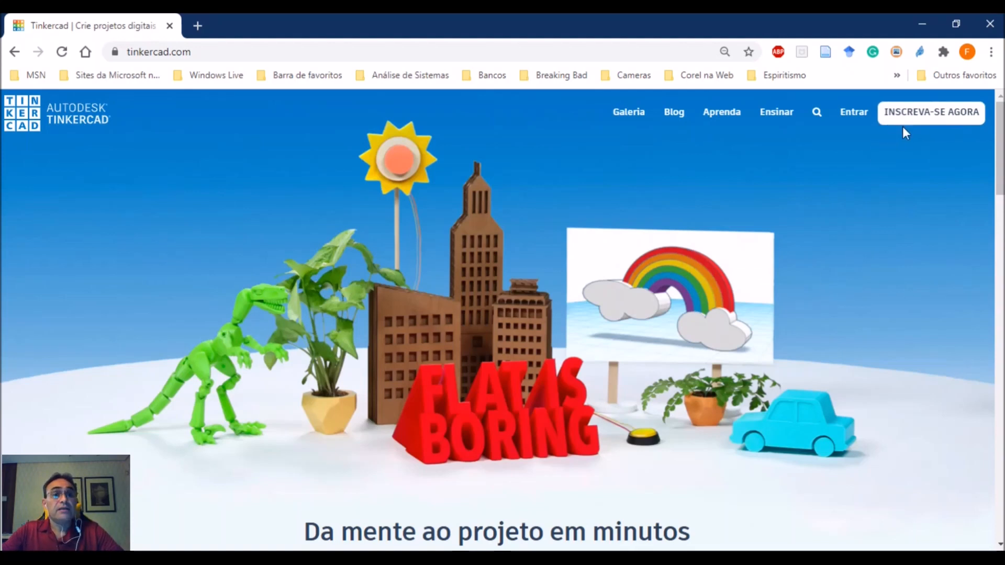
Begin signing up for a personal Tinkercad account, reveal the additional login options, and choose registration by e-mail
click(935, 120)
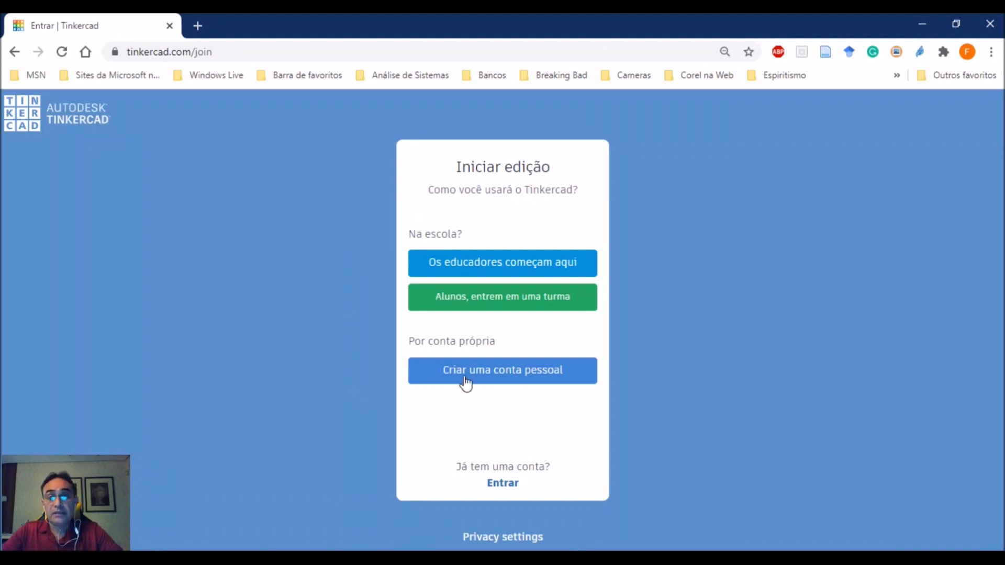
click(504, 385)
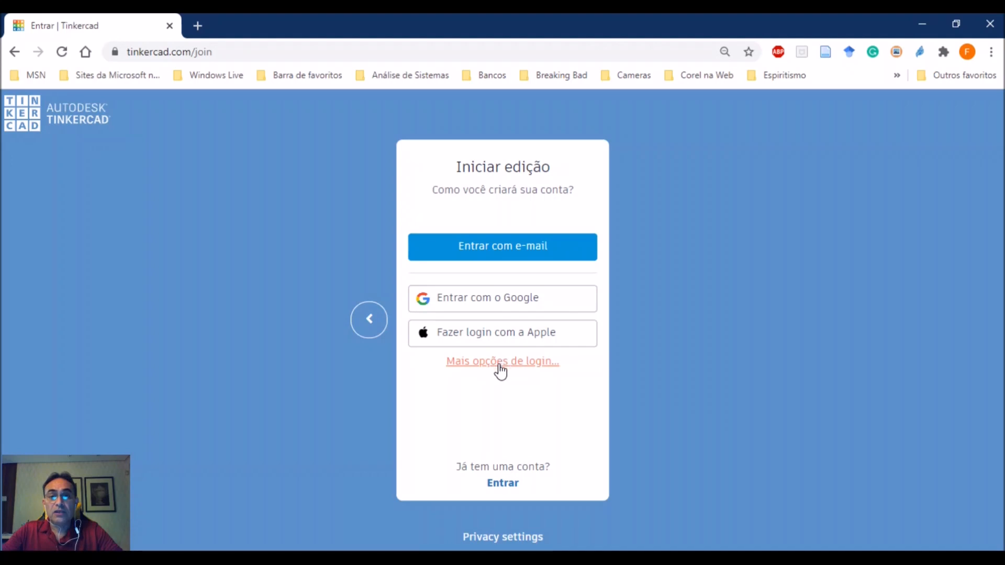
click(474, 365)
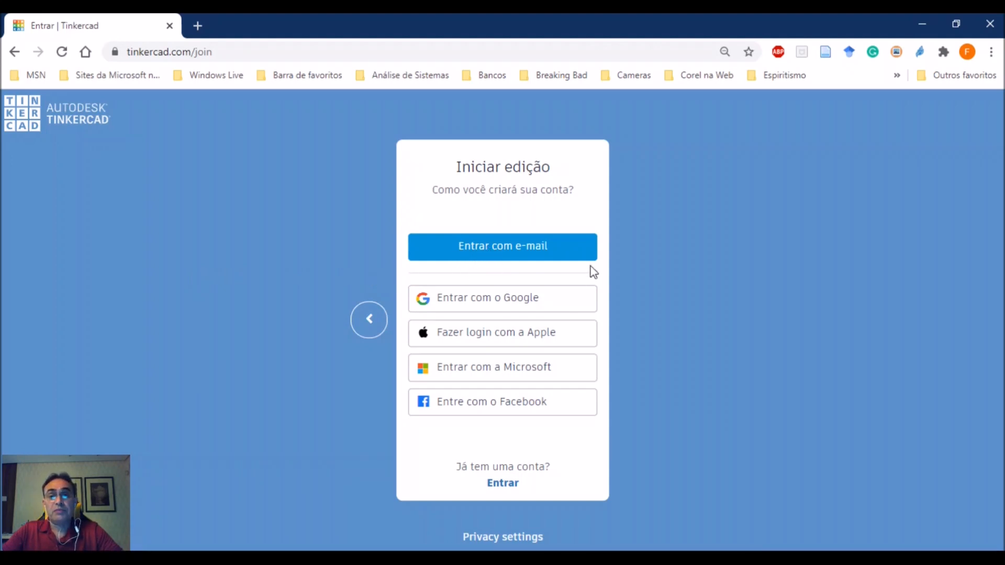
click(513, 255)
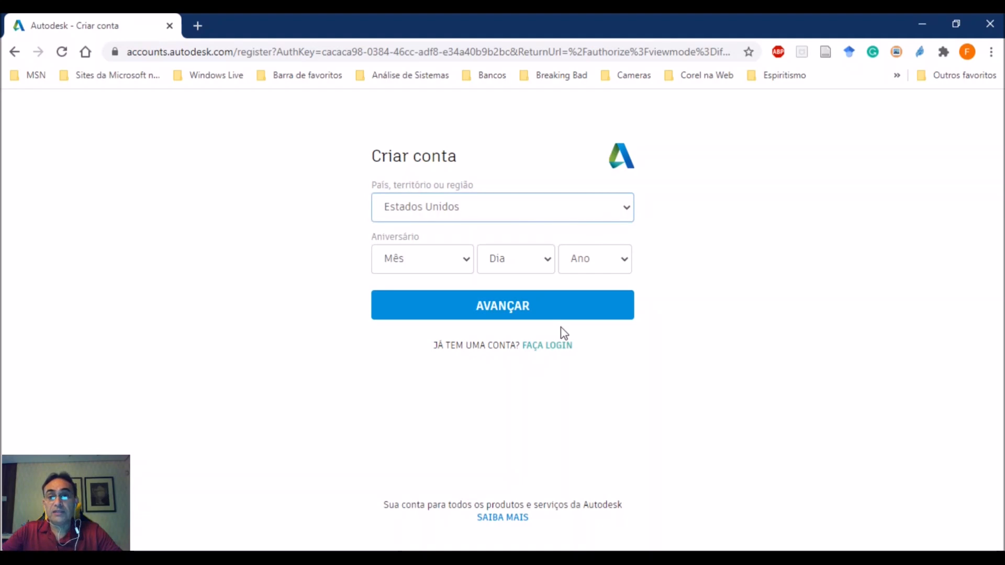
Set the country to Brasil, fill in the date of birth, and proceed to the account credentials form
click(467, 295)
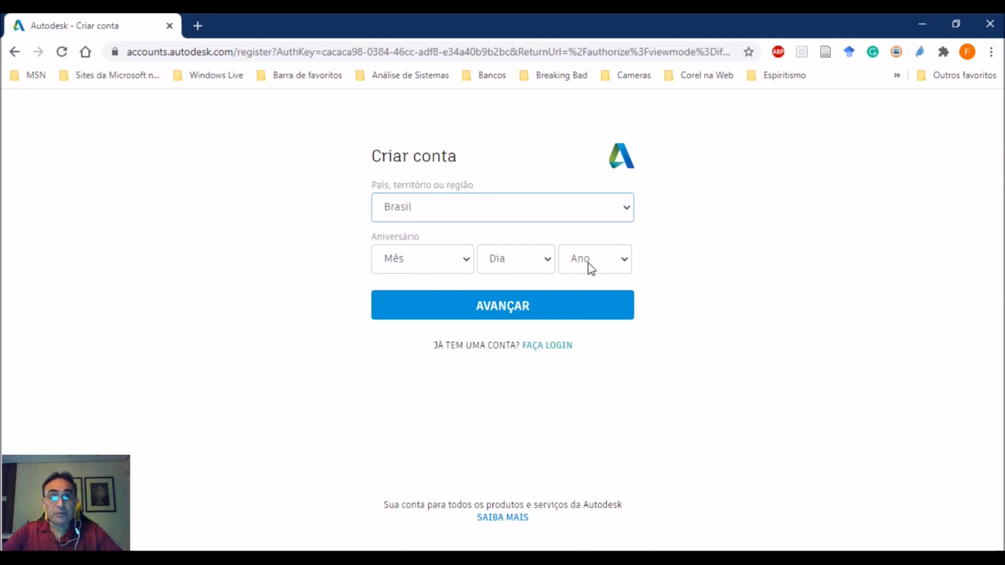
click(466, 259)
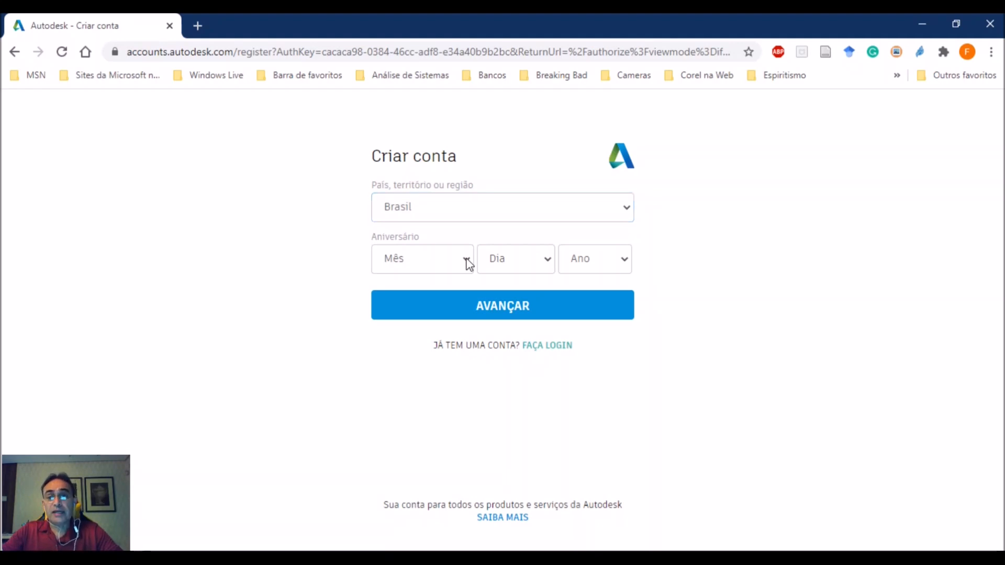
click(439, 297)
click(537, 265)
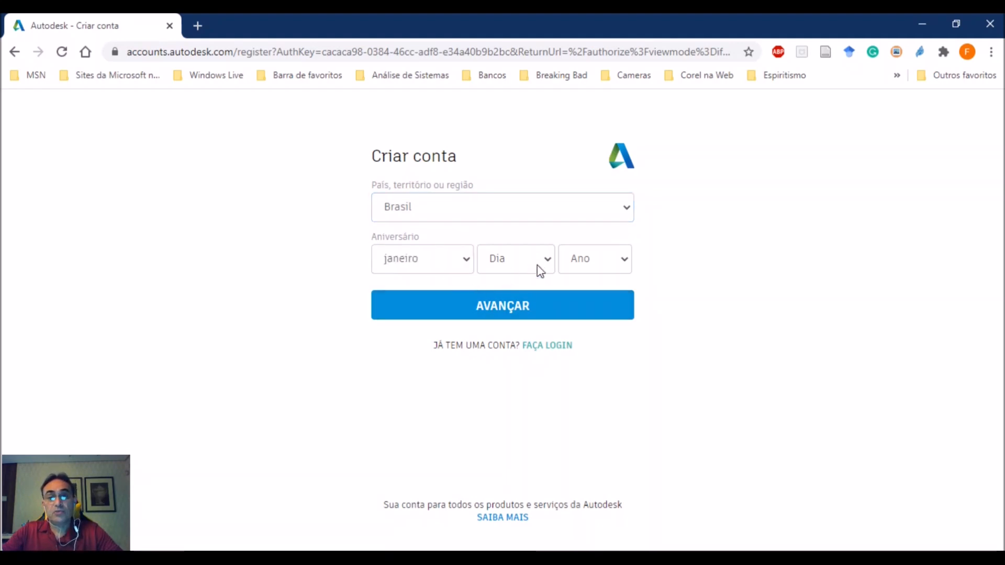
click(511, 303)
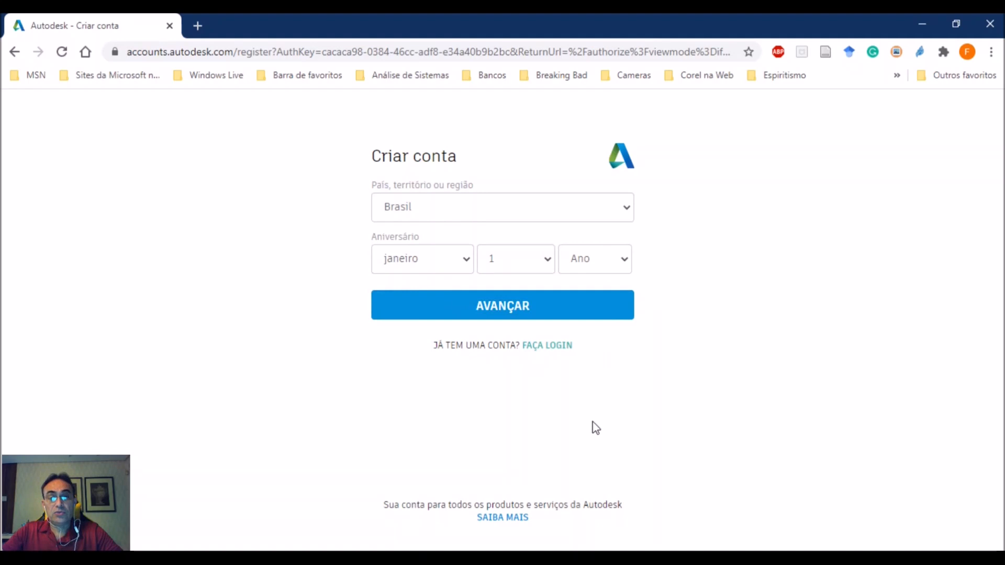
click(595, 342)
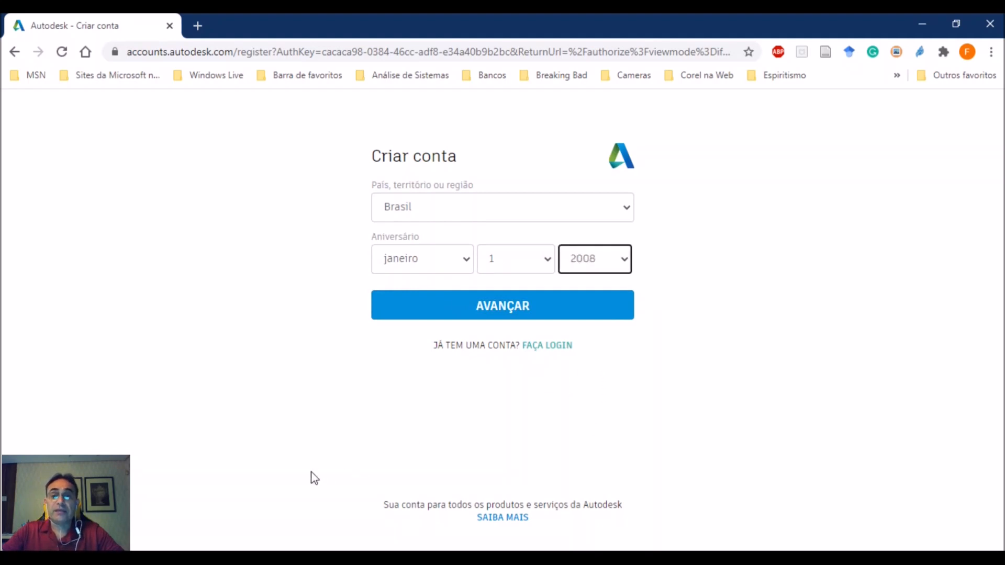
click(444, 318)
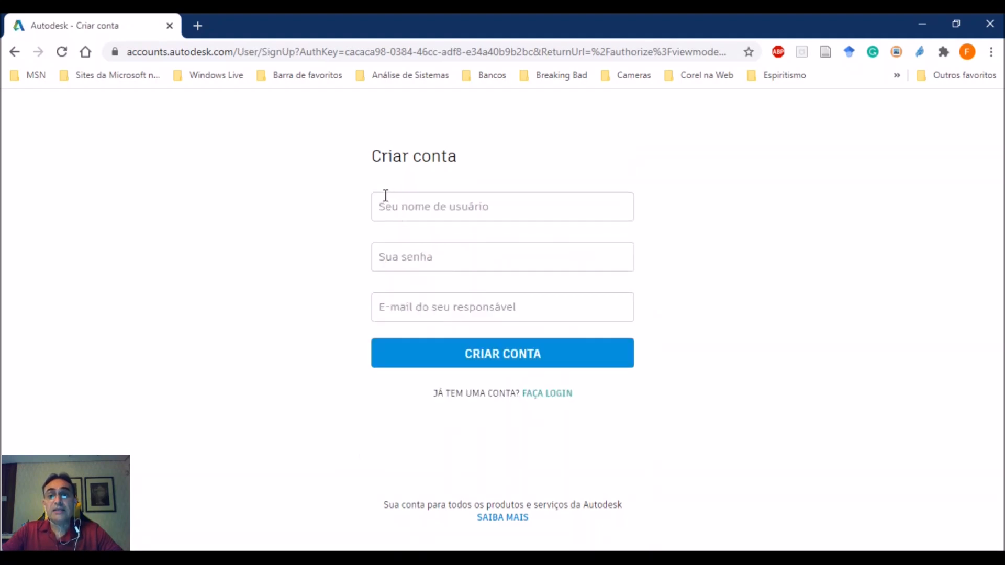
click(403, 256)
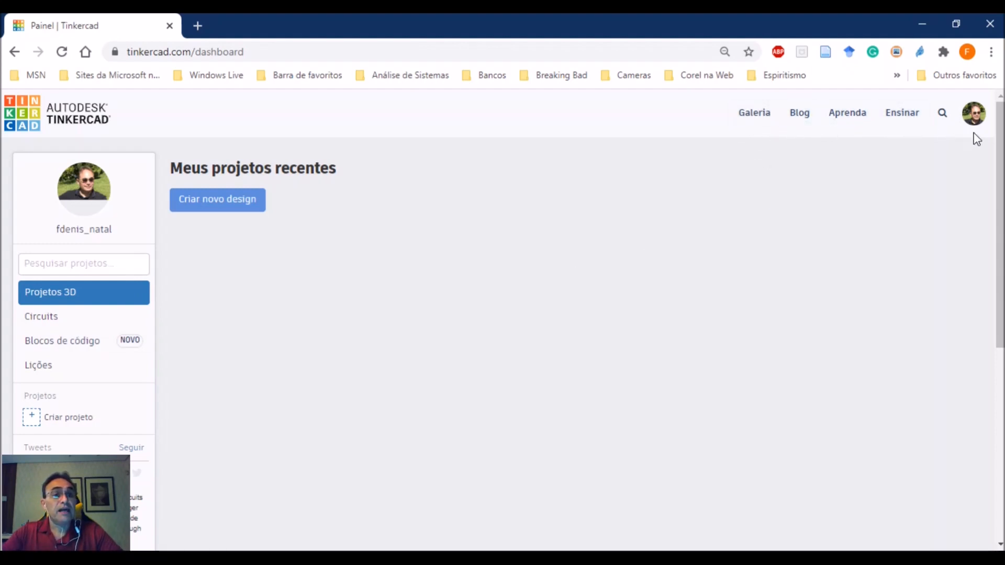
click(974, 119)
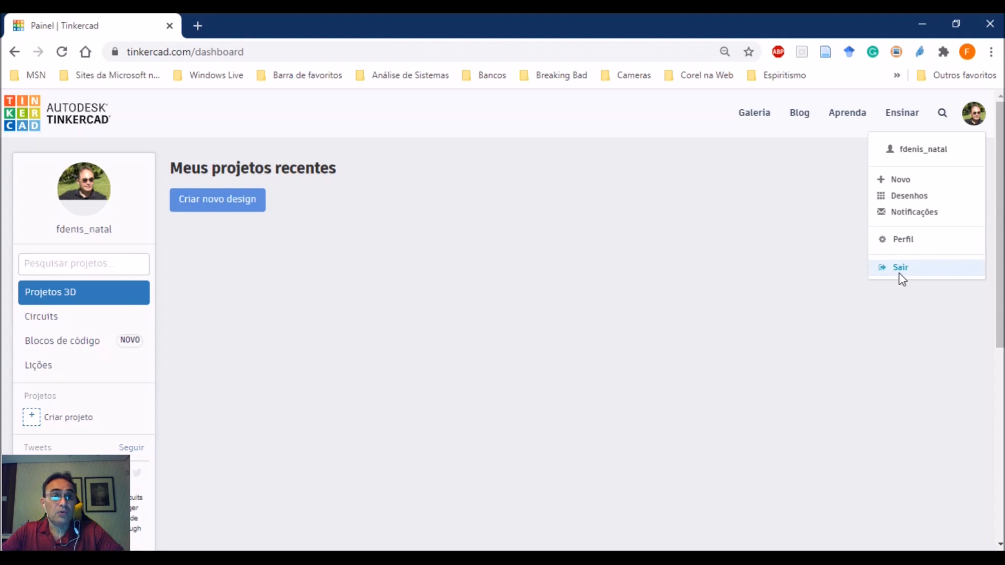
click(560, 274)
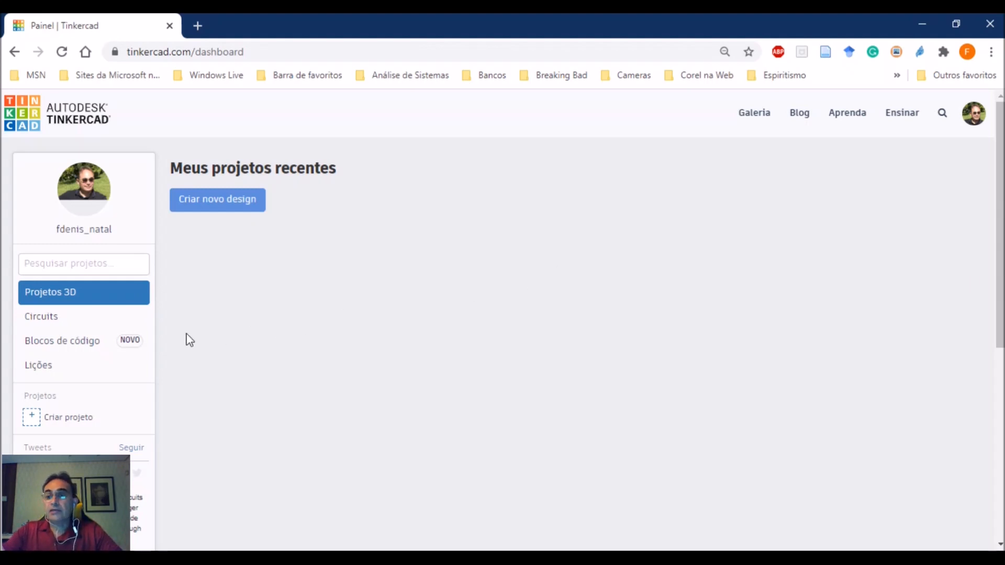
Show the Circuits designs on the dashboard and look through the existing circuits
click(50, 329)
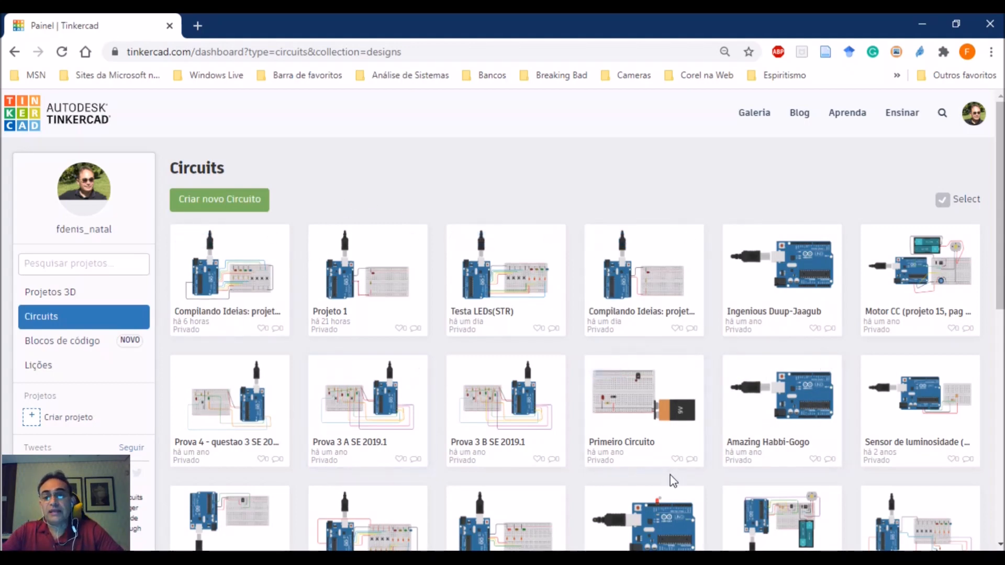
scroll(679, 467, down, 7)
scroll(678, 463, up, 7)
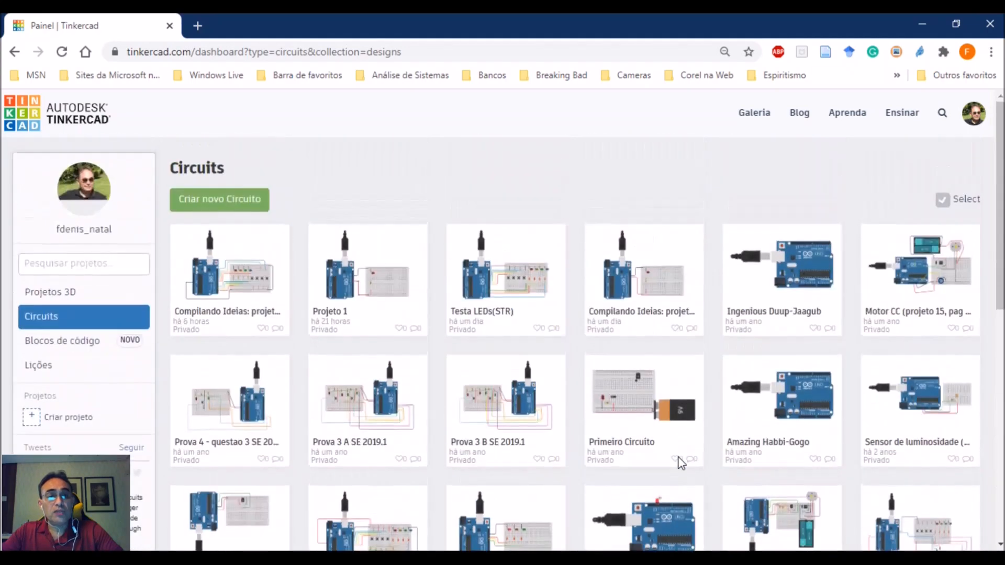
scroll(677, 462, down, 7)
scroll(674, 460, down, 2)
scroll(671, 462, up, 10)
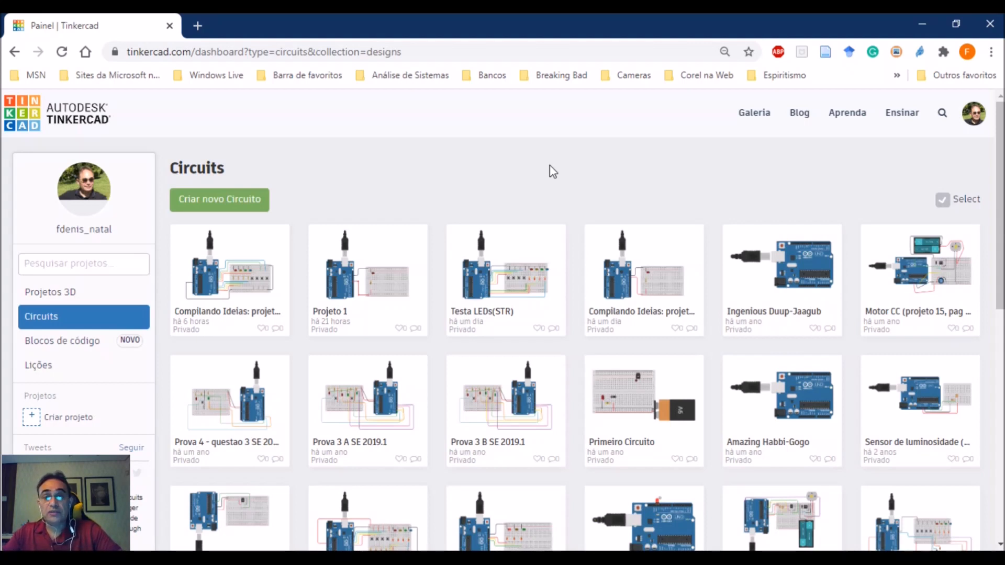
Create a new circuit and rename it "Projeto 1 - Arduino"
click(205, 201)
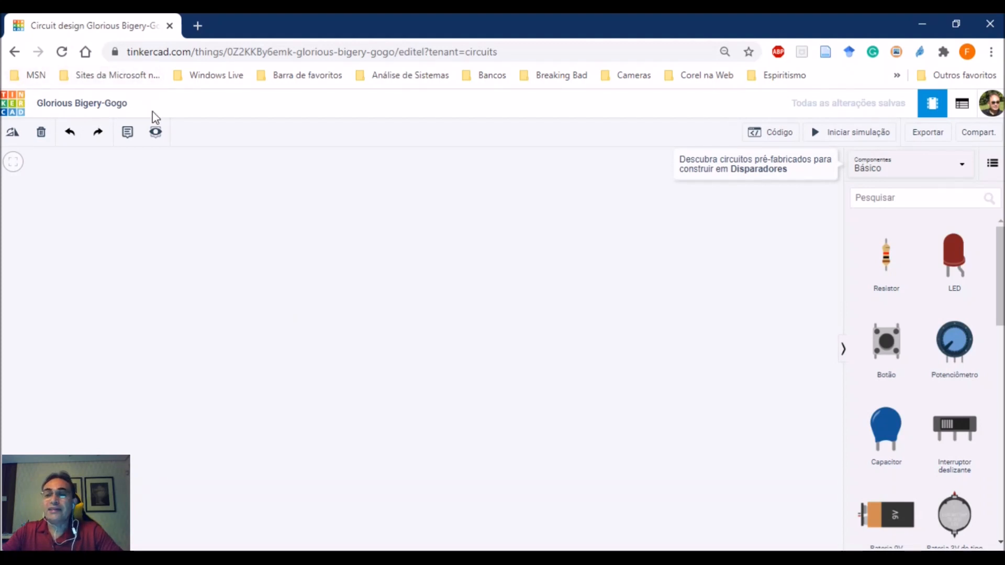
click(105, 107)
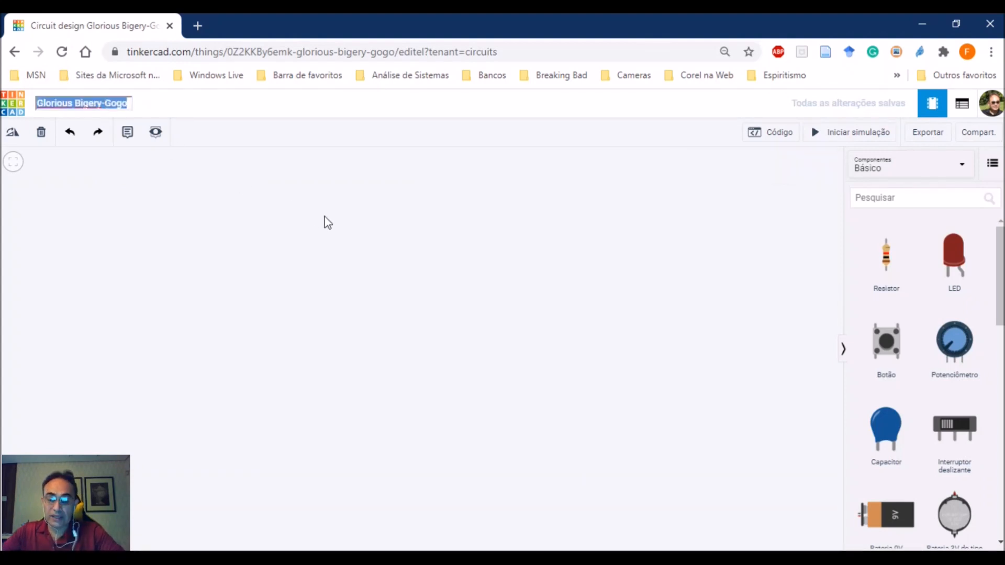
text(Pr)
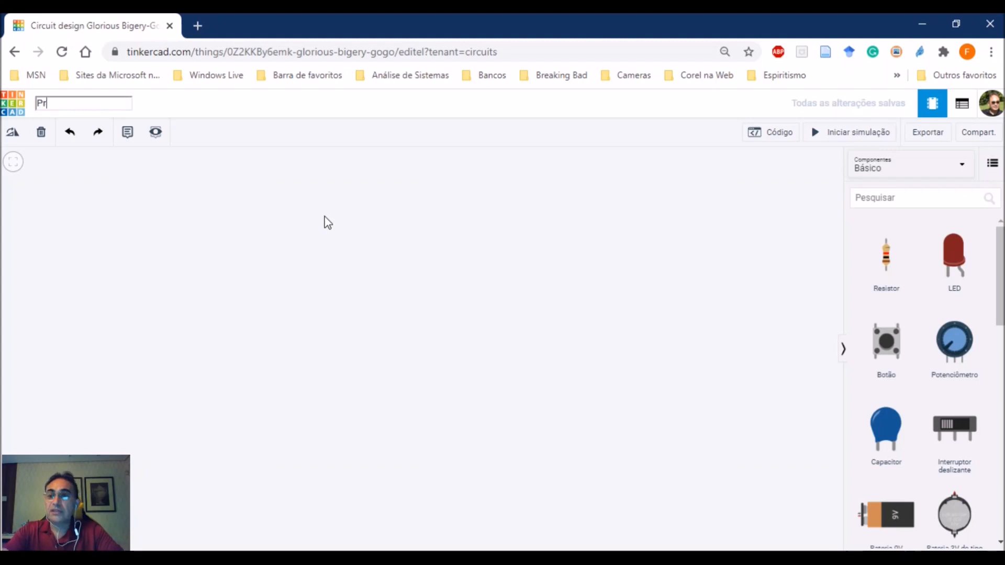
text(ojeto 1)
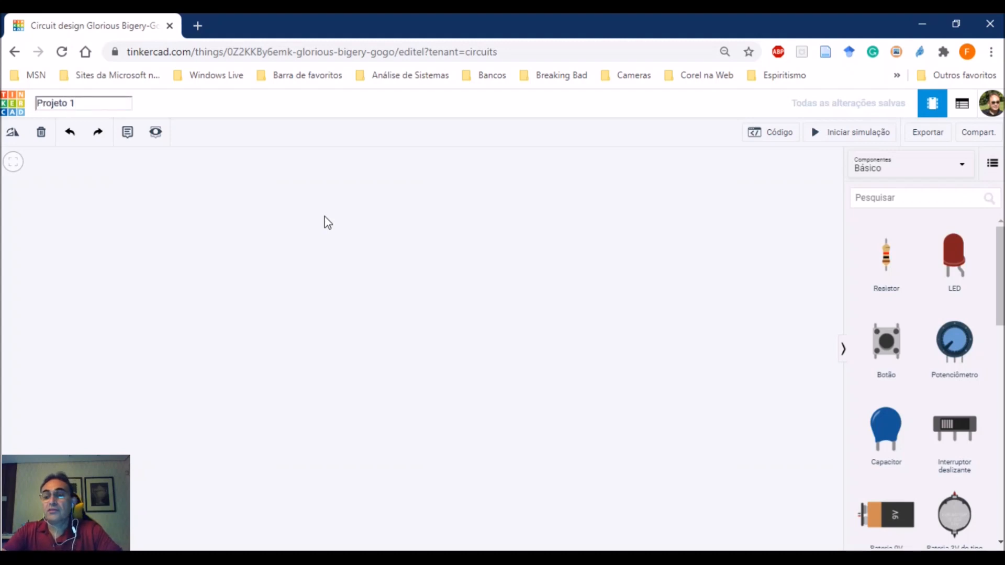
text( - C)
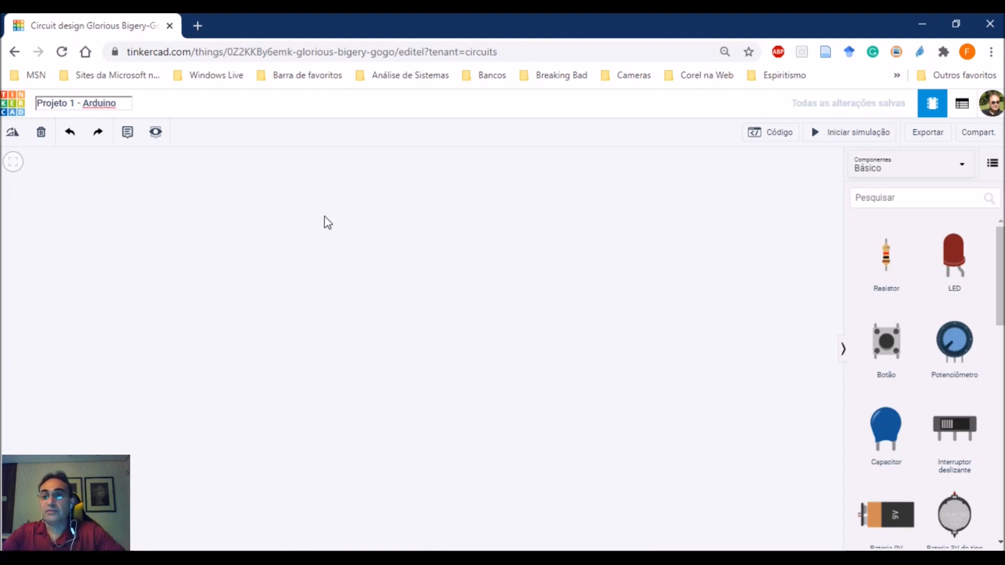
key(Return)
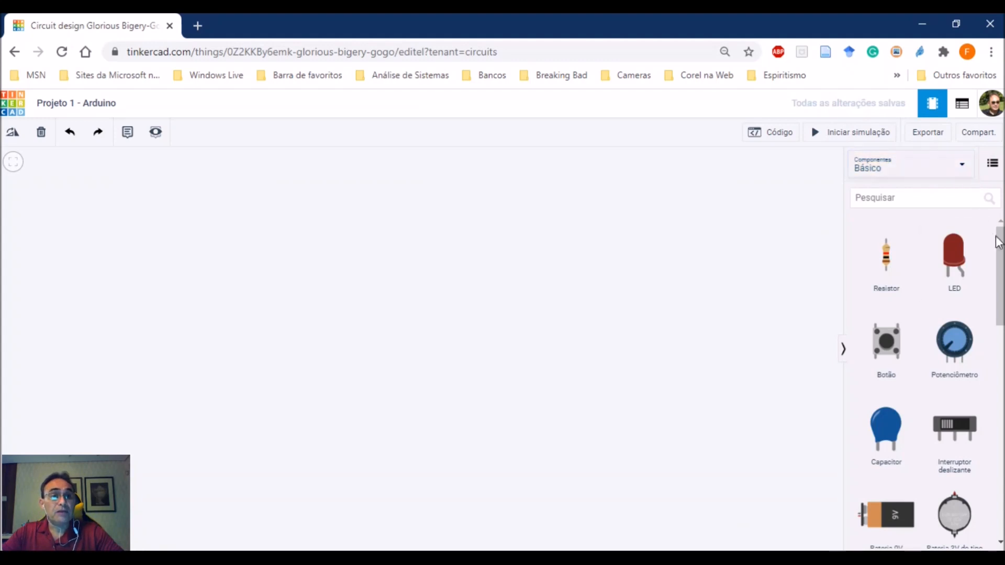
Look through the parts offered in the Básico component set
scroll(984, 273, down, 3)
scroll(1002, 350, down, 4)
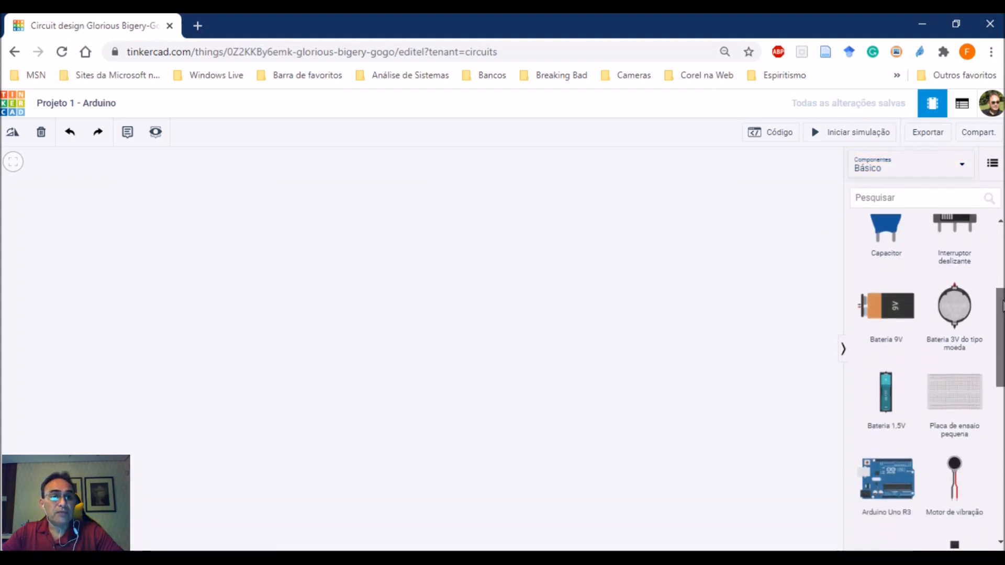
mouse_move(1002, 349)
mouse_down()
mouse_move(997, 467)
mouse_move(997, 357)
mouse_up()
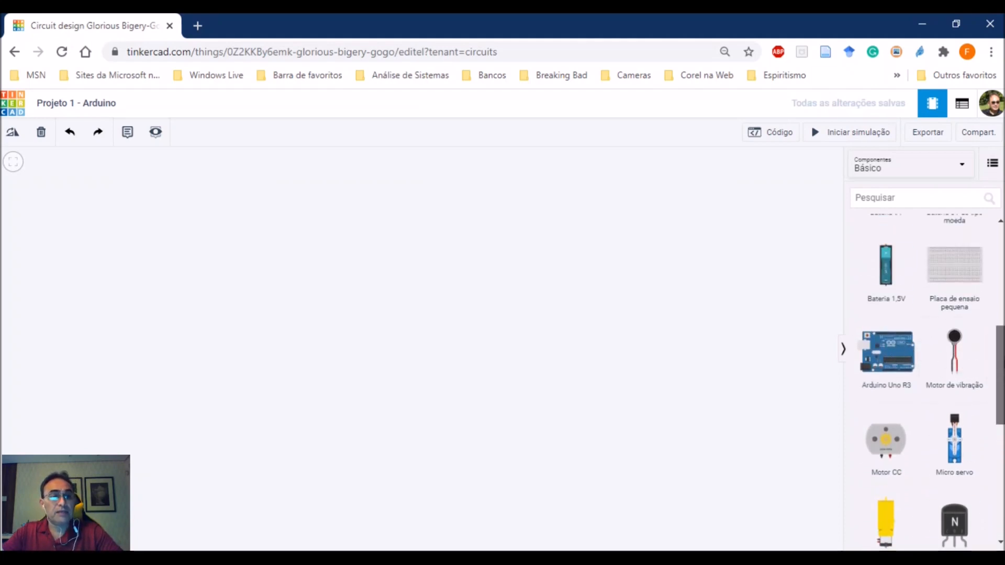
drag(998, 374, 999, 275)
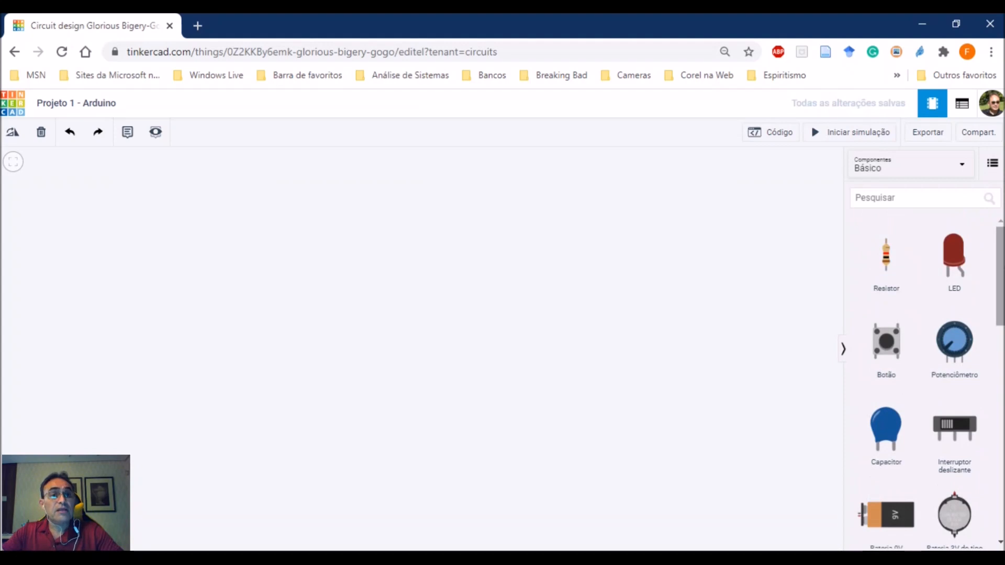
Show all available components and look through every category, from general parts and batteries to breadboards, microcontrollers, instruments and integrated circuits
click(968, 175)
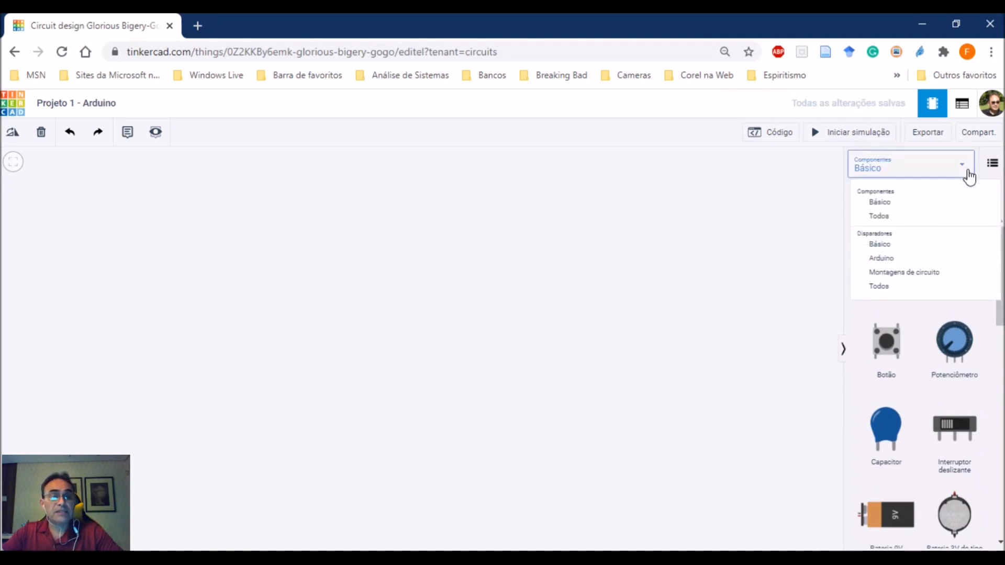
click(908, 219)
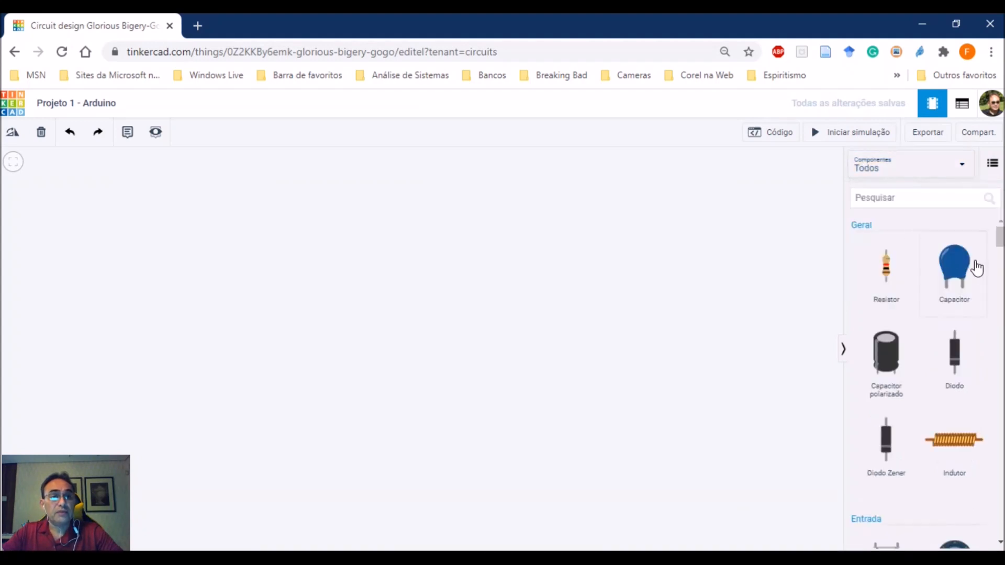
drag(1000, 243, 978, 375)
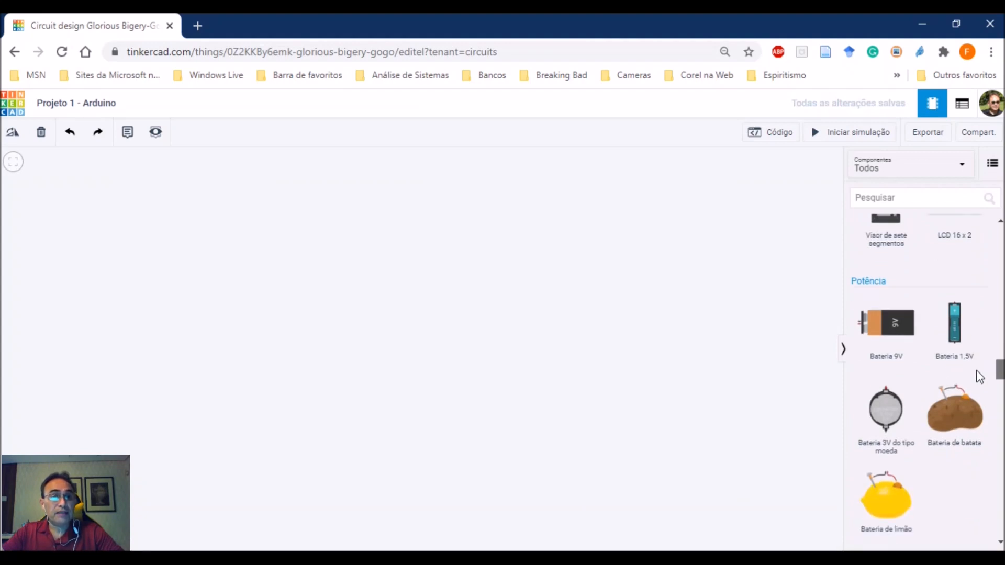
scroll(979, 376, down, 1)
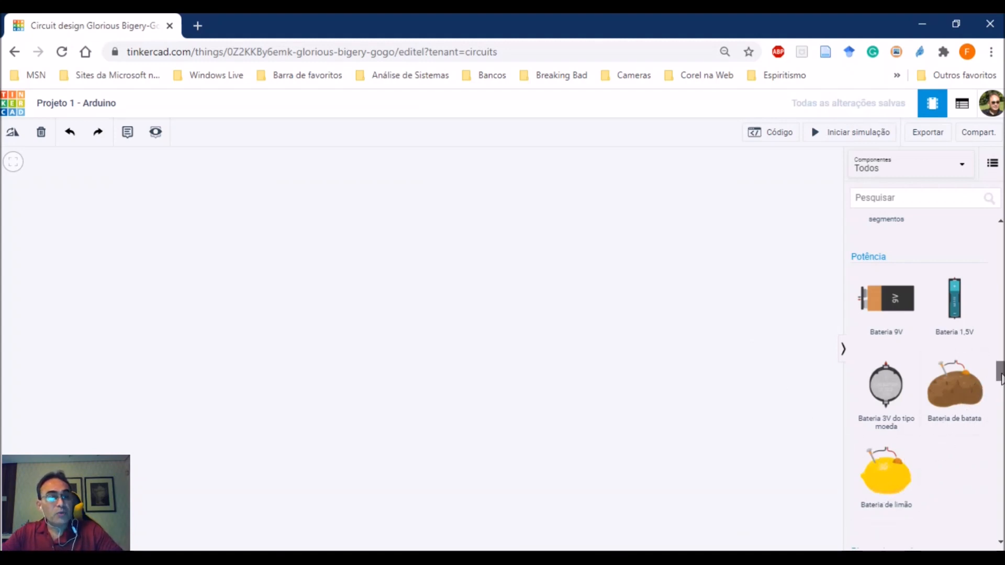
scroll(1001, 382, down, 2)
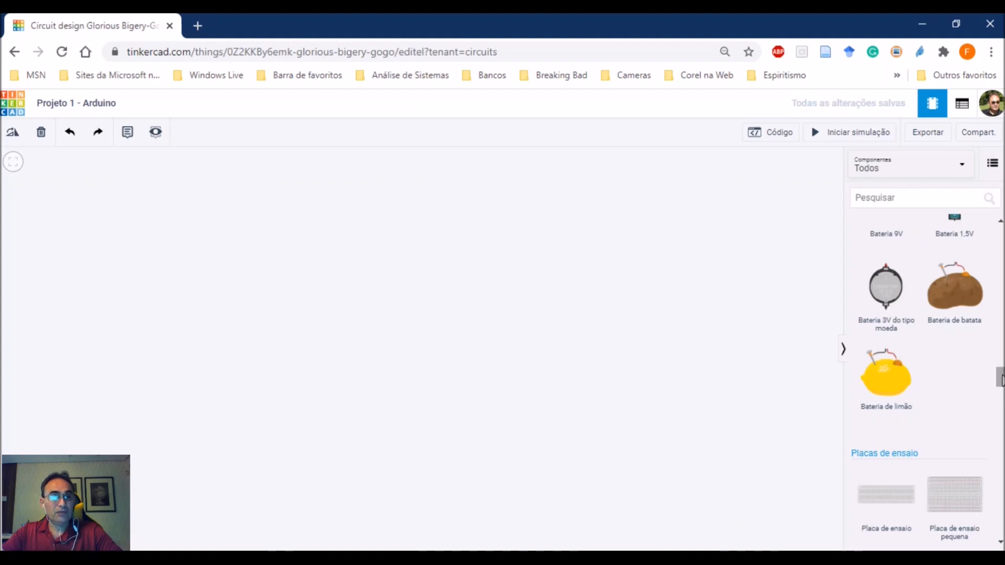
drag(1001, 380, 1001, 396)
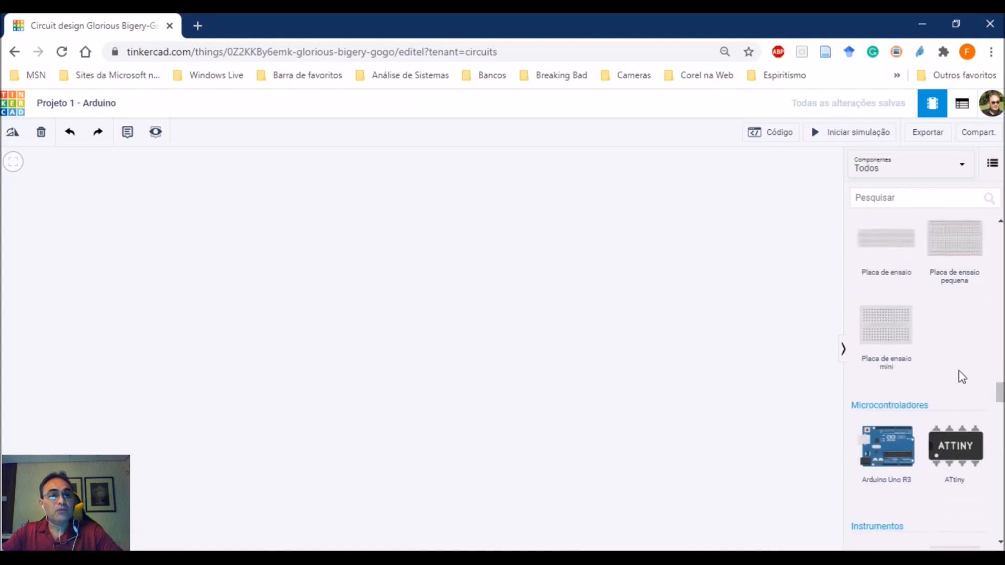
drag(998, 395, 1000, 386)
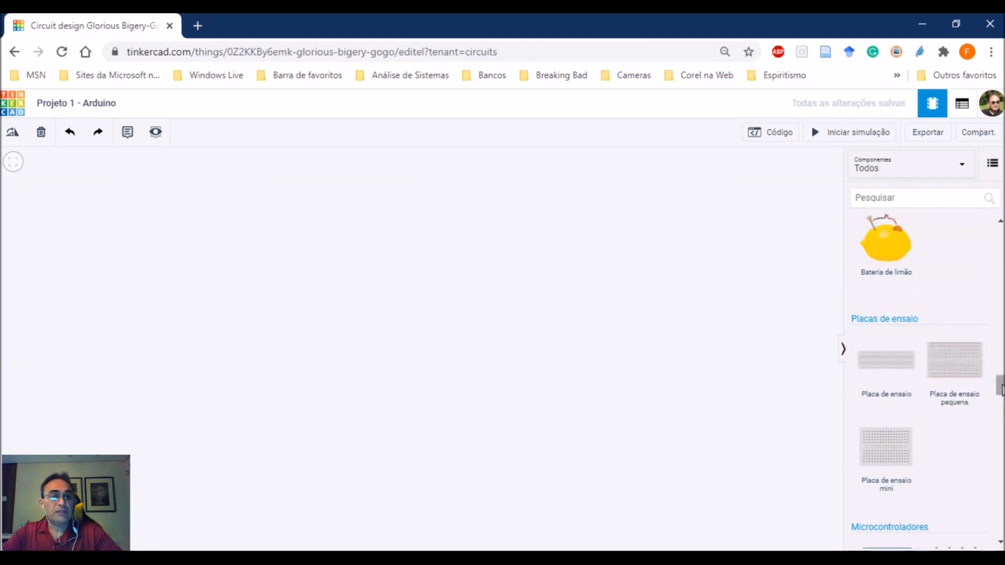
drag(1002, 389, 1002, 397)
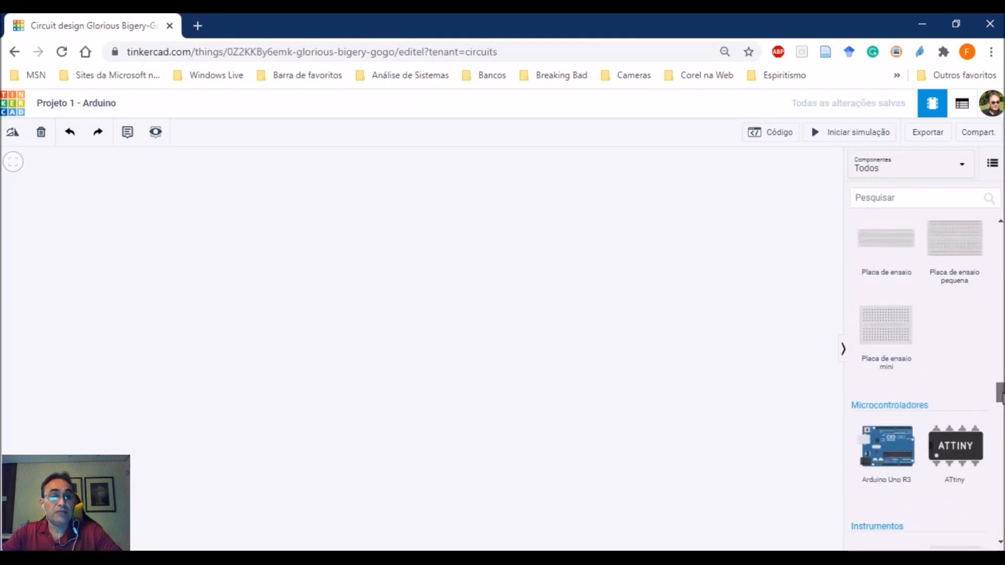
drag(1002, 396, 1002, 405)
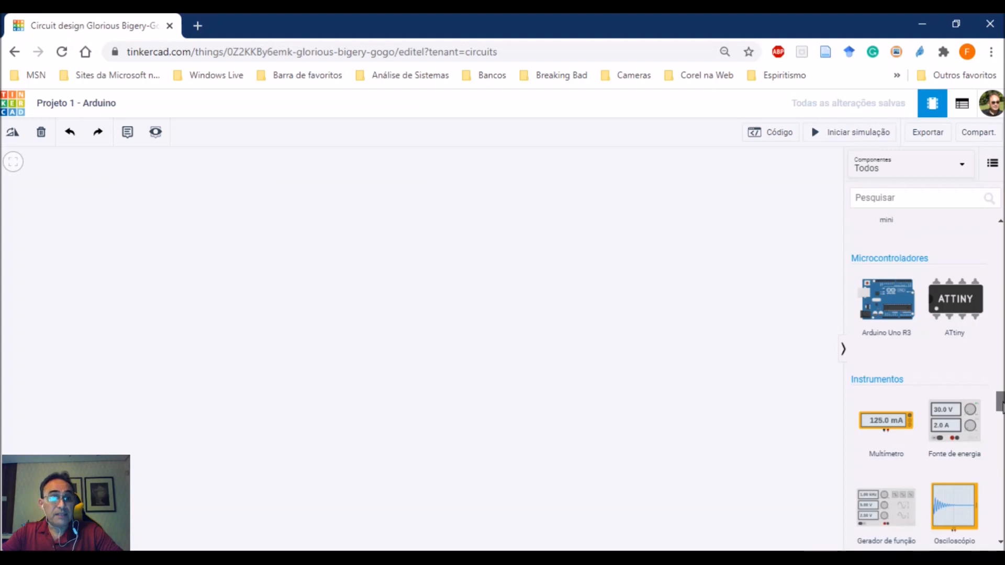
drag(1002, 407, 1002, 416)
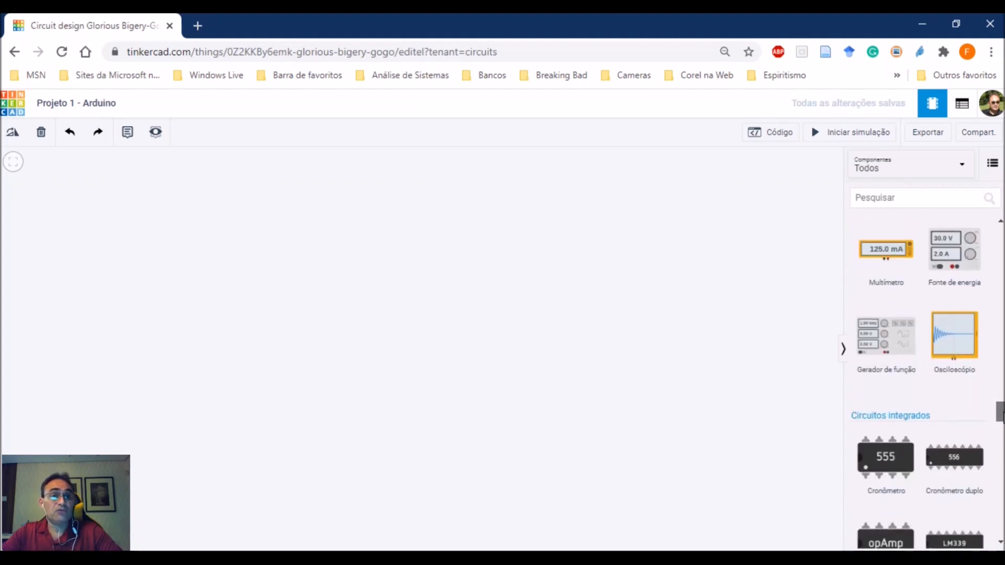
drag(1002, 415, 997, 536)
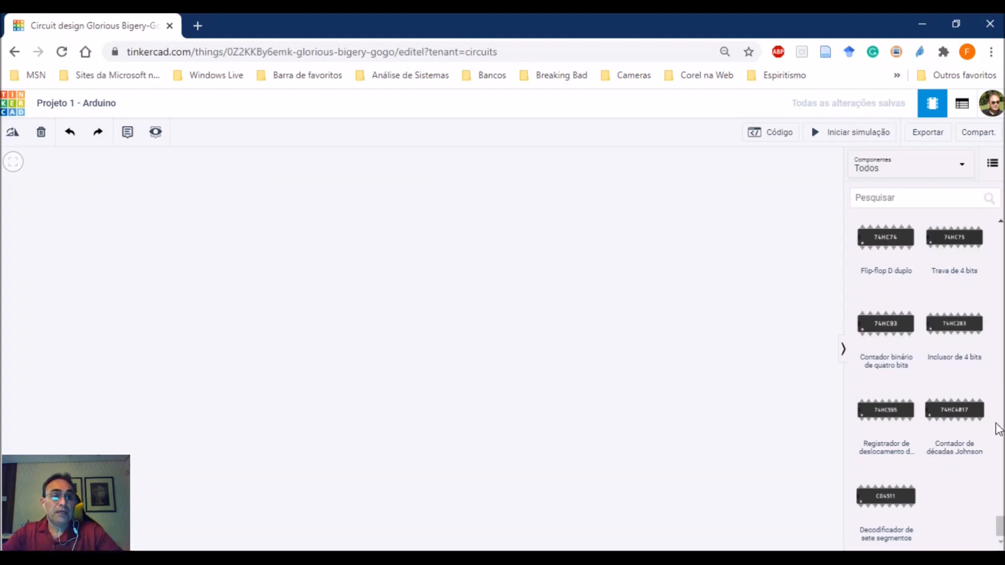
drag(999, 535, 999, 228)
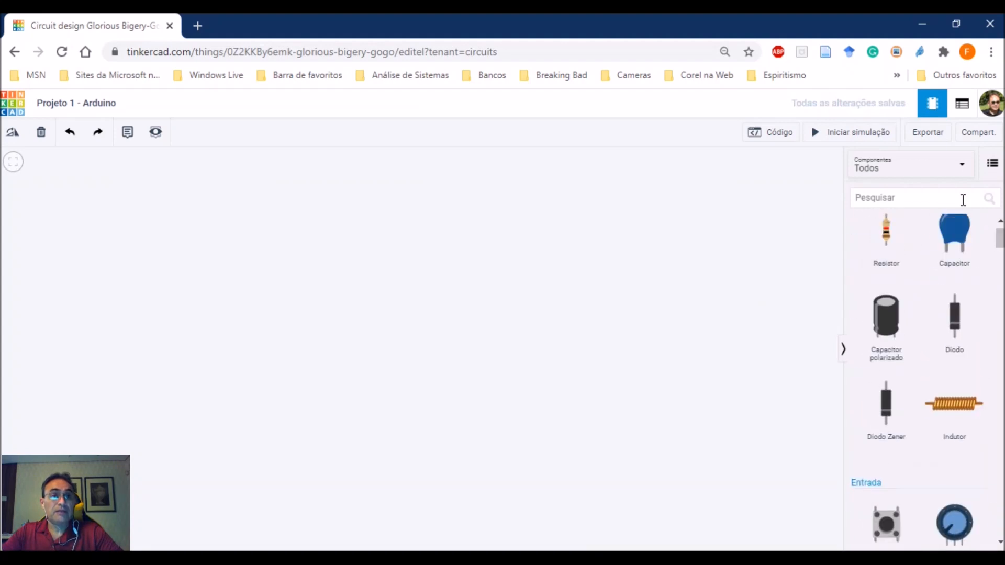
Switch the component library back to the Básico component set
click(931, 166)
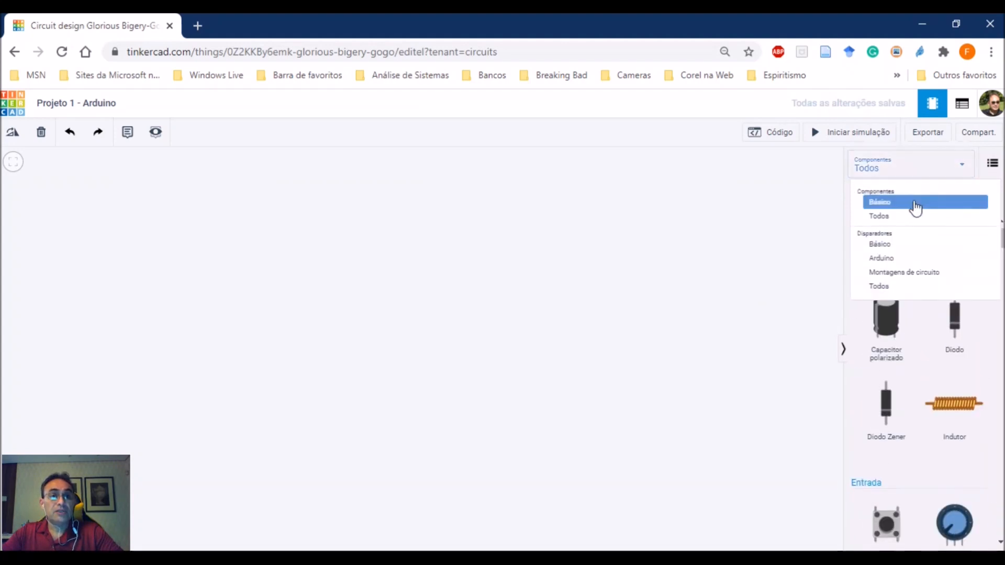
click(914, 202)
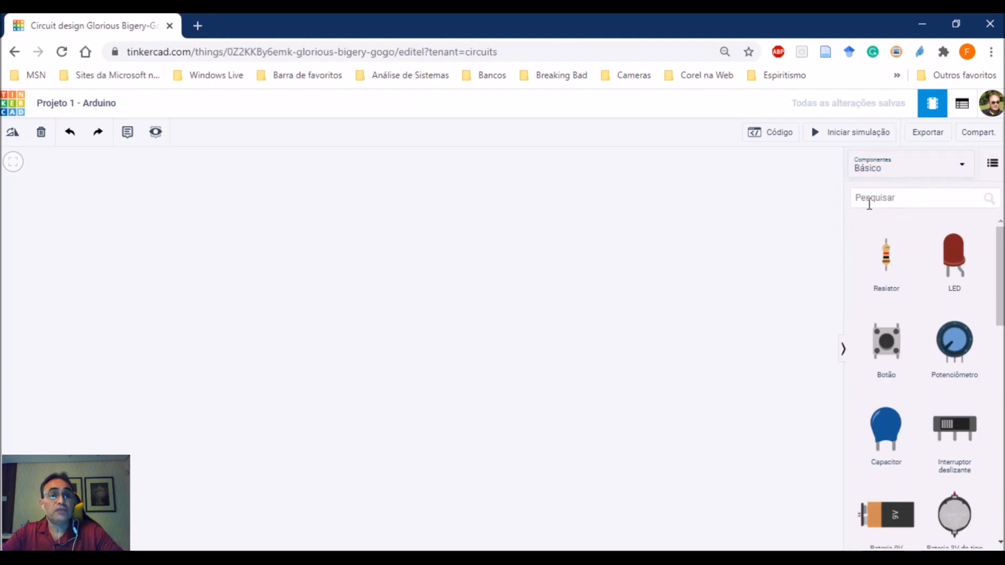
click(870, 203)
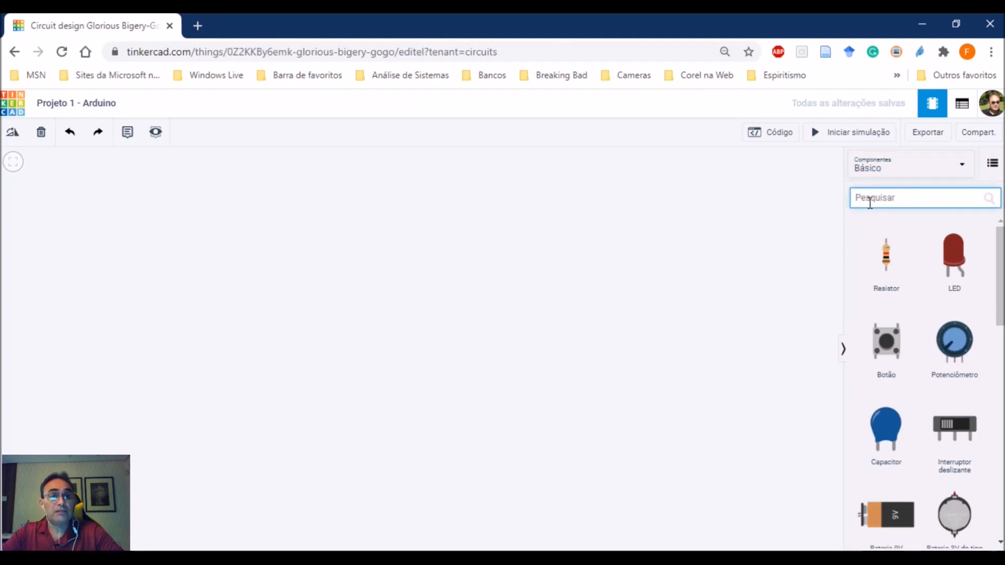
click(790, 242)
Add an Arduino Uno R3 to the circuit and position it near the middle of the workspace
drag(1000, 272, 1001, 364)
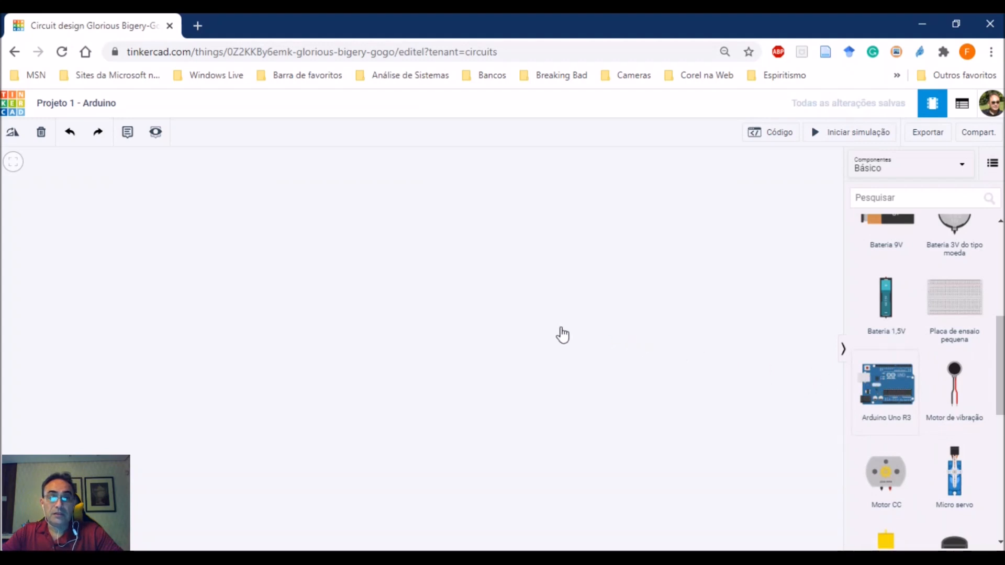
click(880, 390)
click(623, 337)
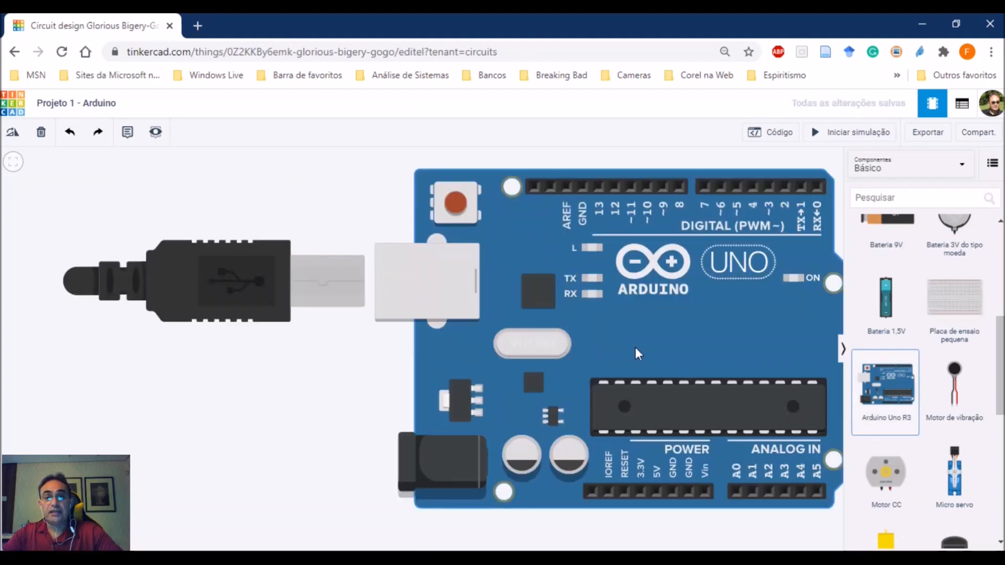
drag(685, 357, 552, 346)
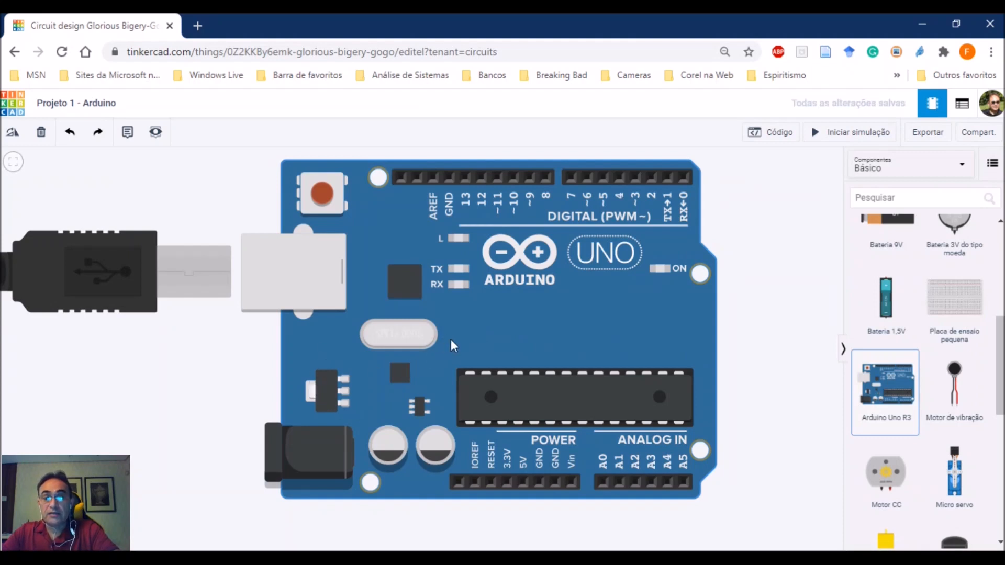
Examine the Arduino Uno R3 board with its USB cable, power jack and pin headers
scroll(450, 339, down, 1)
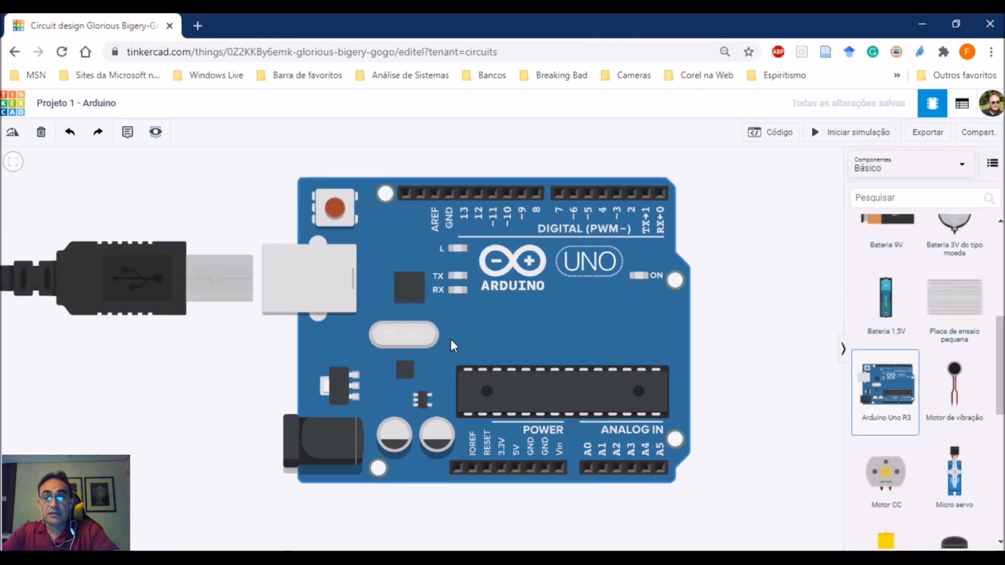
scroll(451, 339, down, 1)
scroll(451, 340, down, 1)
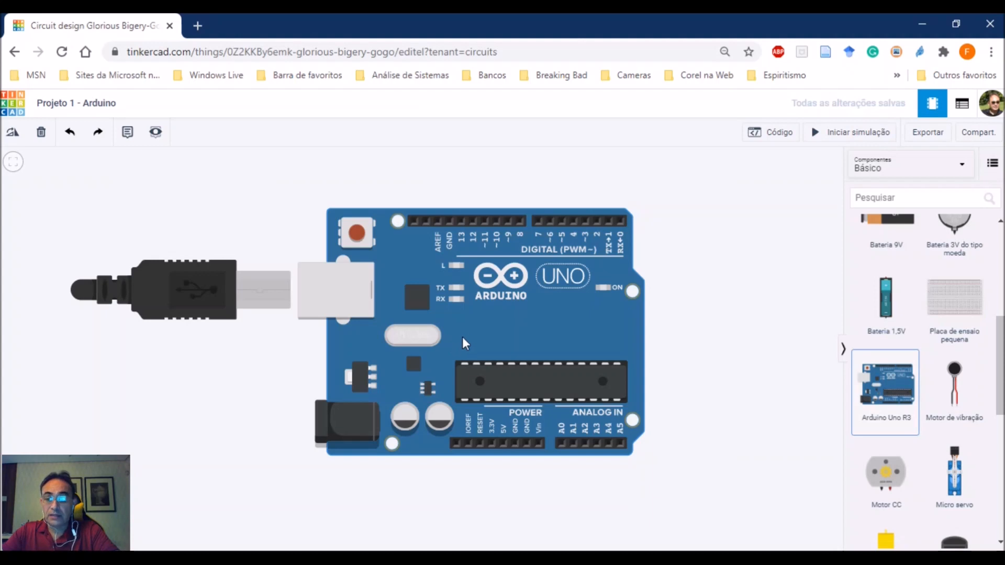
scroll(480, 326, down, 1)
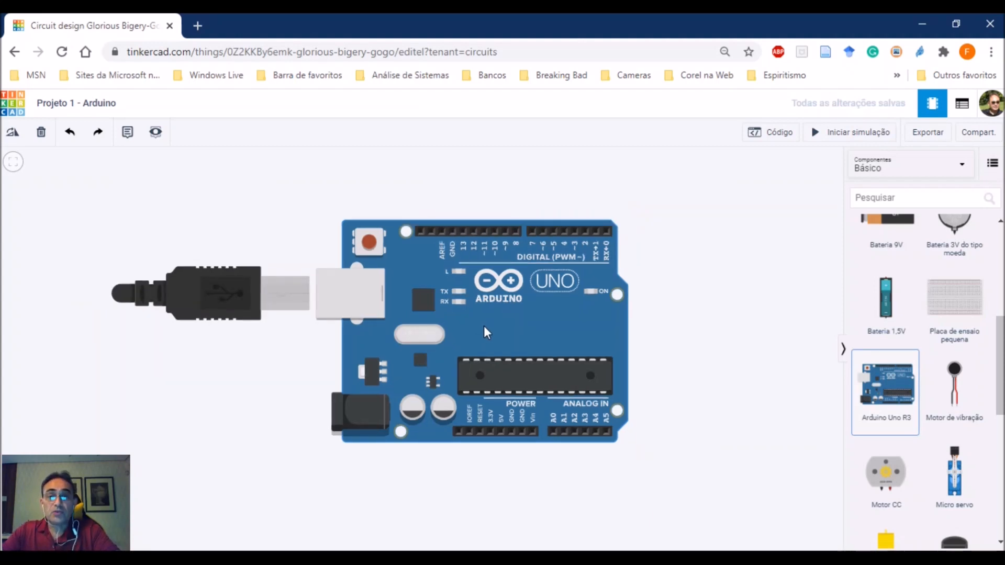
scroll(484, 326, up, 2)
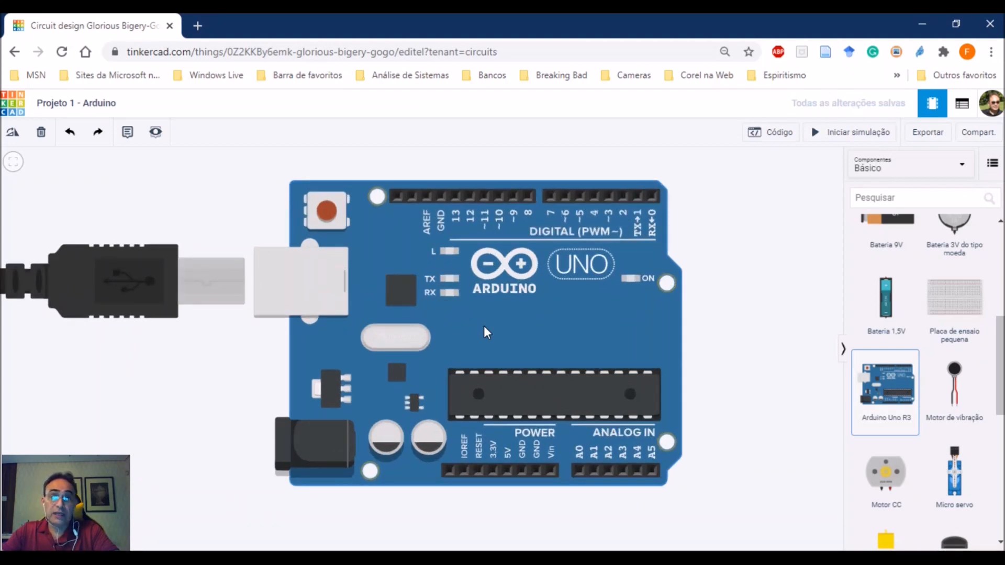
scroll(484, 327, up, 1)
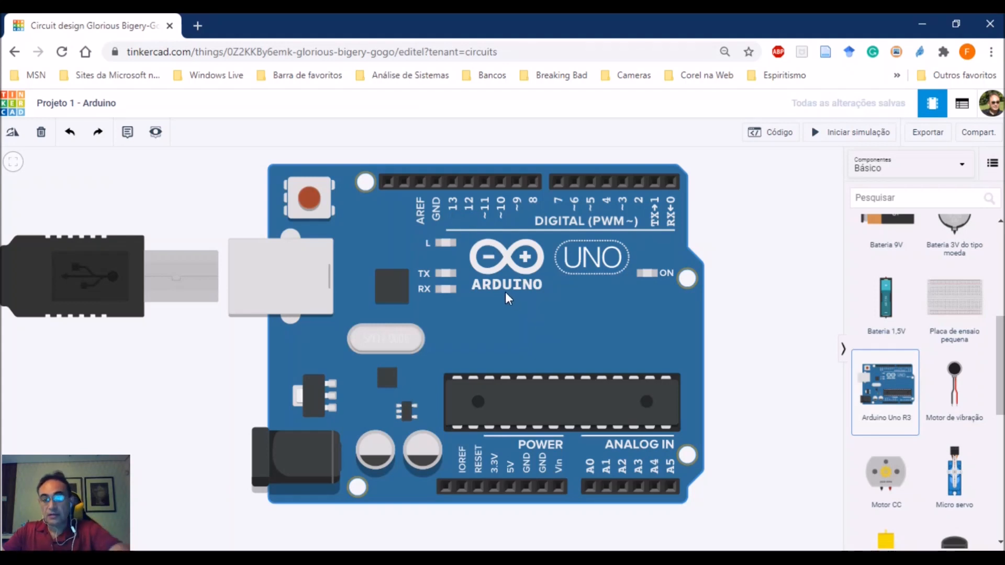
scroll(518, 295, down, 3)
scroll(517, 296, down, 1)
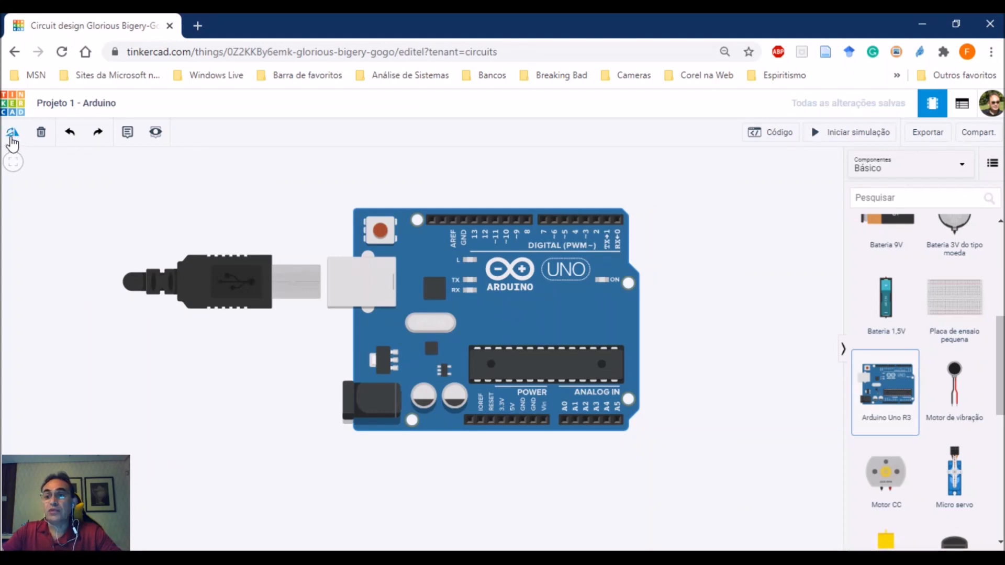
Rotate the Arduino Uno 90° clockwise and move it towards the left side of the workspace
click(11, 140)
click(12, 139)
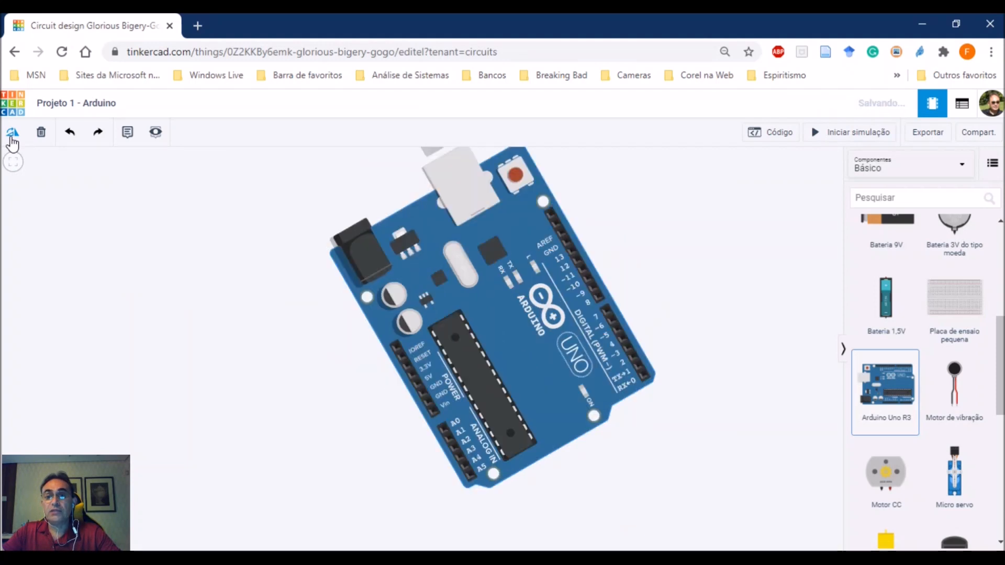
click(11, 139)
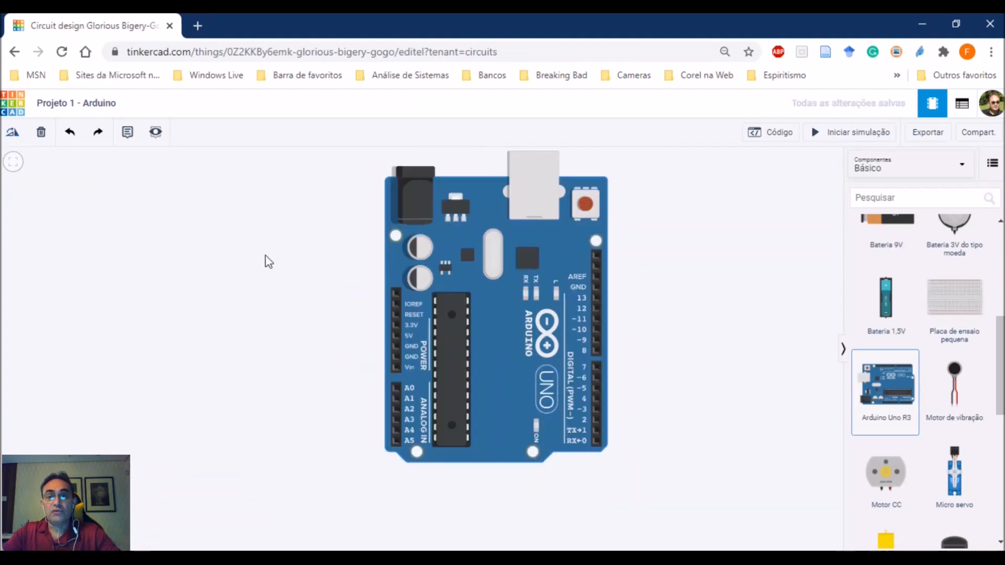
drag(500, 312, 294, 336)
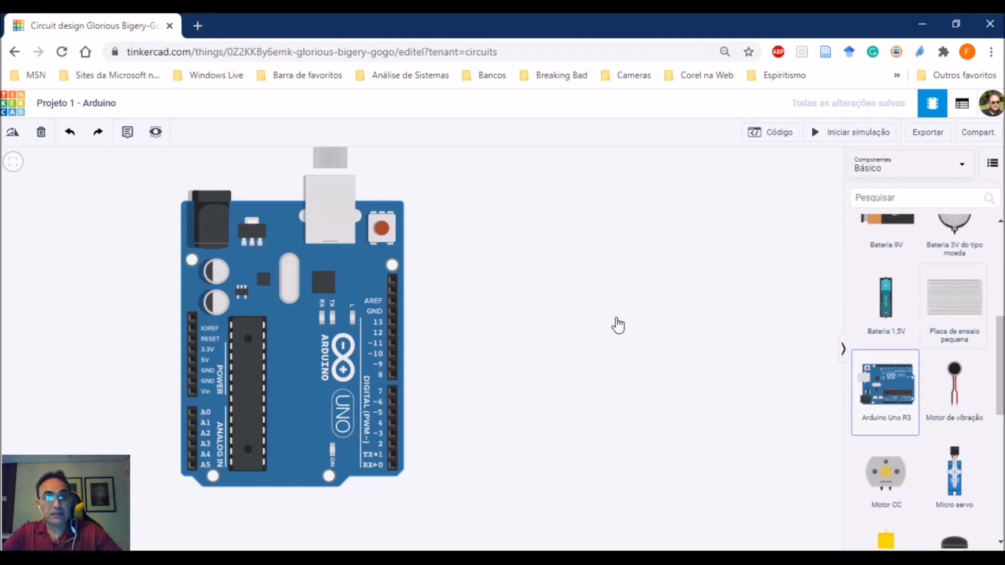
Place a small breadboard (Placa de ensaio pequena) to the right of the Arduino and an LED above the breadboard
click(617, 319)
drag(652, 322, 668, 368)
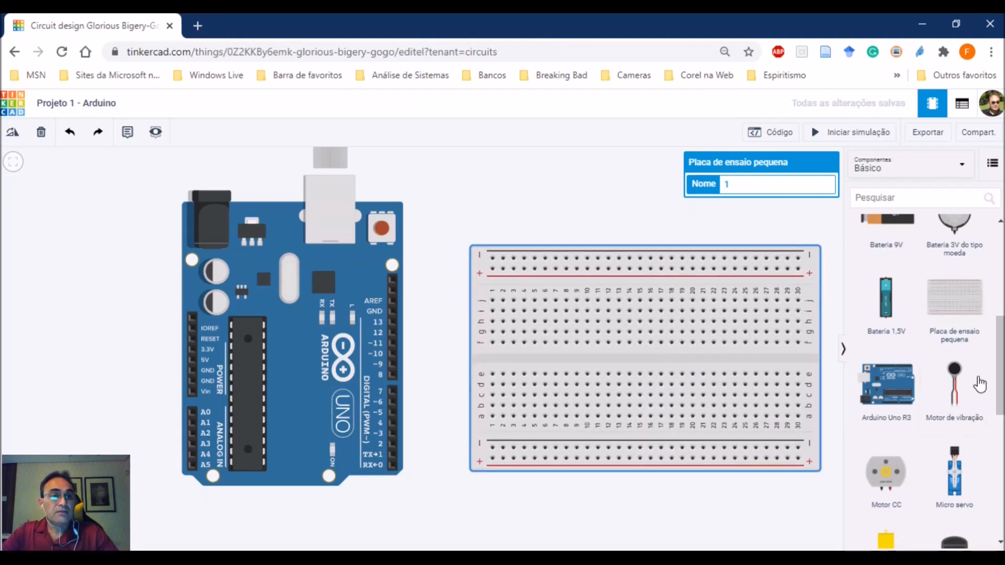
scroll(999, 380, up, 5)
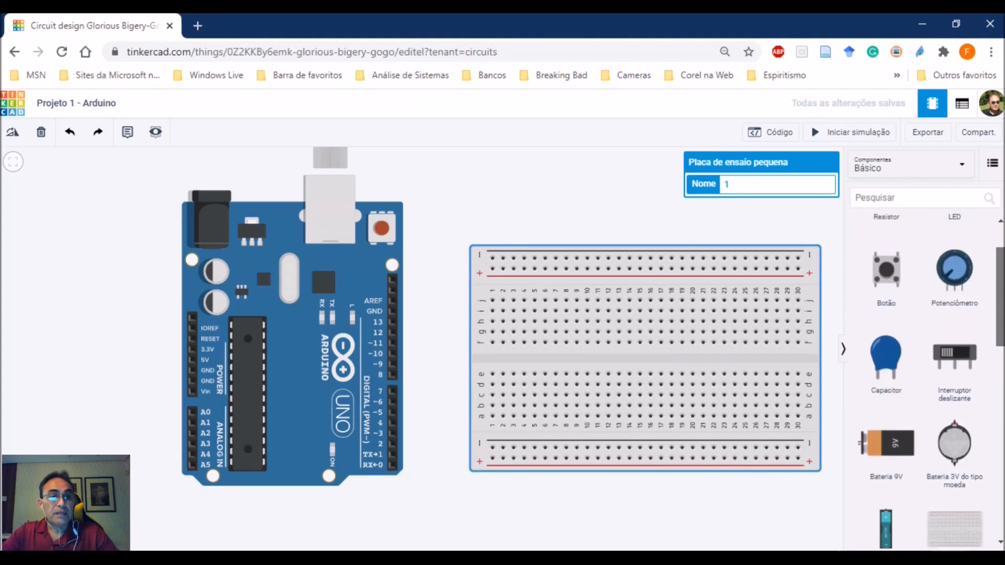
scroll(942, 314, up, 2)
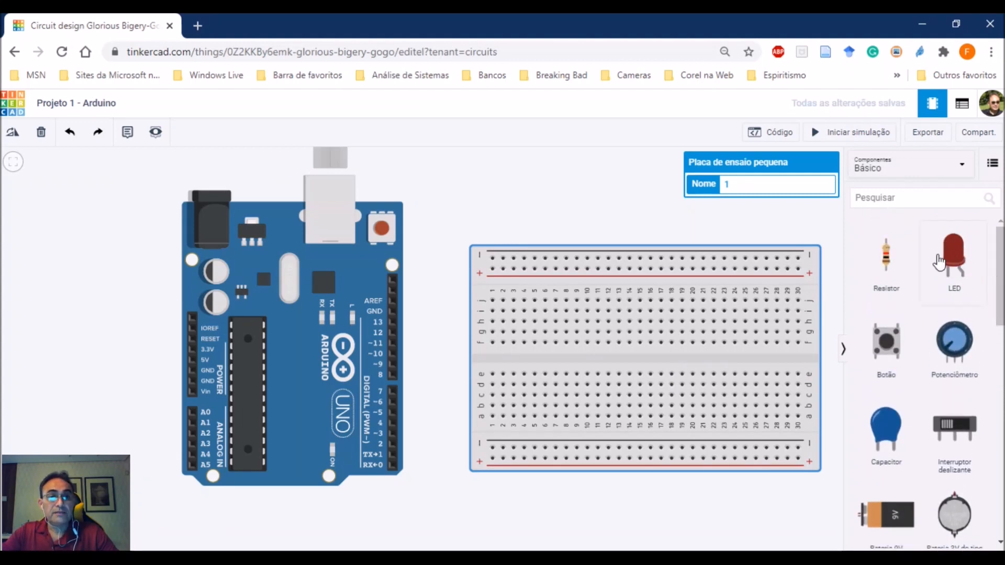
drag(938, 261, 580, 223)
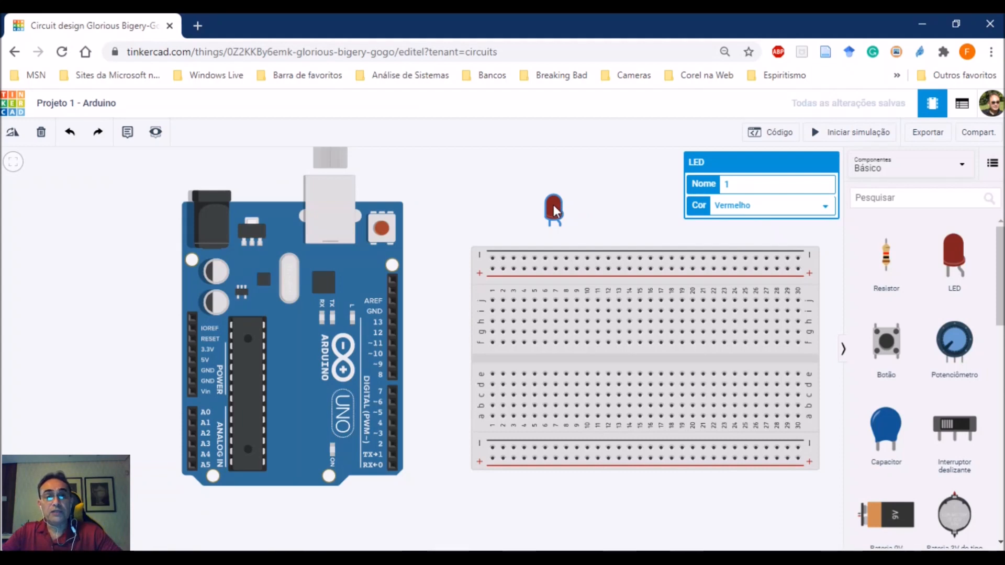
Try the colours Verde and Azul on the LED and set its colour back to Vermelho
click(769, 211)
click(756, 229)
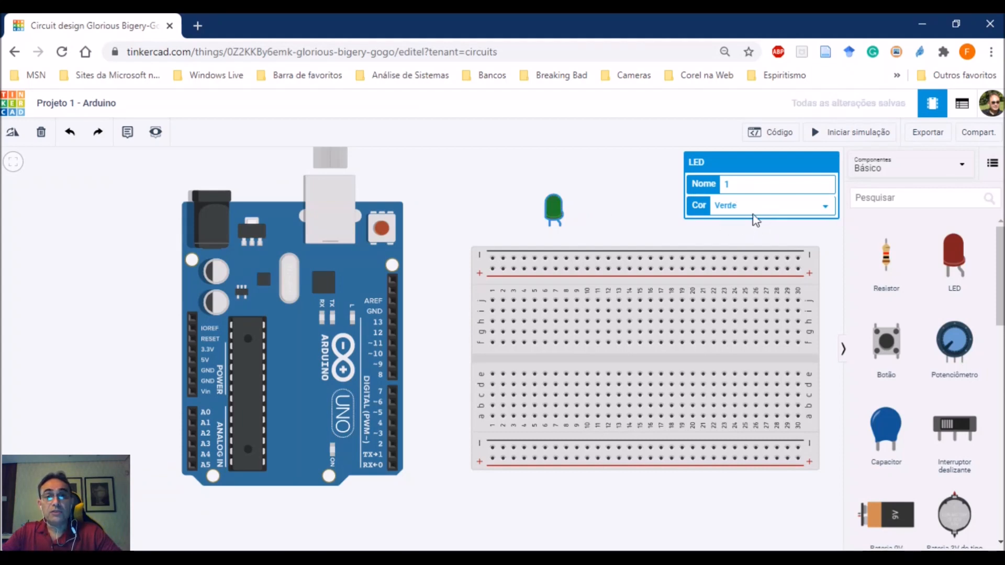
click(742, 252)
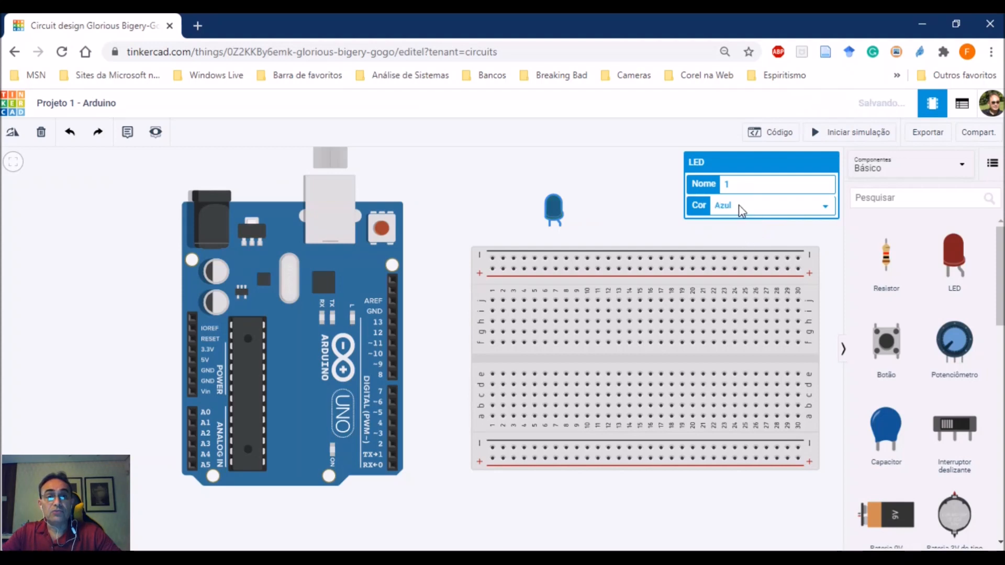
click(737, 258)
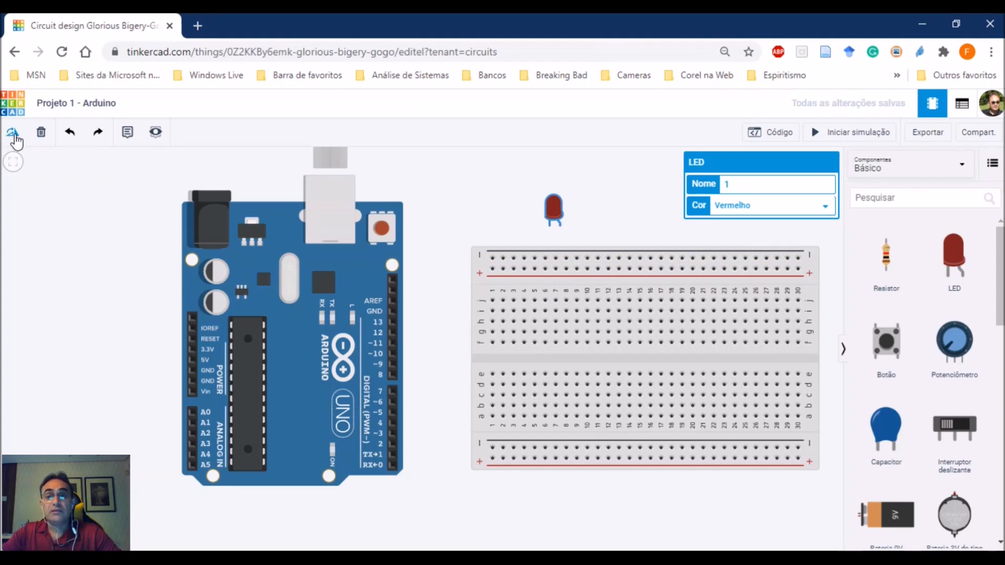
Rotate the red LED 90° clockwise and place it on the breadboard with its legs at column 3, beside row j
click(14, 136)
click(15, 136)
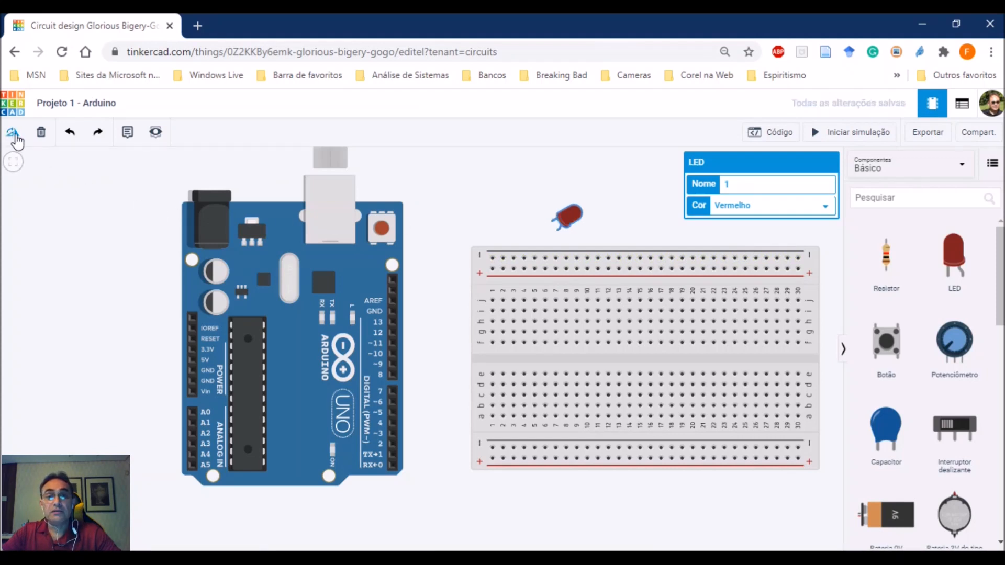
click(15, 136)
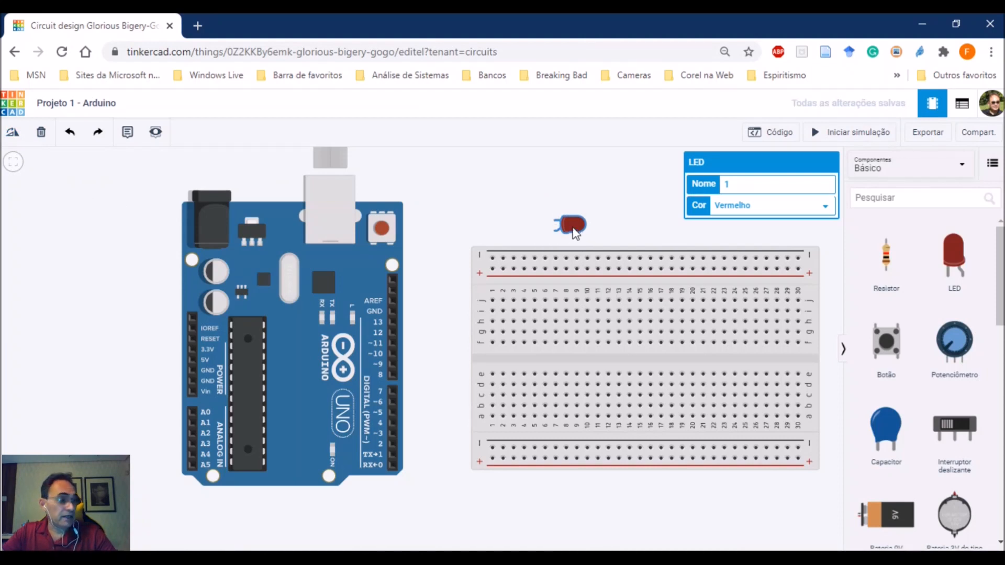
drag(575, 234, 531, 300)
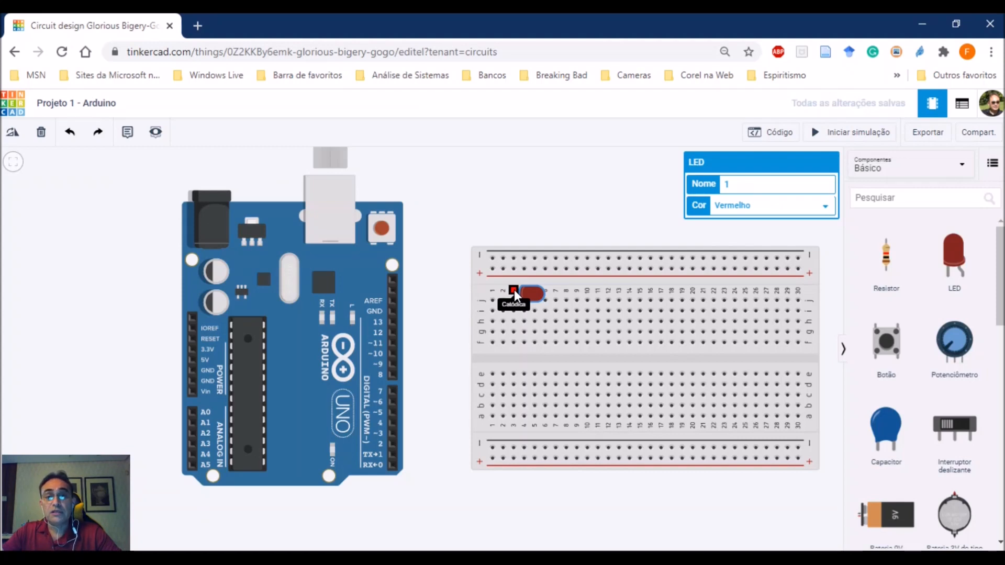
Wire the LED's cathode straight up to the breadboard's upper negative rail and colour the wire preto
click(514, 291)
click(514, 290)
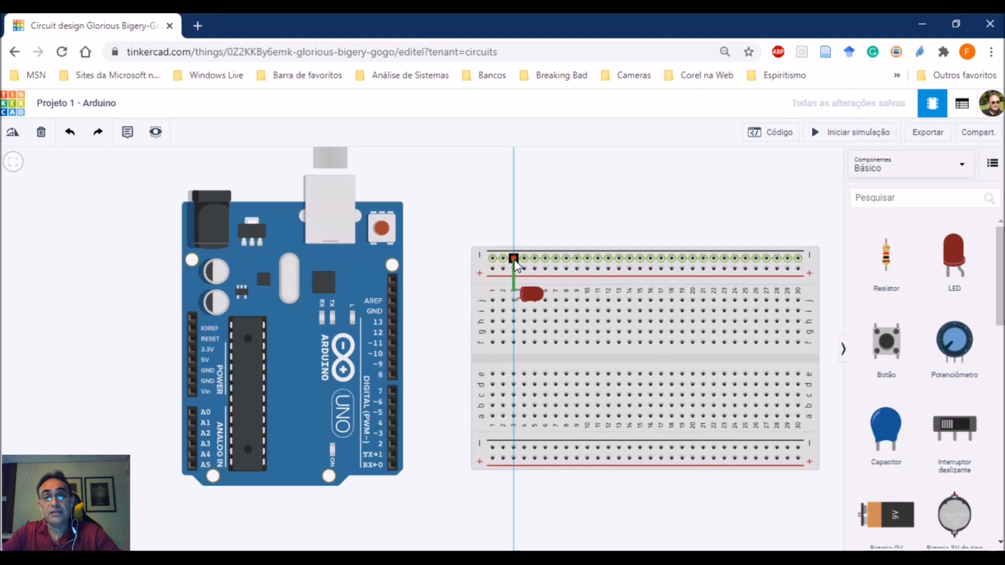
click(514, 259)
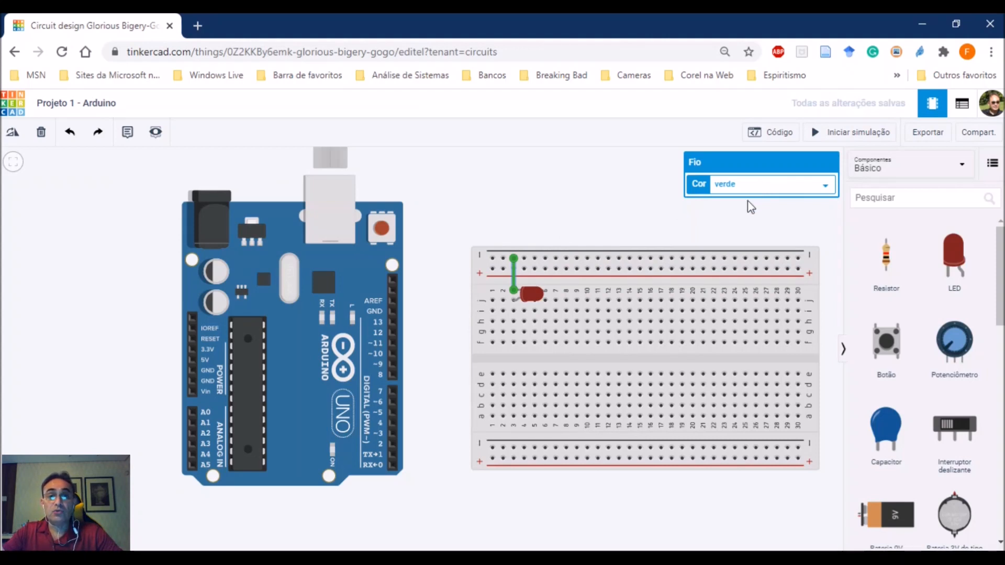
key(p)
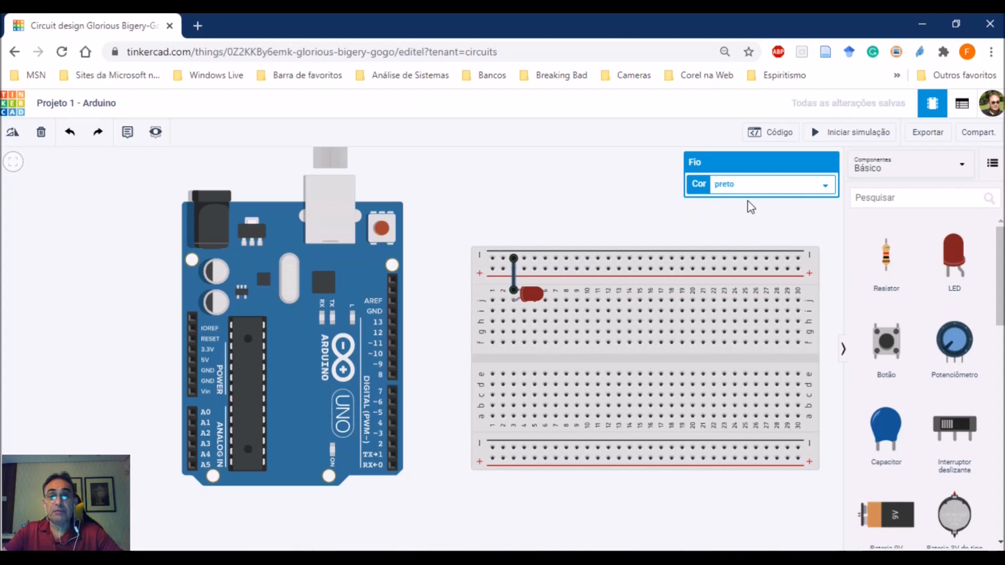
click(521, 228)
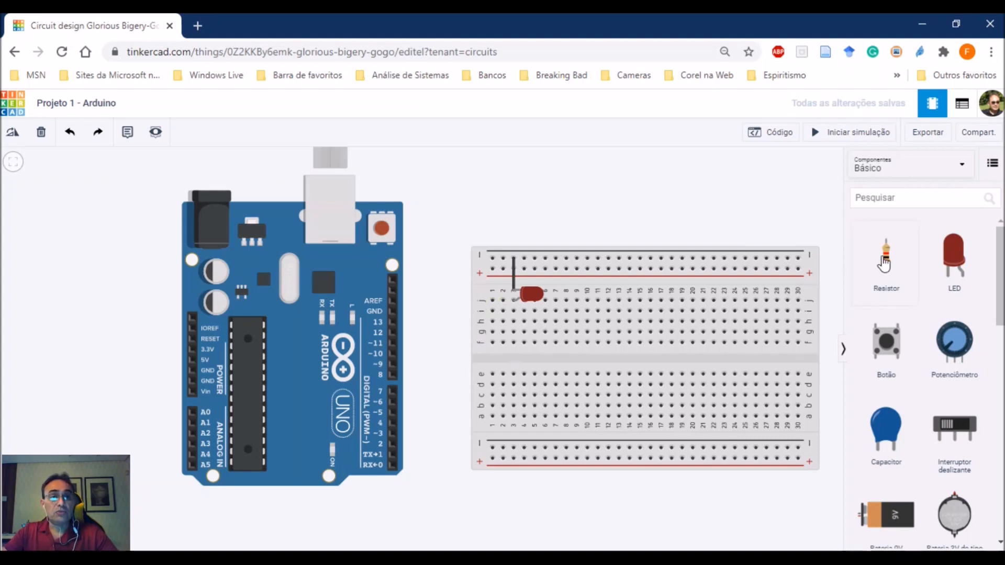
Add a resistor above the breadboard and set its resistance to 150 Ω
drag(886, 265, 599, 223)
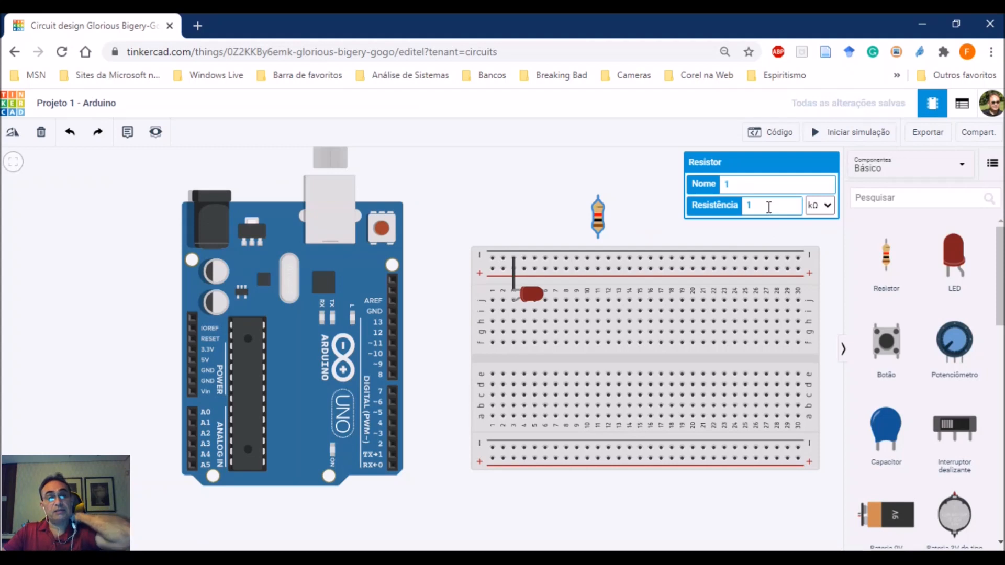
click(769, 207)
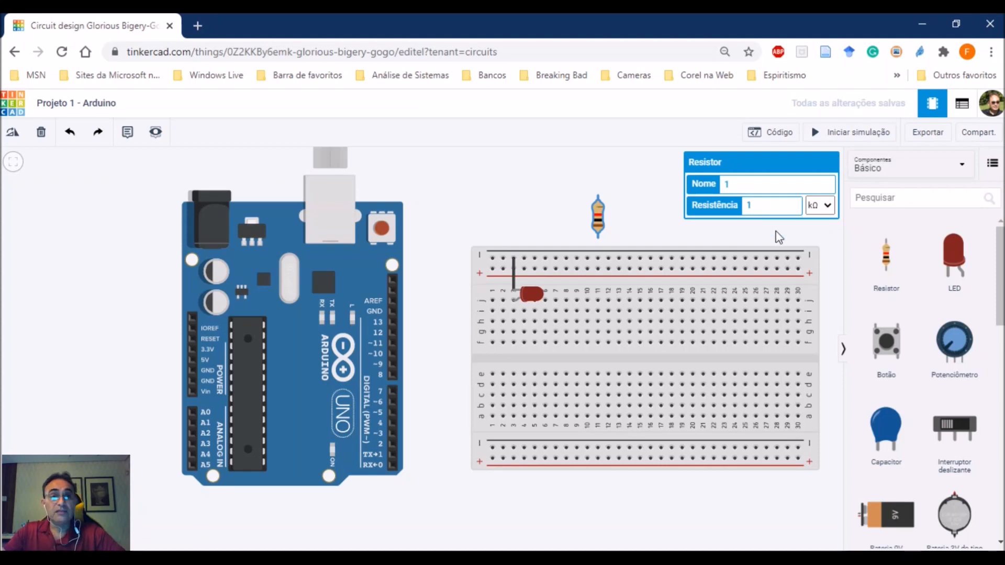
text(50)
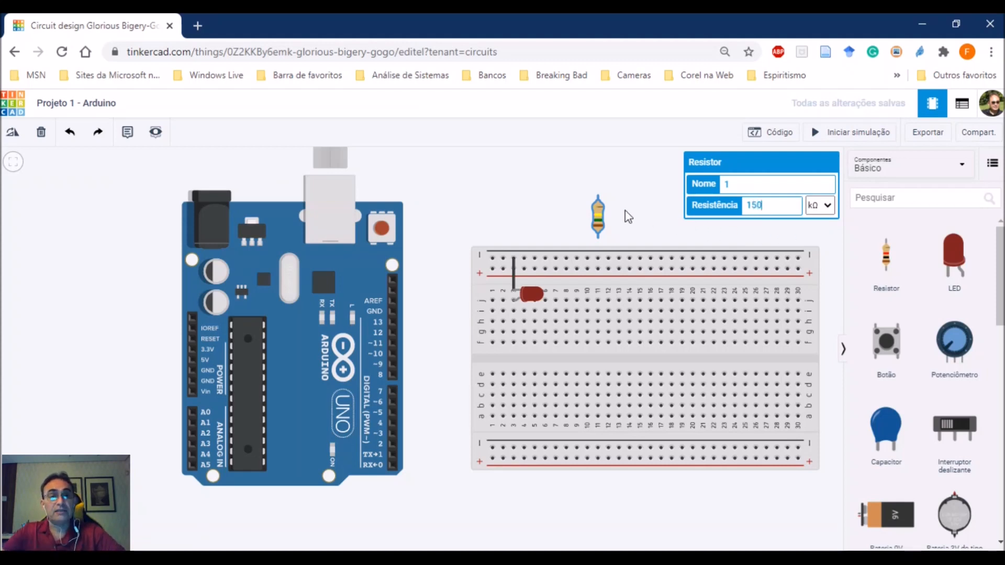
click(829, 206)
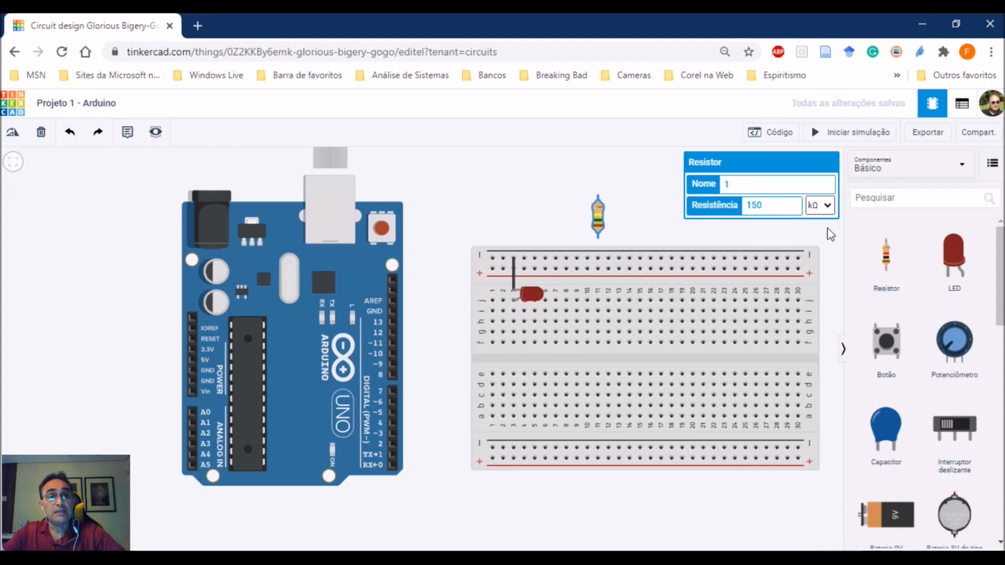
click(823, 262)
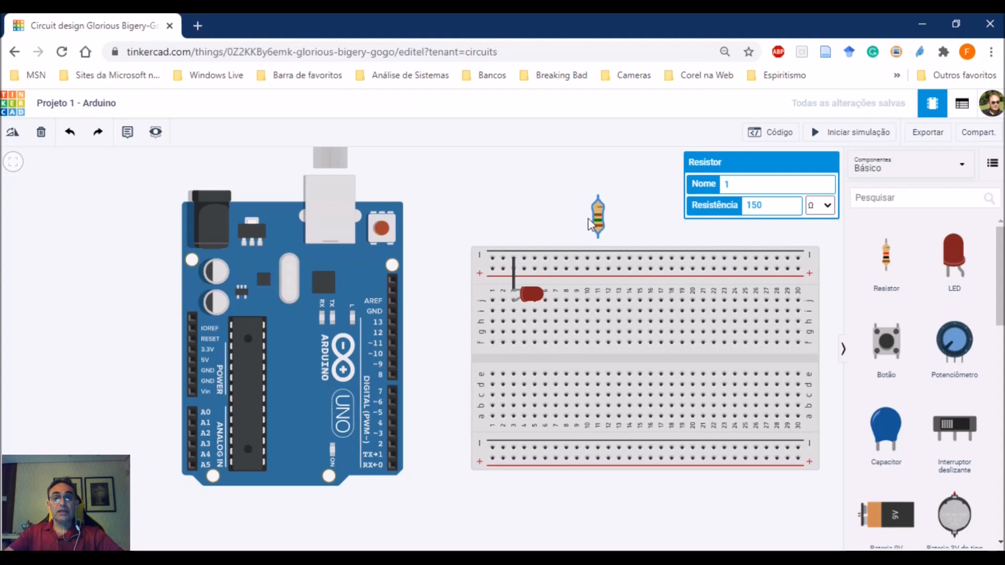
Move the resistor into column 3 of the breadboard, bridging the central gap below the LED
click(615, 223)
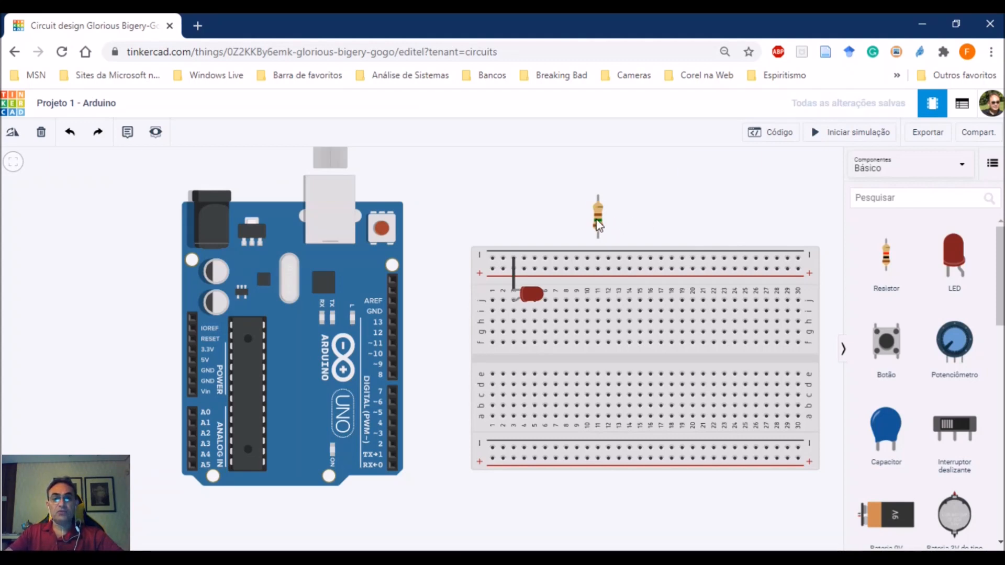
click(592, 216)
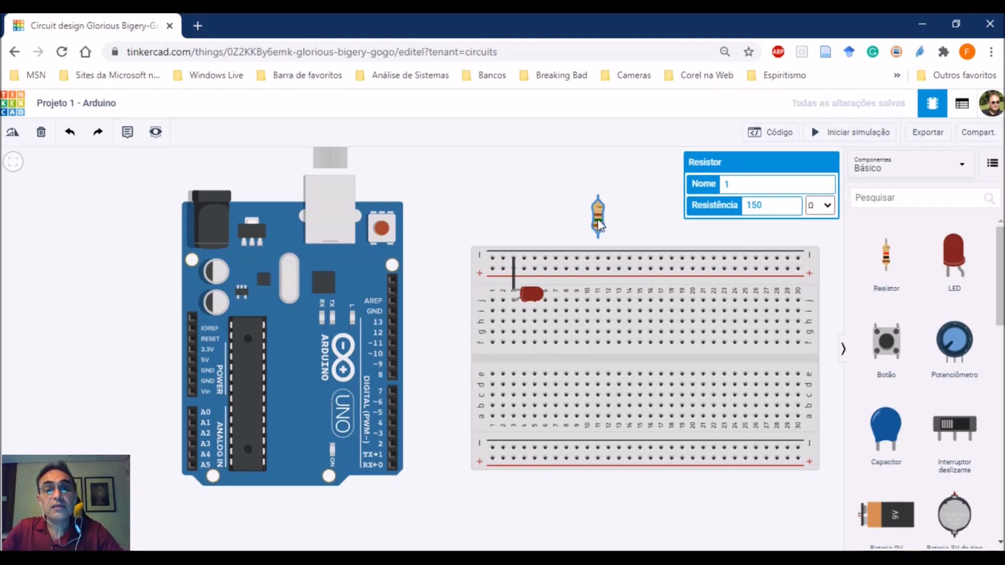
drag(599, 225, 524, 366)
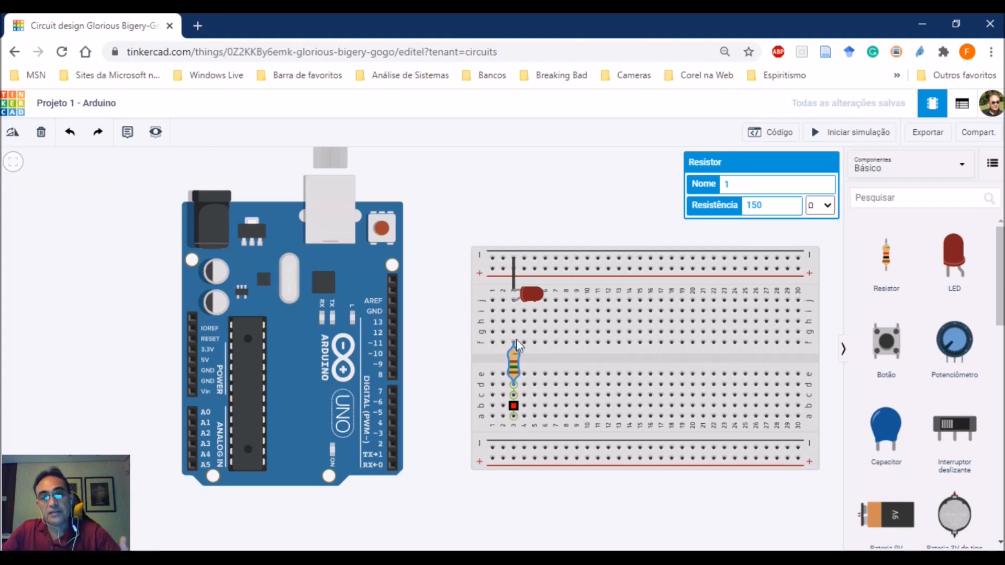
Wire hole a3 below the resistor to the breadboard's lower positive rail and colour the wire vermelho
click(514, 417)
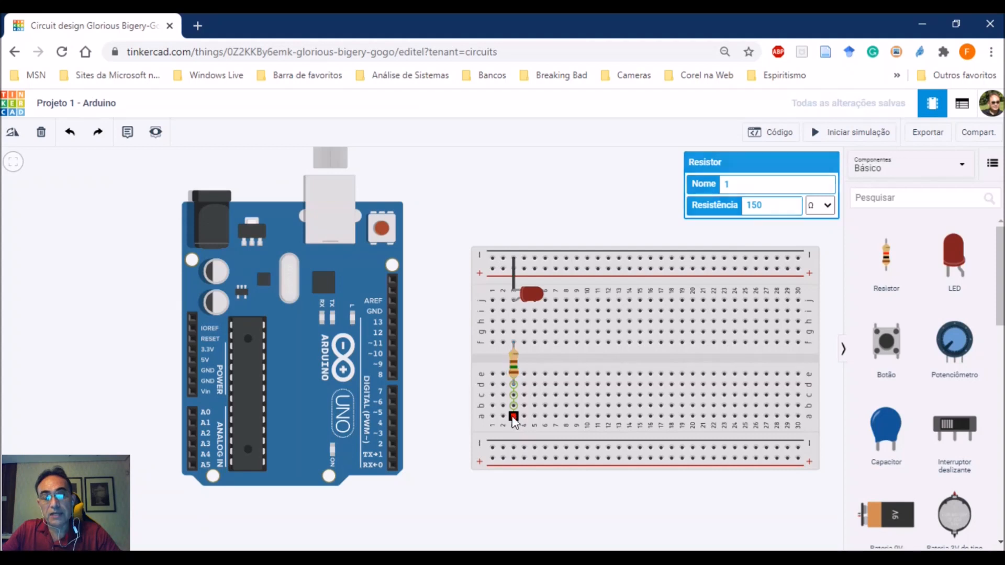
click(514, 459)
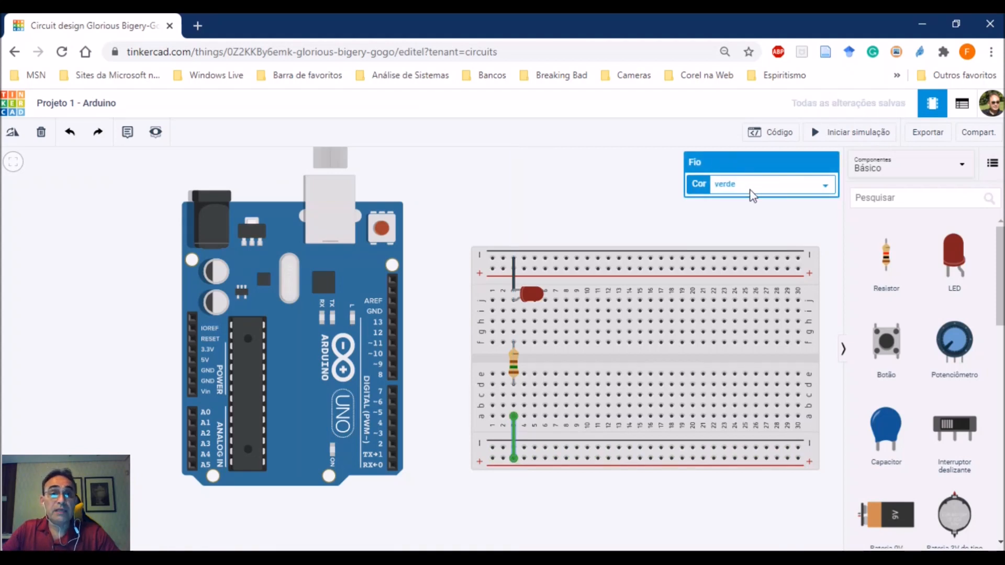
click(747, 208)
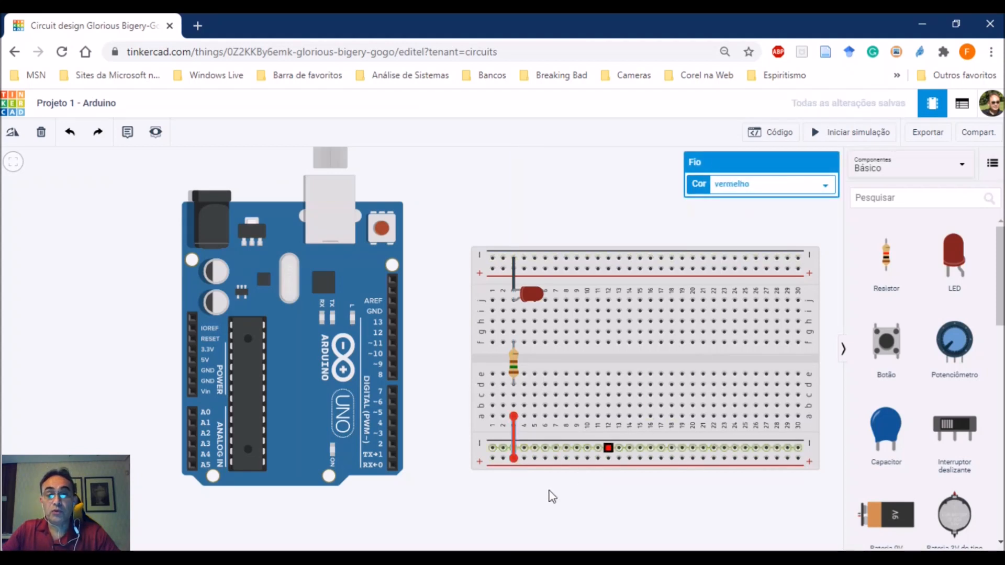
click(473, 490)
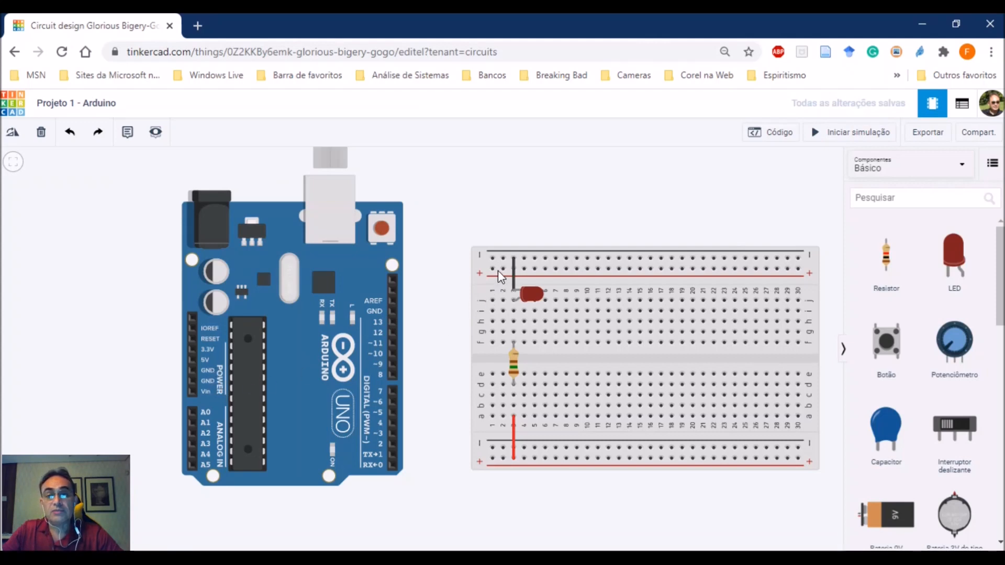
click(493, 258)
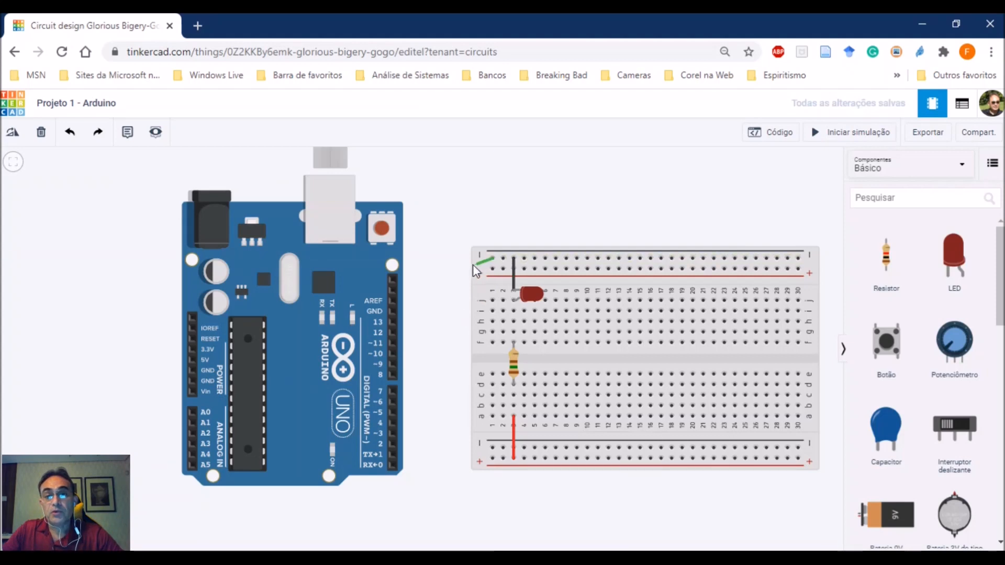
click(393, 312)
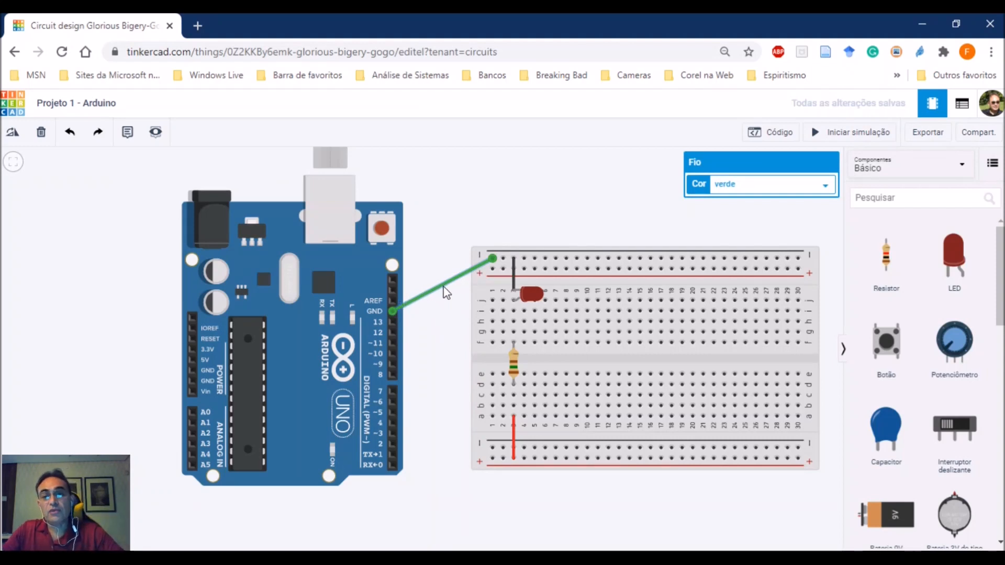
key(Delete)
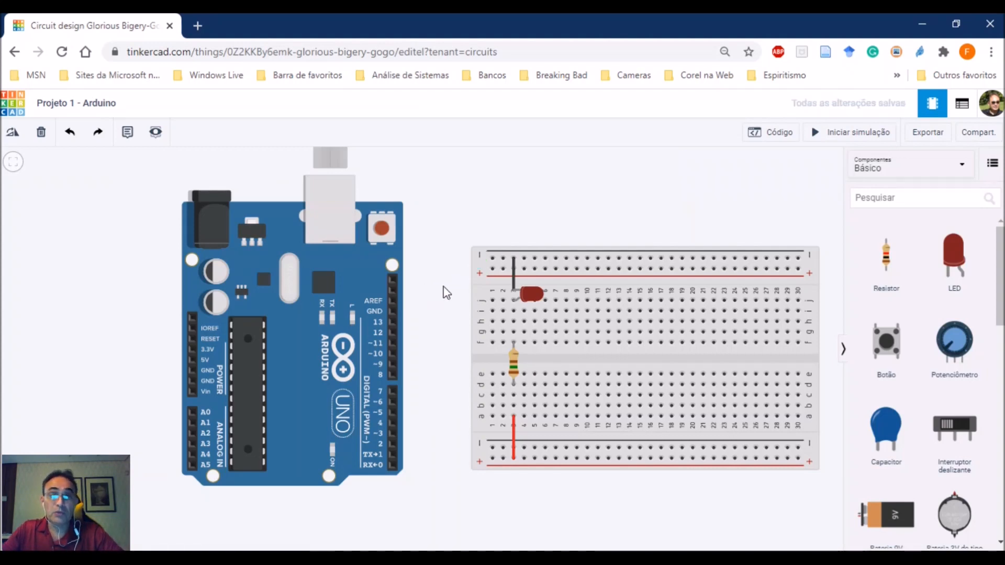
Wire the first hole of the upper negative rail to the Arduino's GND beside pin 13, with two right-angle bends, and colour it preto
click(478, 260)
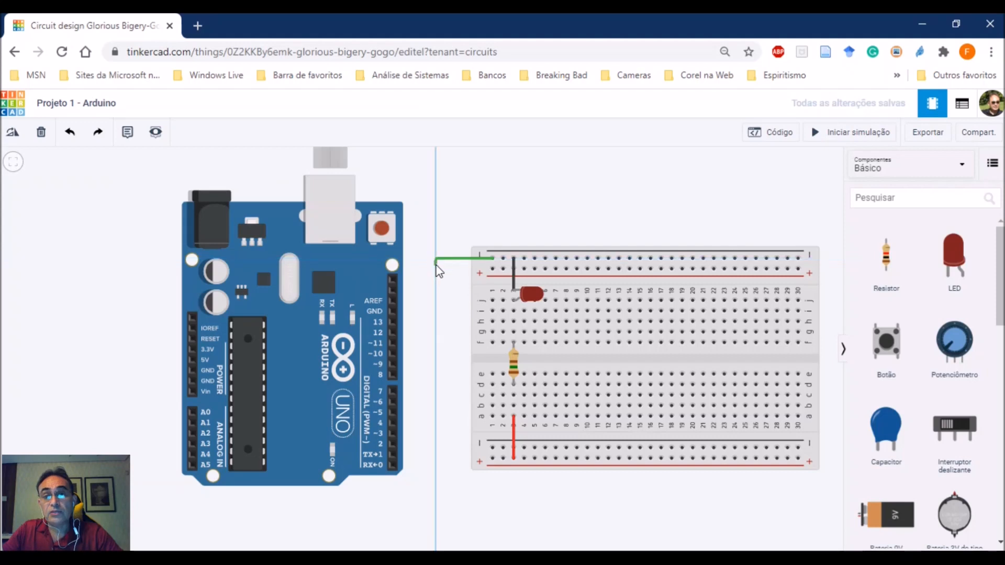
click(436, 265)
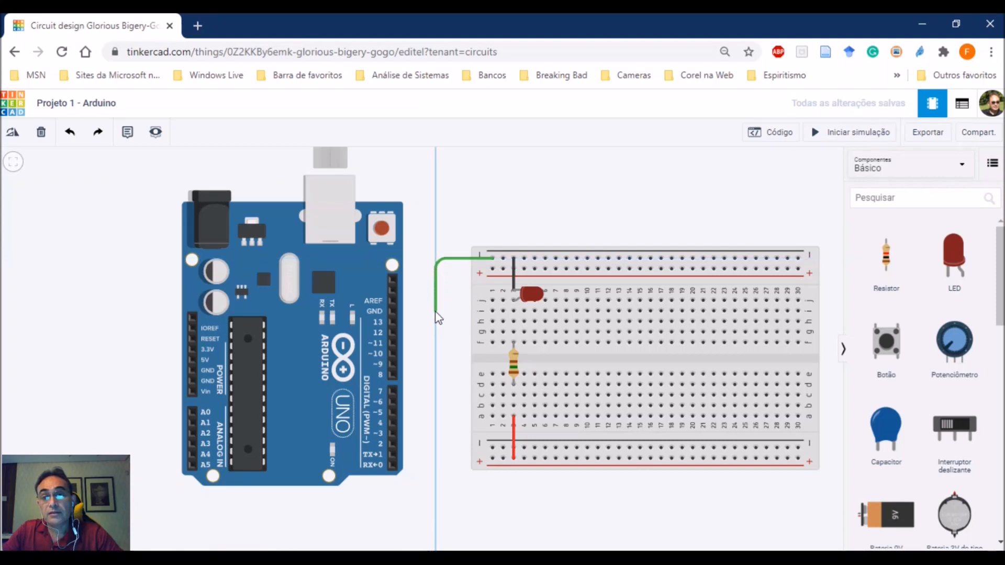
click(436, 312)
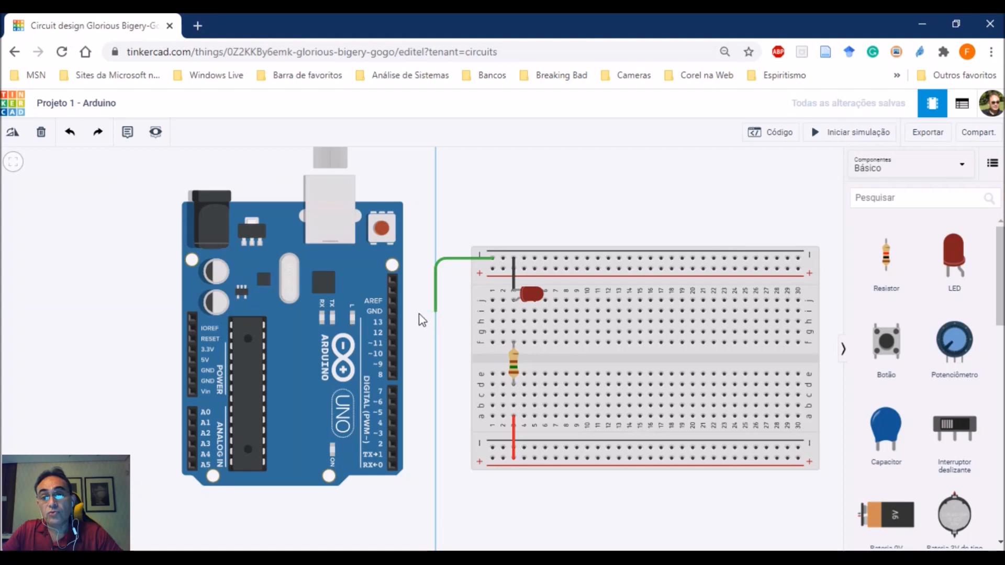
click(392, 312)
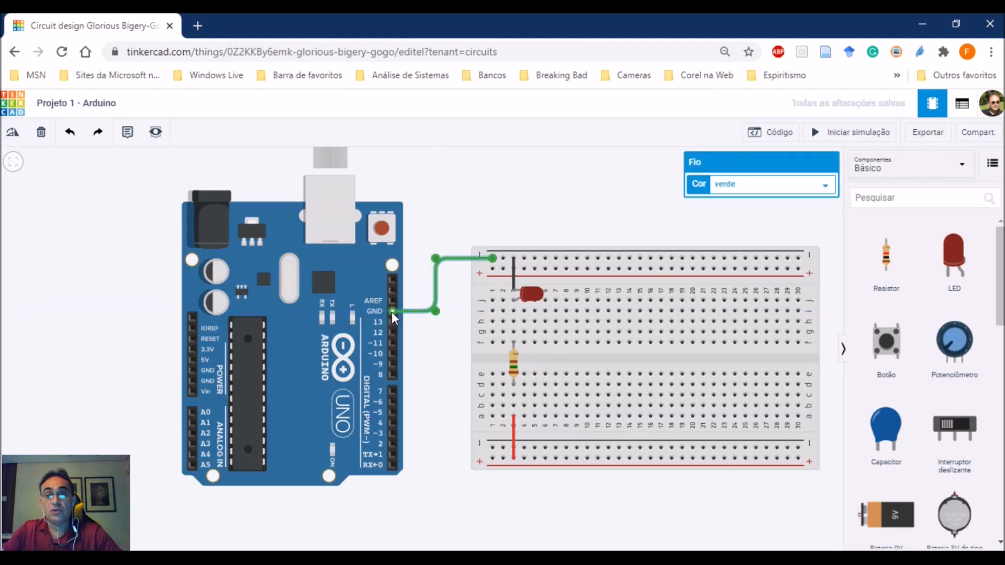
click(739, 187)
click(734, 197)
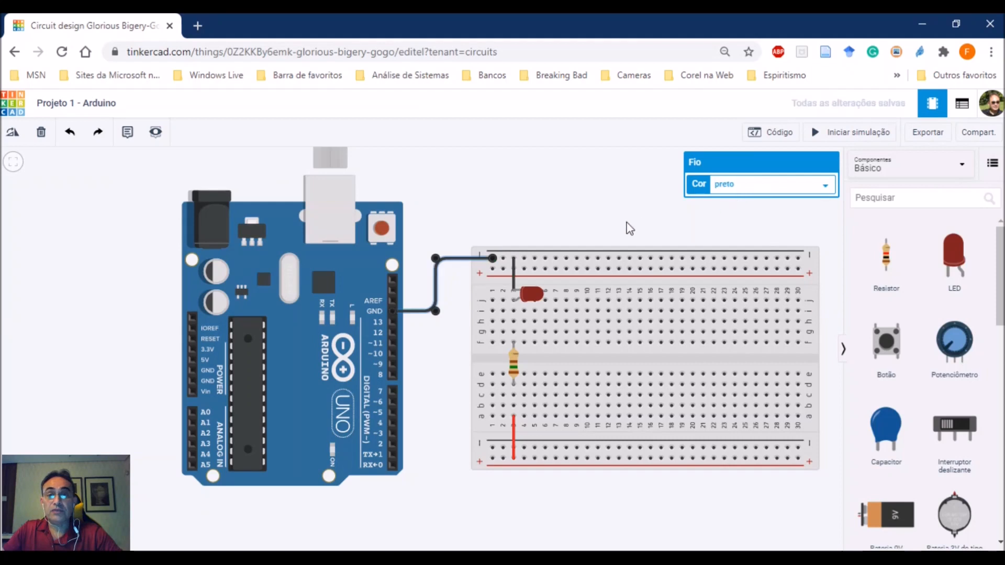
click(594, 227)
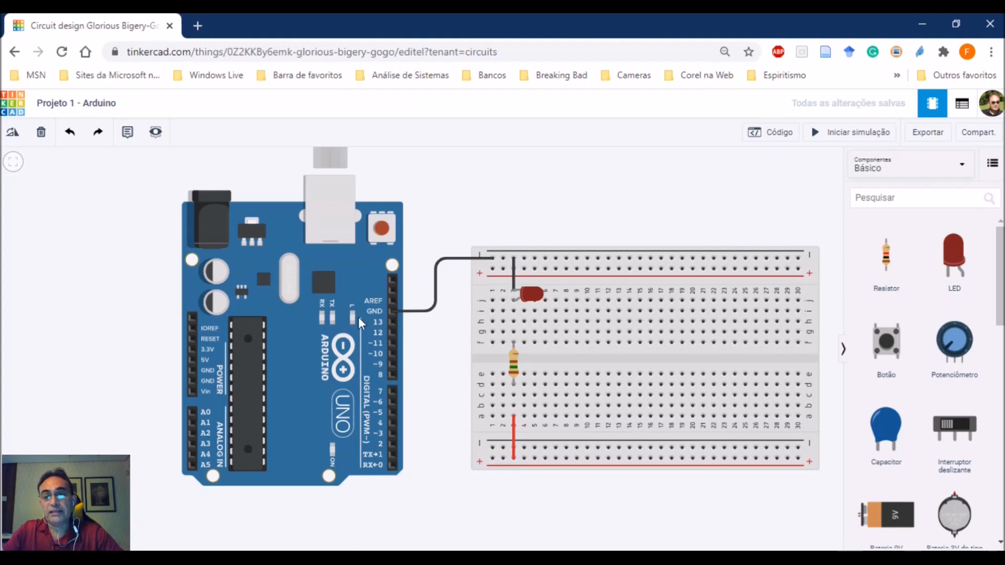
Wire the first hole of the lower positive rail to Arduino pin 13 with two right-angle bends and colour it vermelho
click(492, 459)
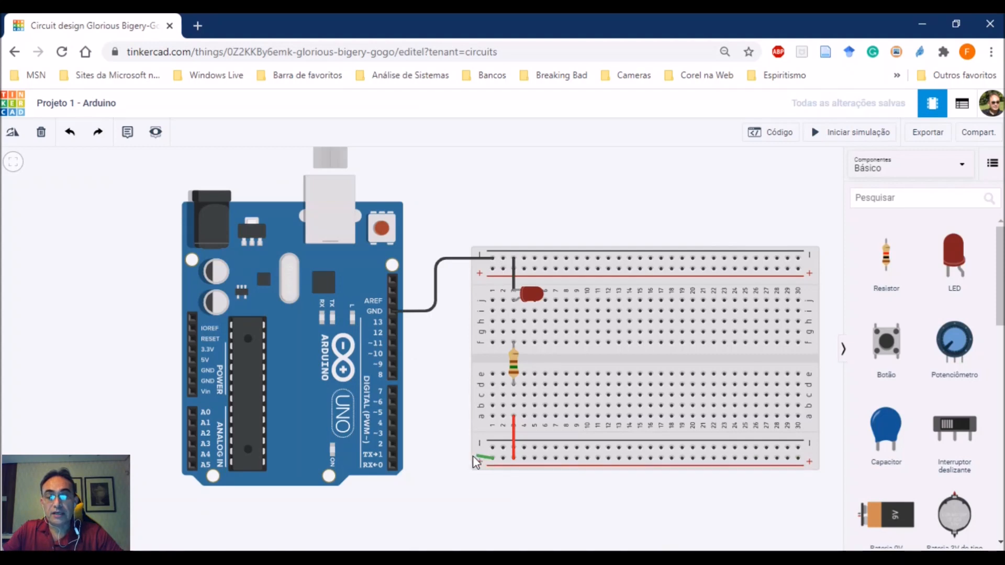
click(431, 459)
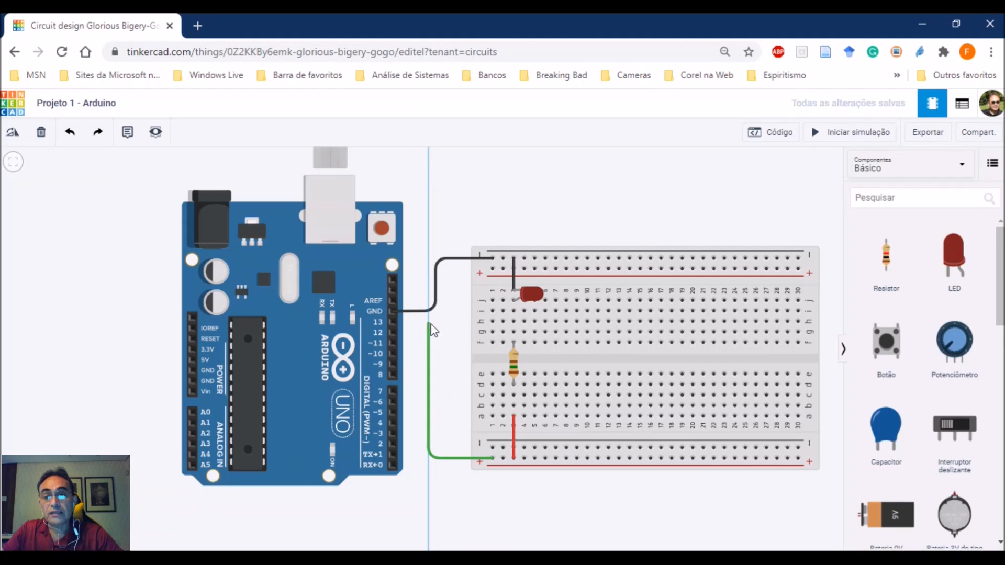
click(429, 324)
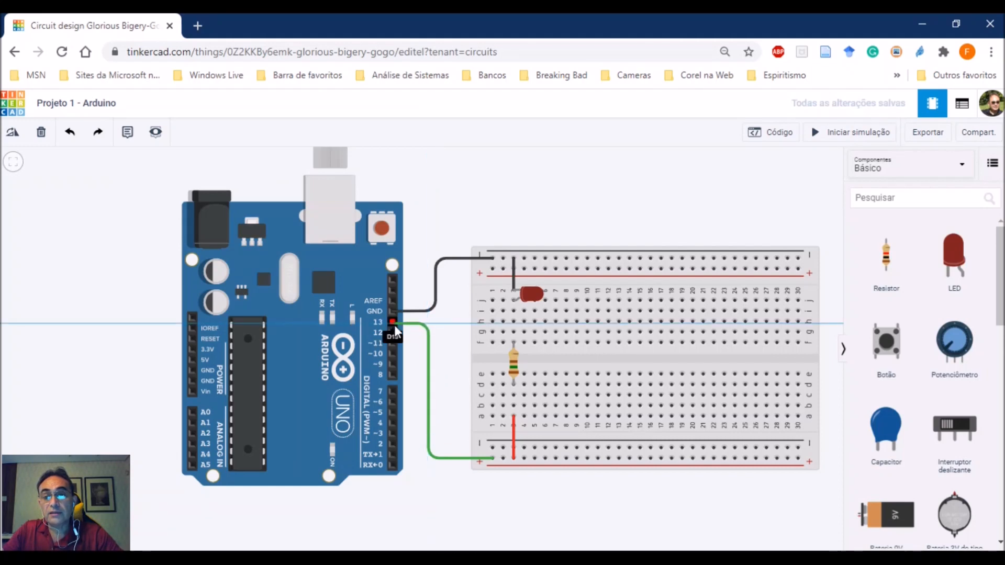
click(393, 325)
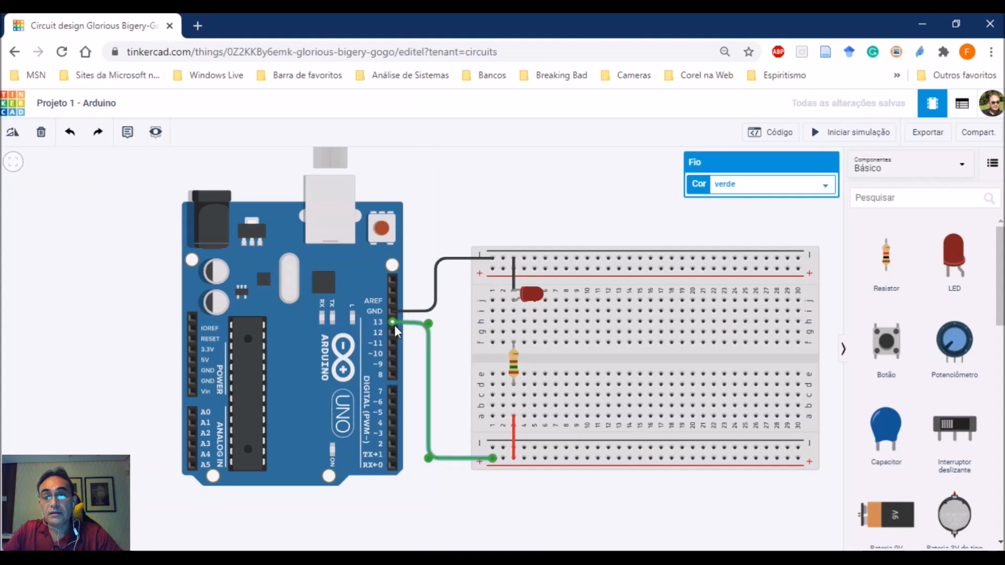
drag(428, 324, 429, 323)
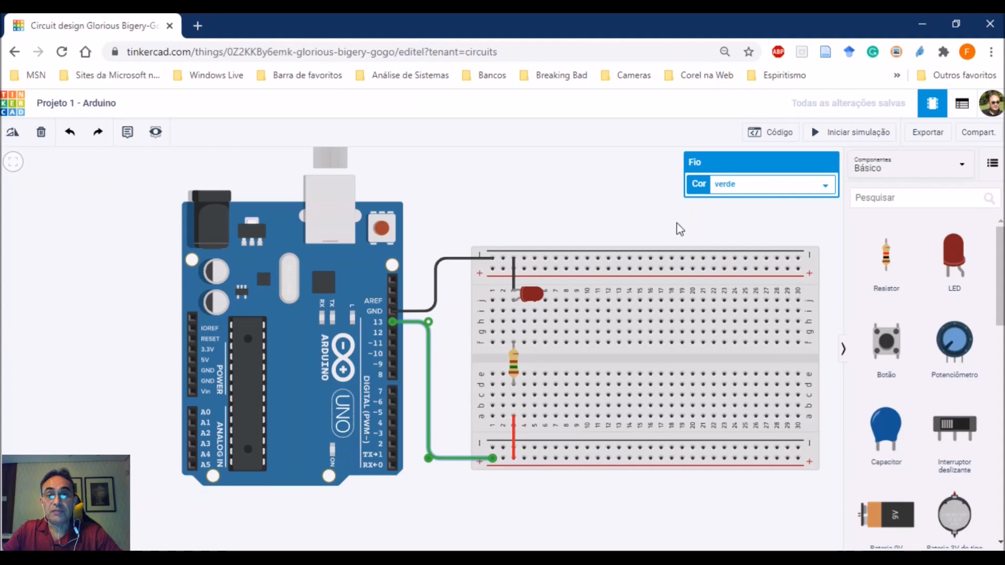
key(2)
click(573, 217)
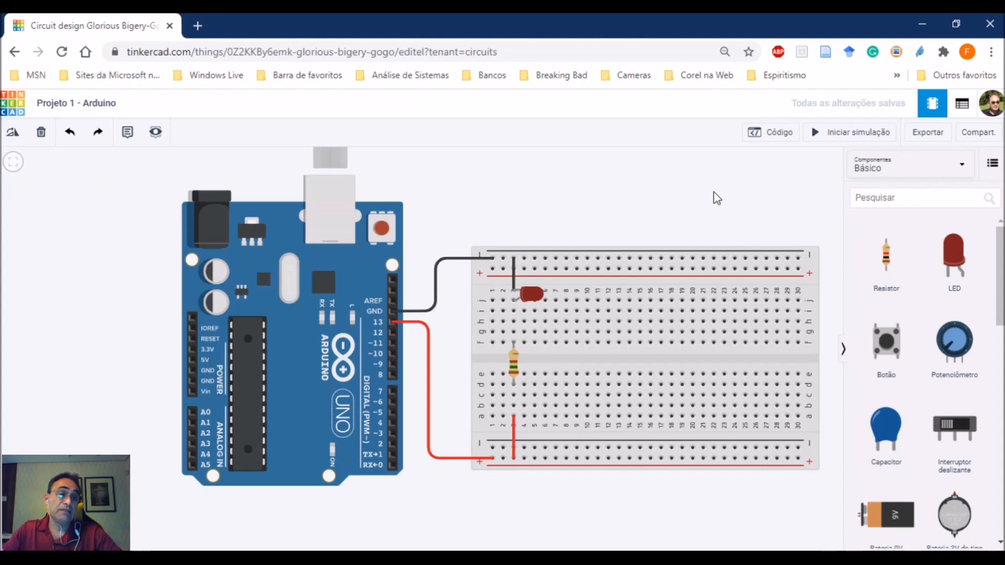
Open the Arduino's code editor and show the program as Blocos + texto
click(772, 135)
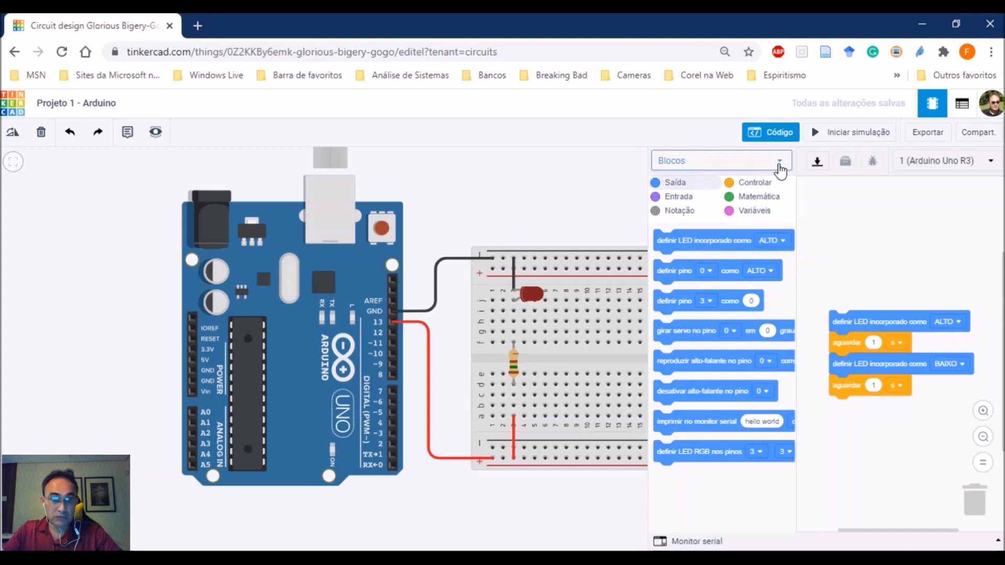
click(780, 166)
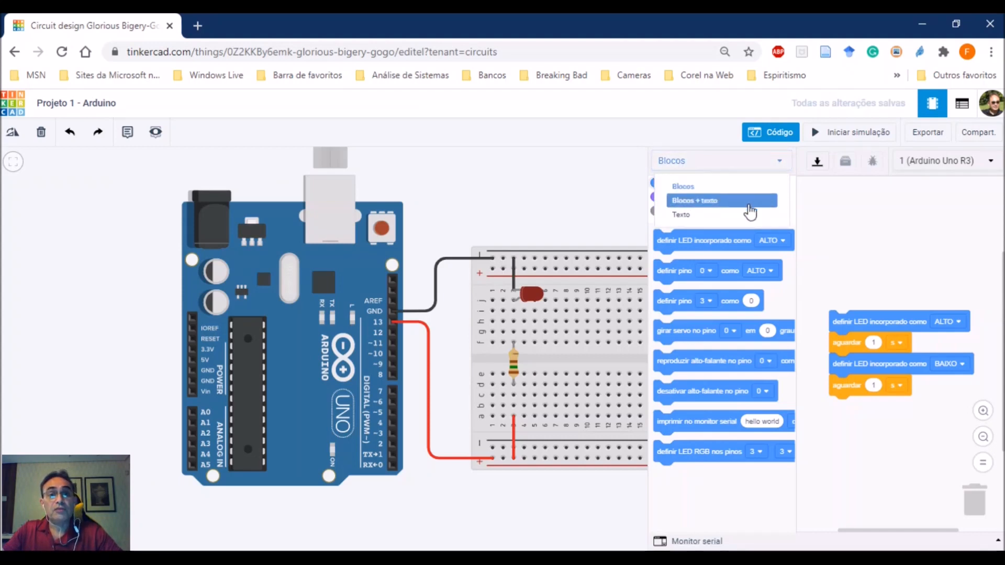
click(749, 205)
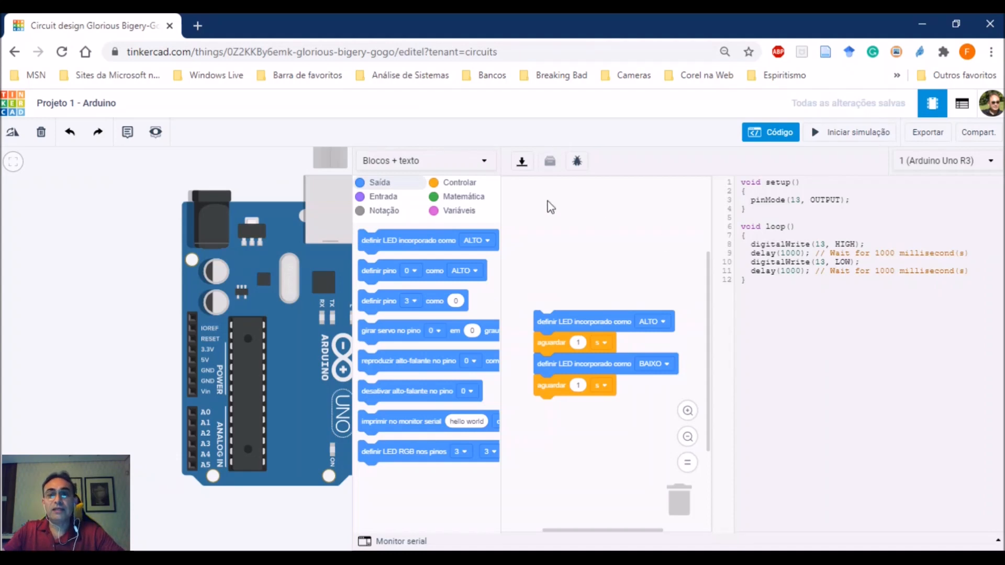
Switch the code editor to Texto, accepting the loss of the blocks, and delete all of the default code
click(483, 162)
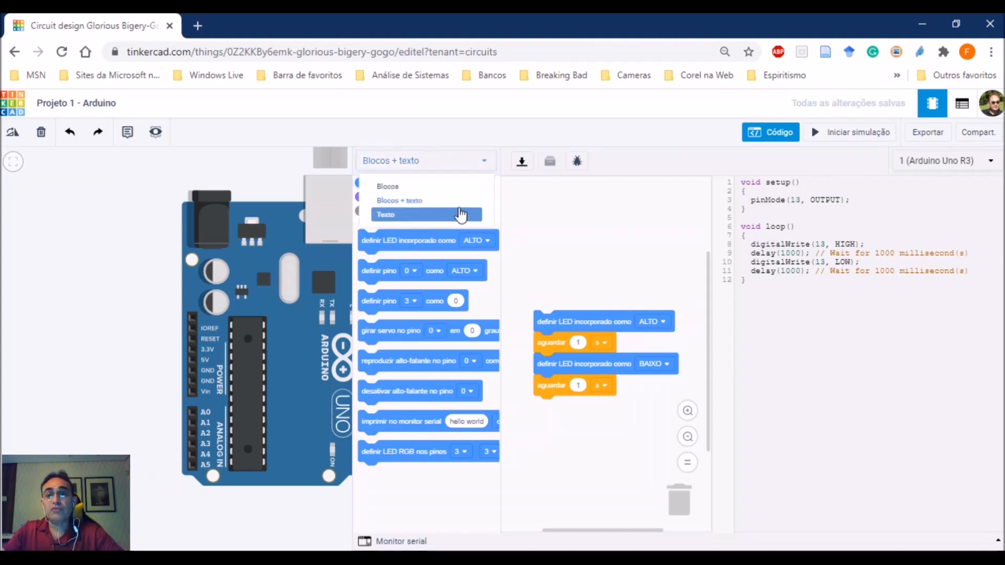
click(459, 213)
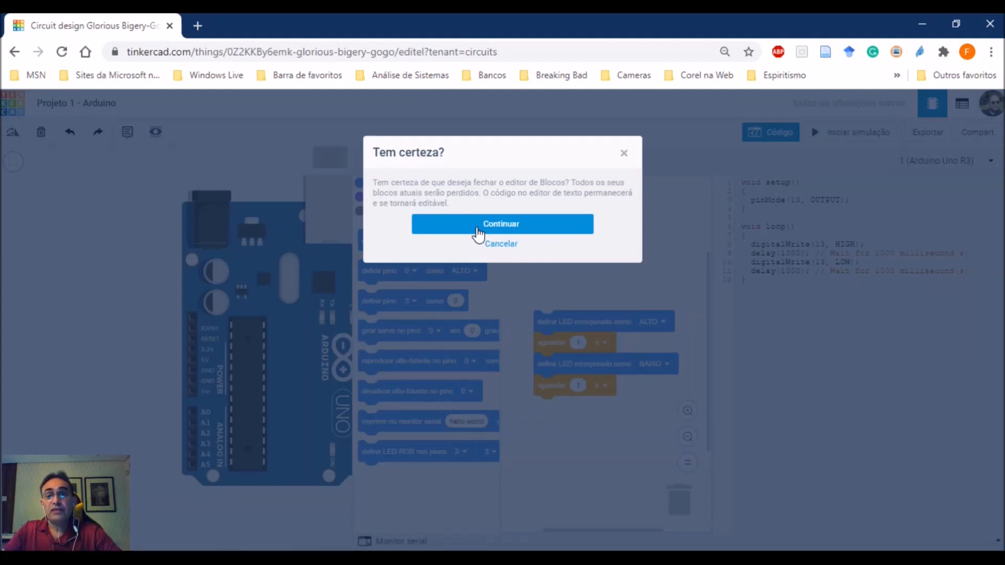
click(477, 228)
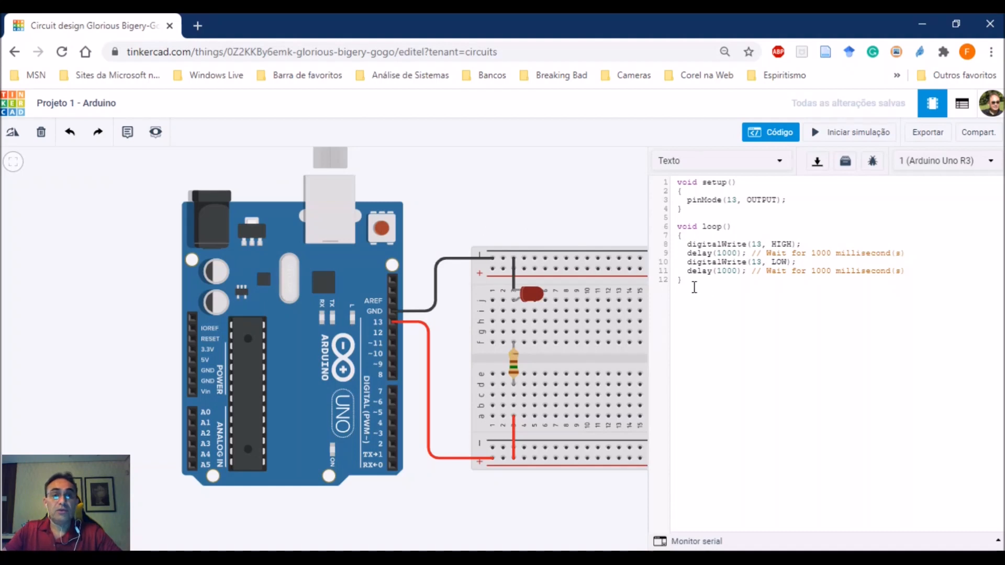
mouse_move(692, 282)
mouse_down()
mouse_move(669, 241)
mouse_move(671, 183)
mouse_up()
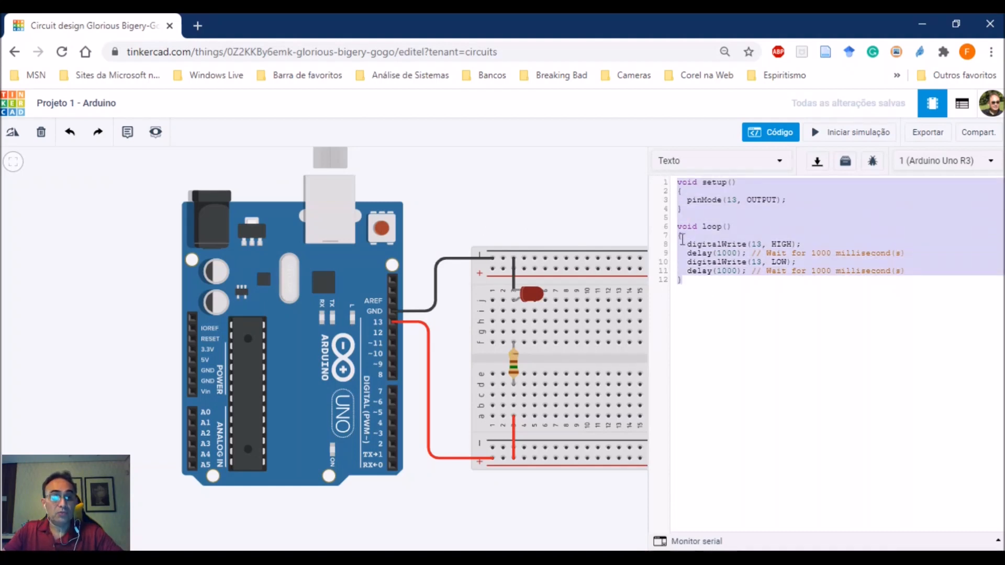
key(Delete)
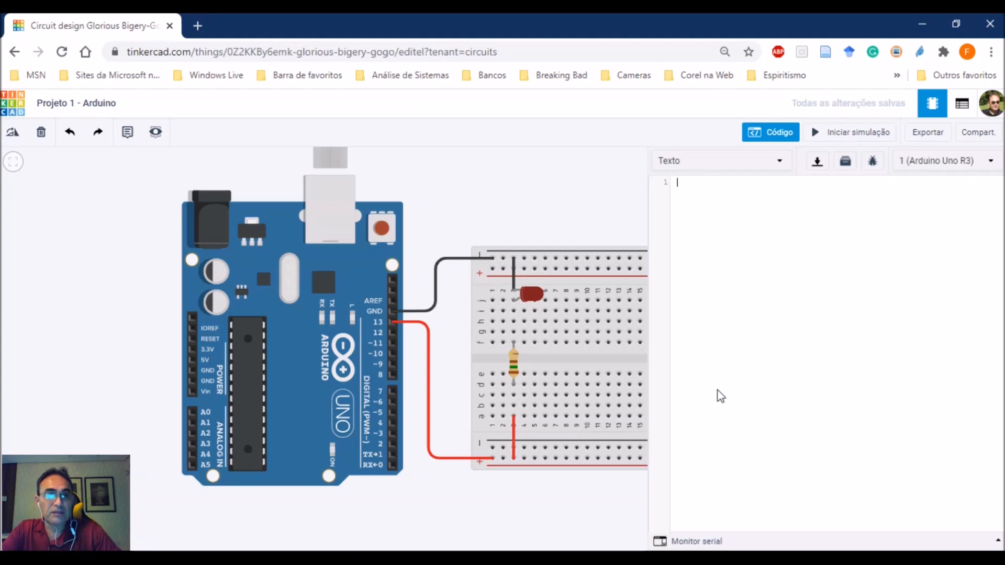
Write the opening comment line "/* Compillando Ideias: projeto 1: Pisca LED *" in the empty code editor
text(/*)
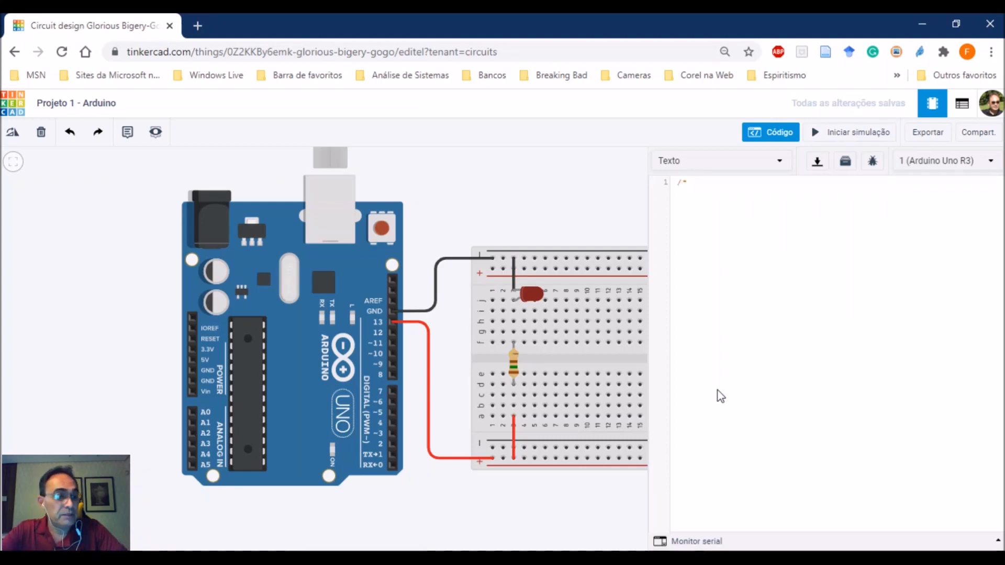
text( C)
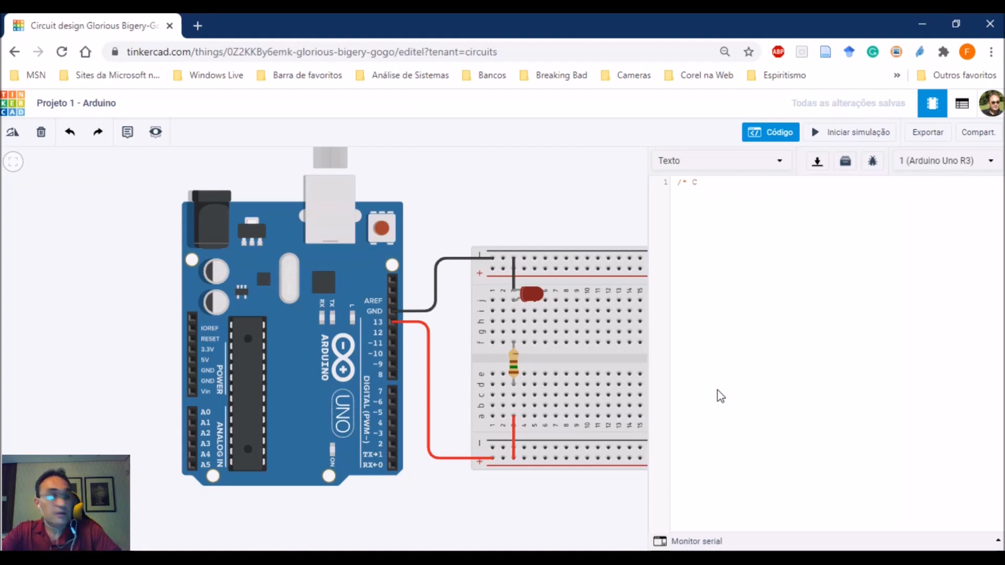
text(ompilla)
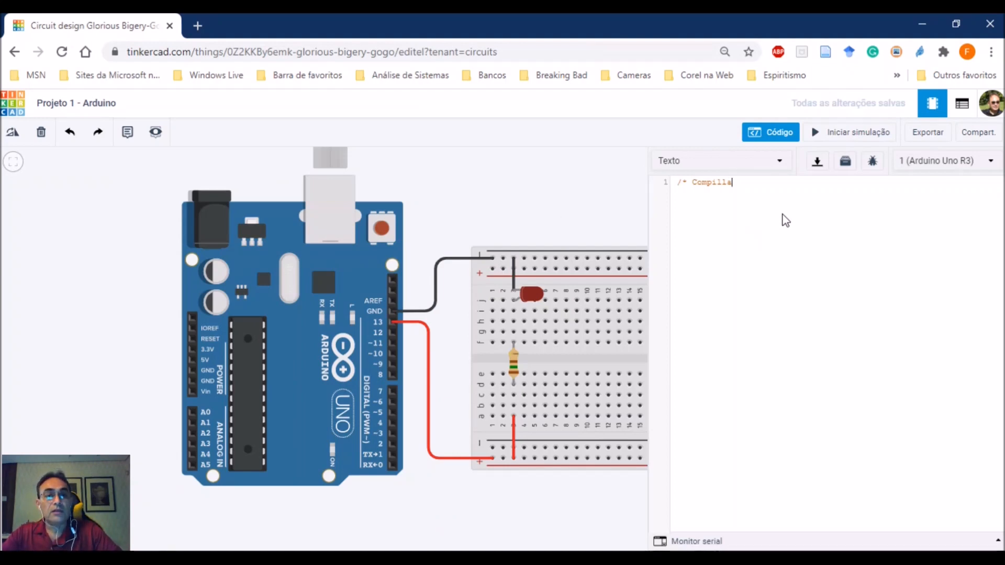
key(ctrl+plus)
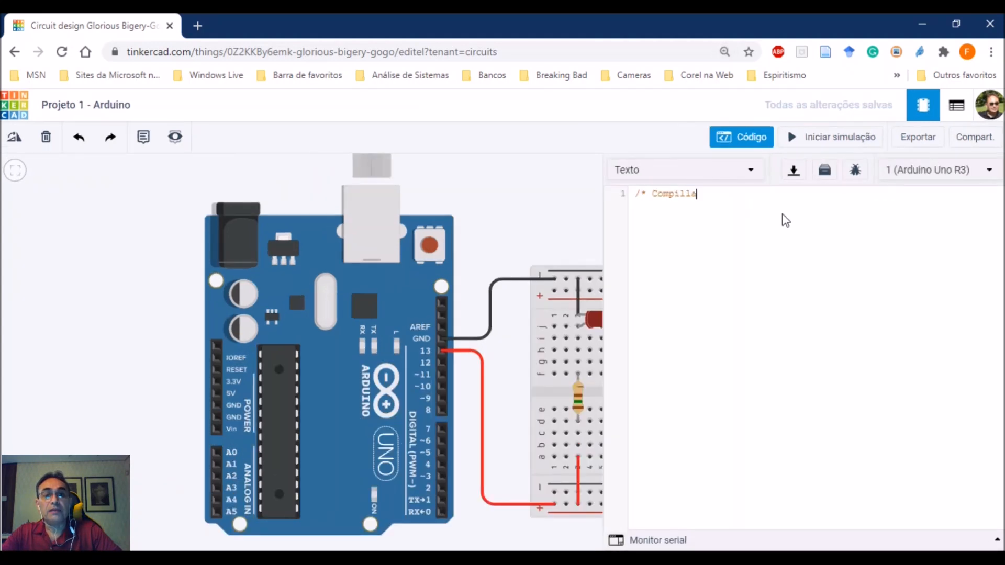
key(ctrl+plus)
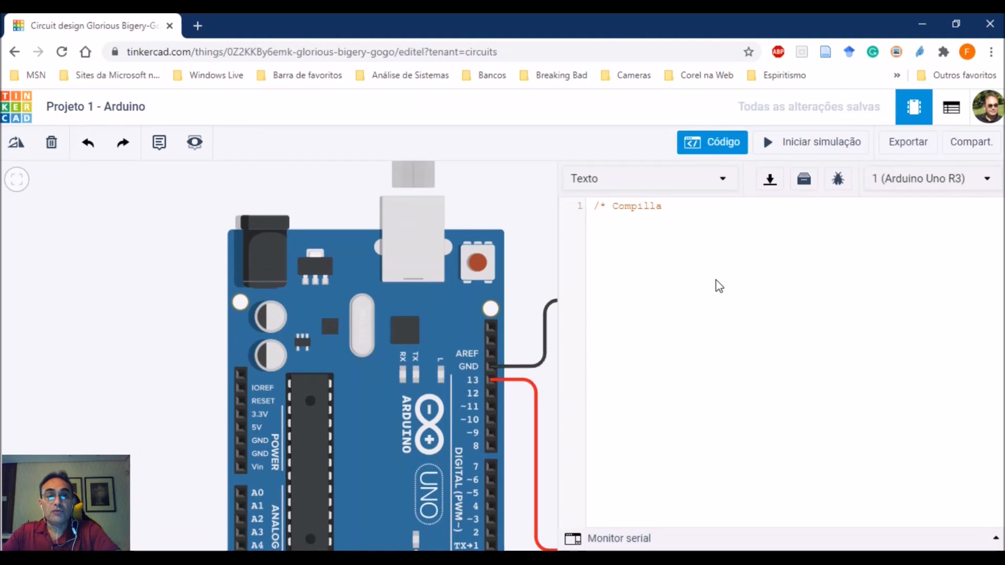
key(ctrl+plus)
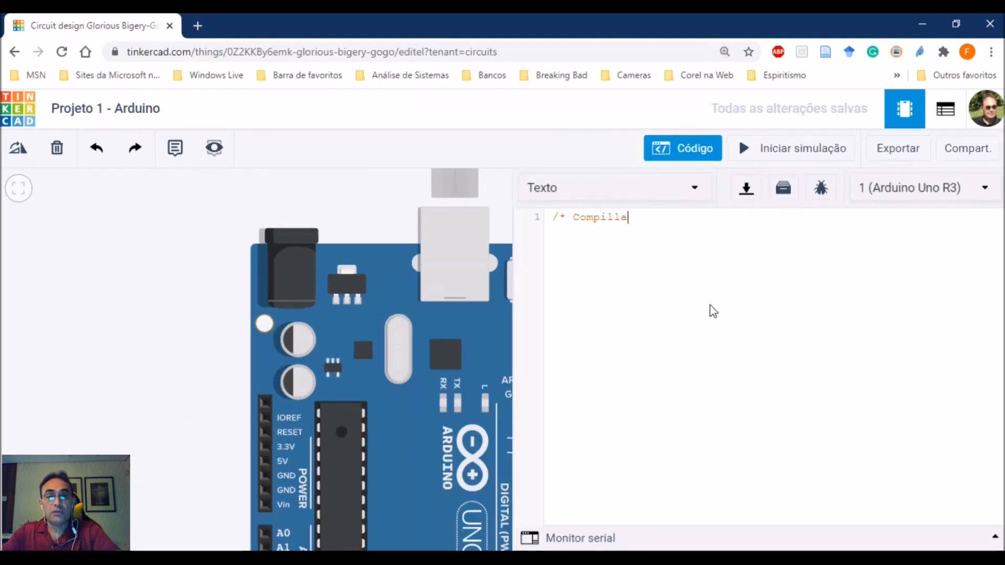
key(ctrl+plus)
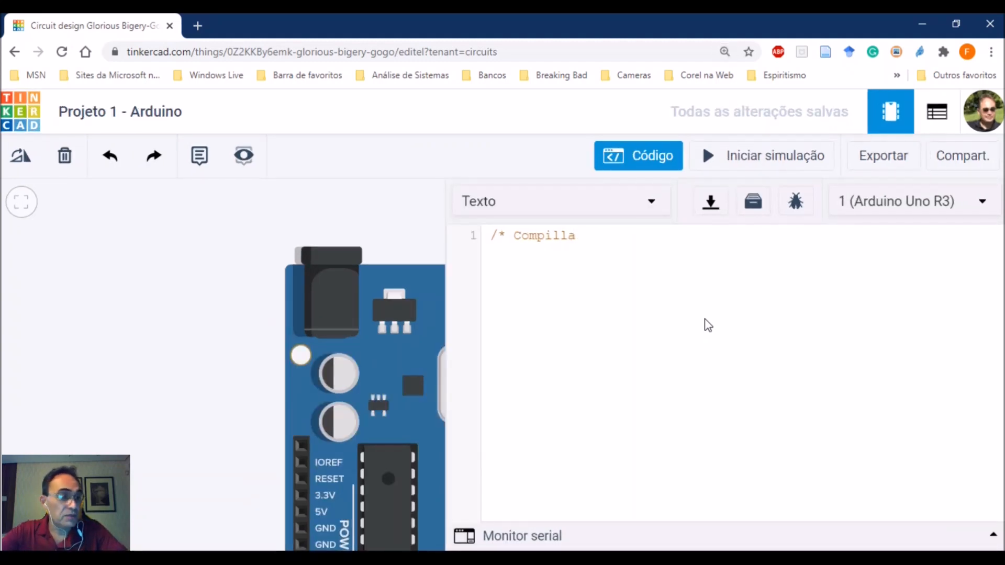
text(ndo)
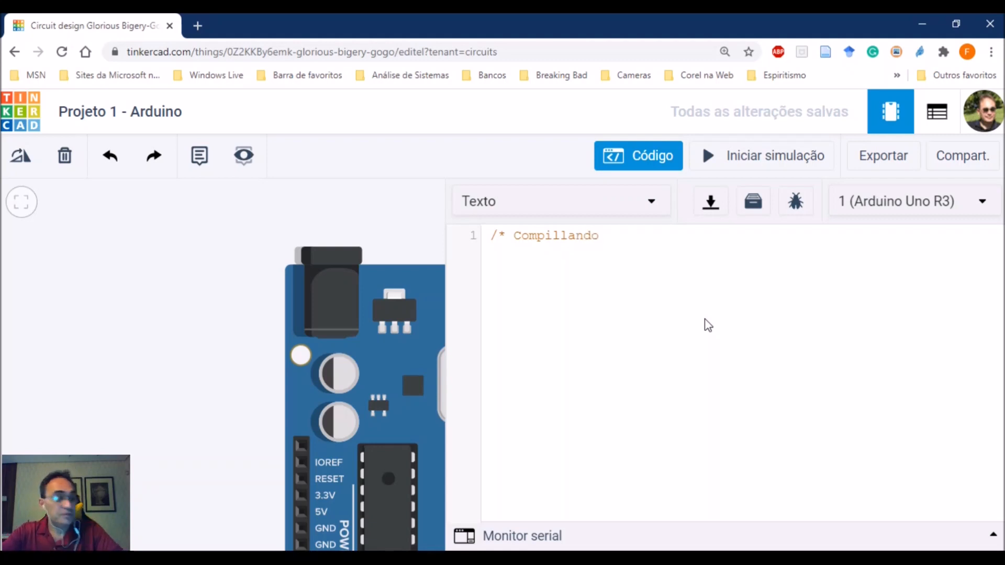
text( Ide)
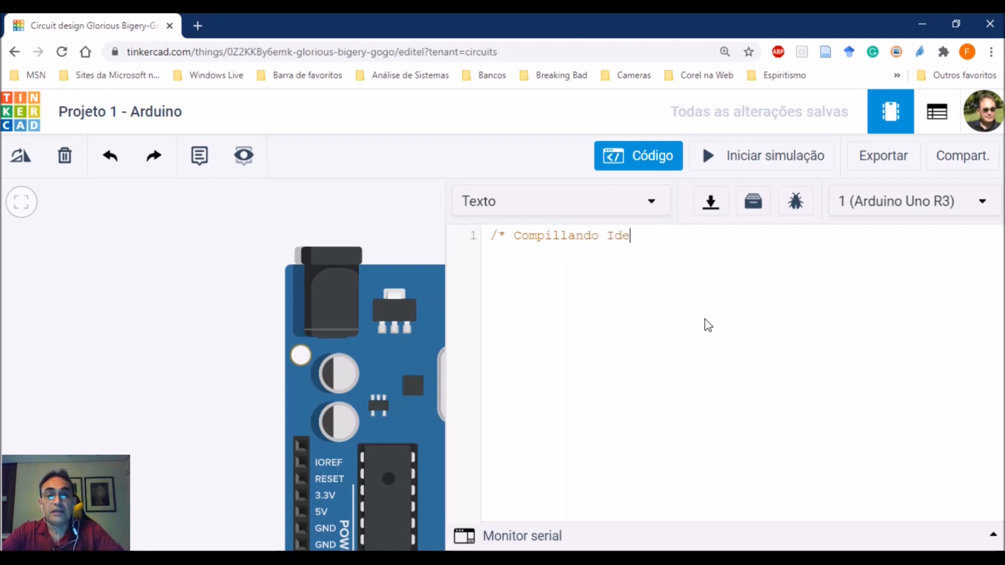
text(ias)
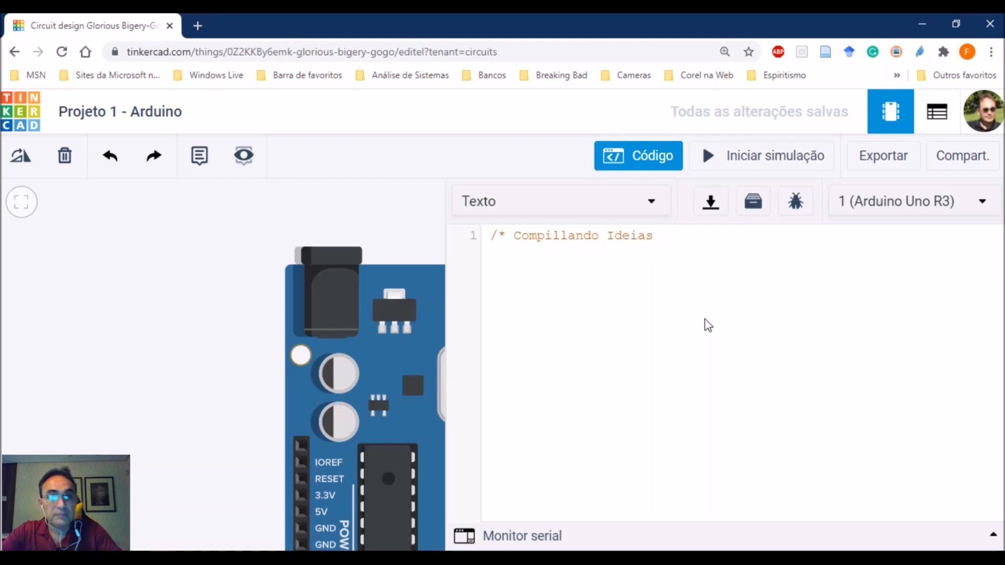
text(: pro)
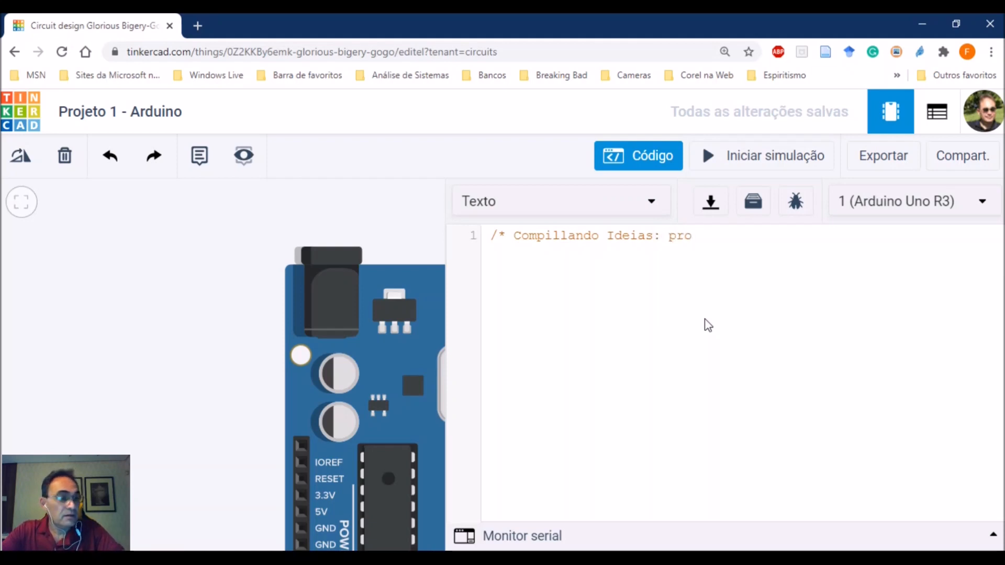
text(jet)
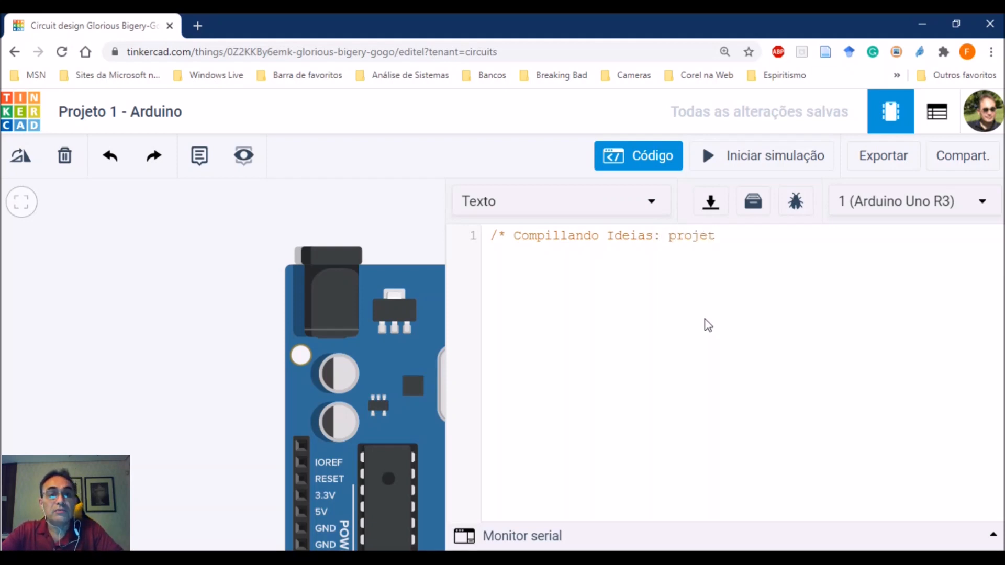
text(o 1: )
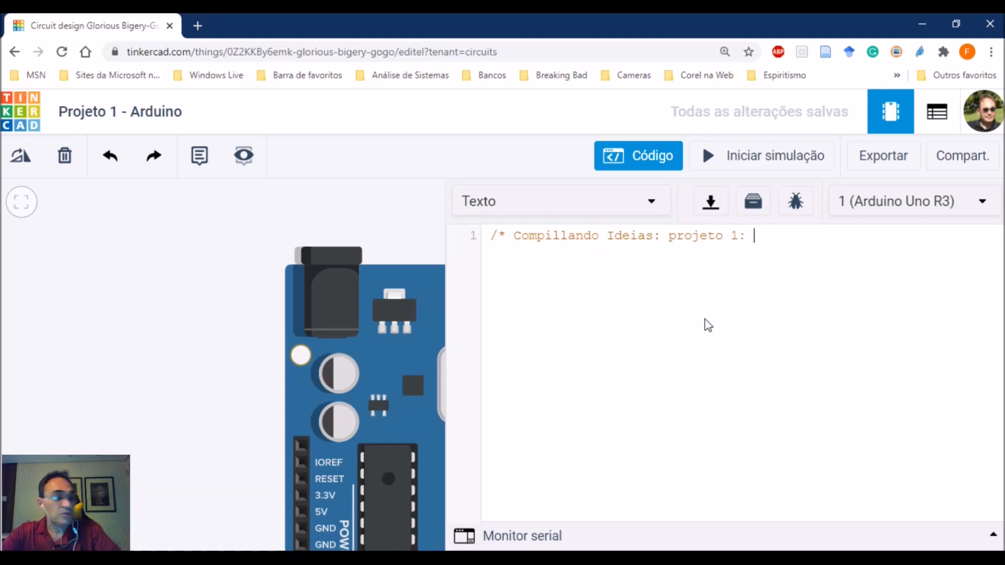
text(Pisca LED)
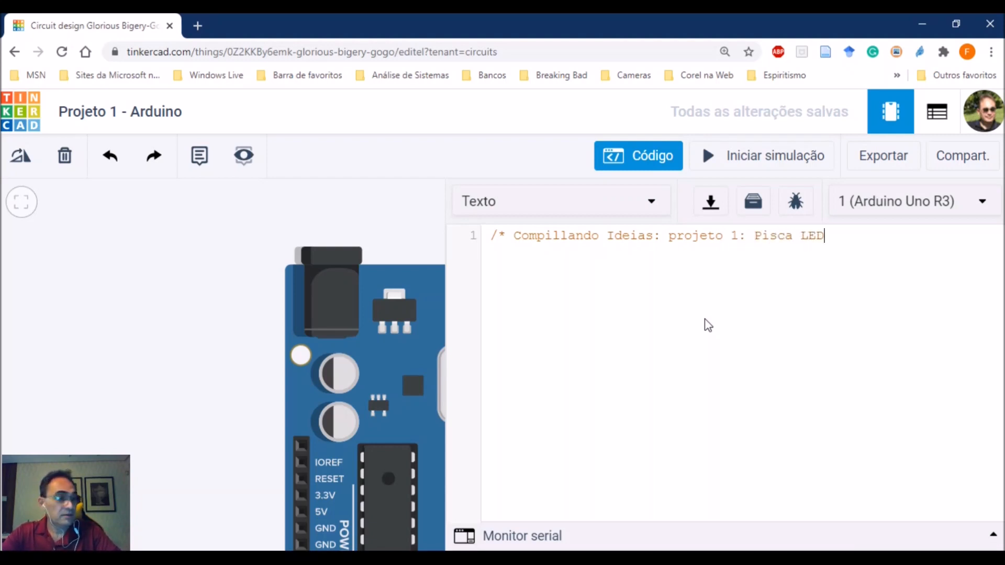
text( *)
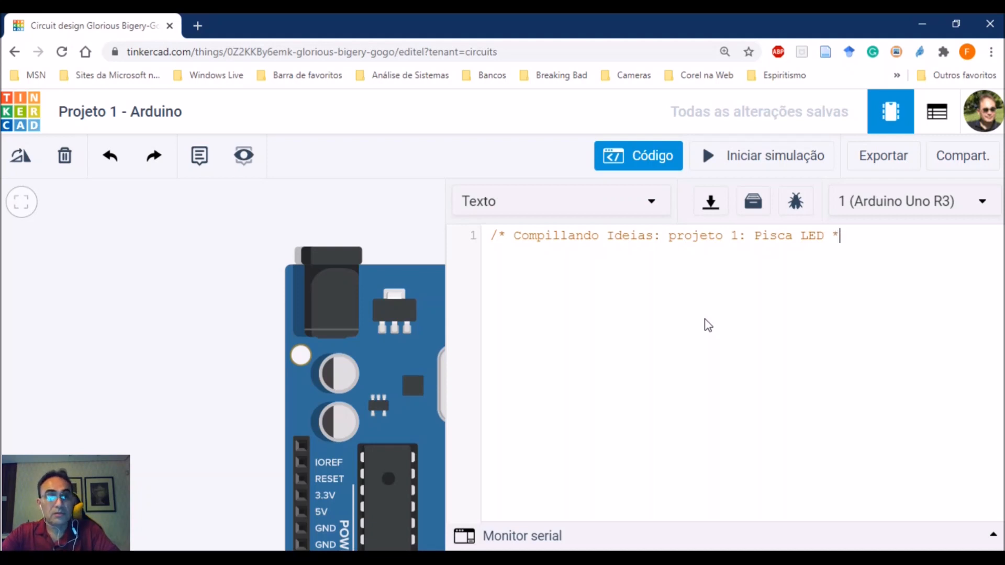
Add a second comment line starting with "* By", followed by the author's surname and first name and a semicolon
key(Return)
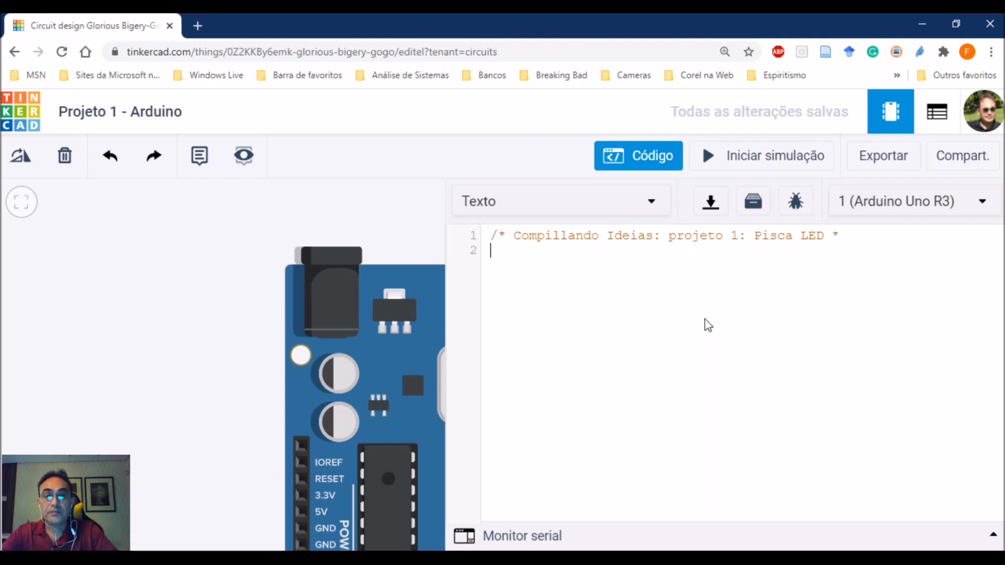
text(*)
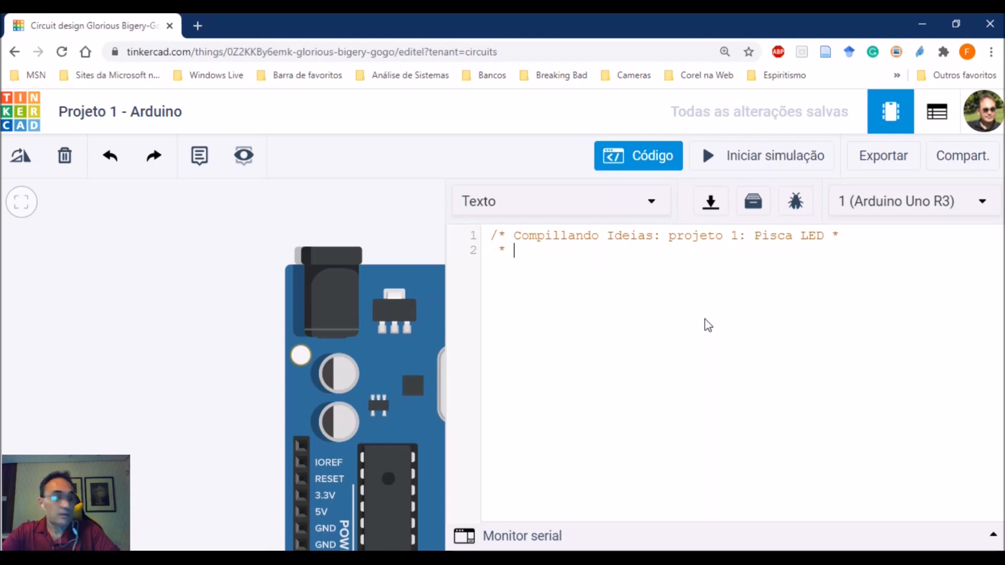
text( By Ol)
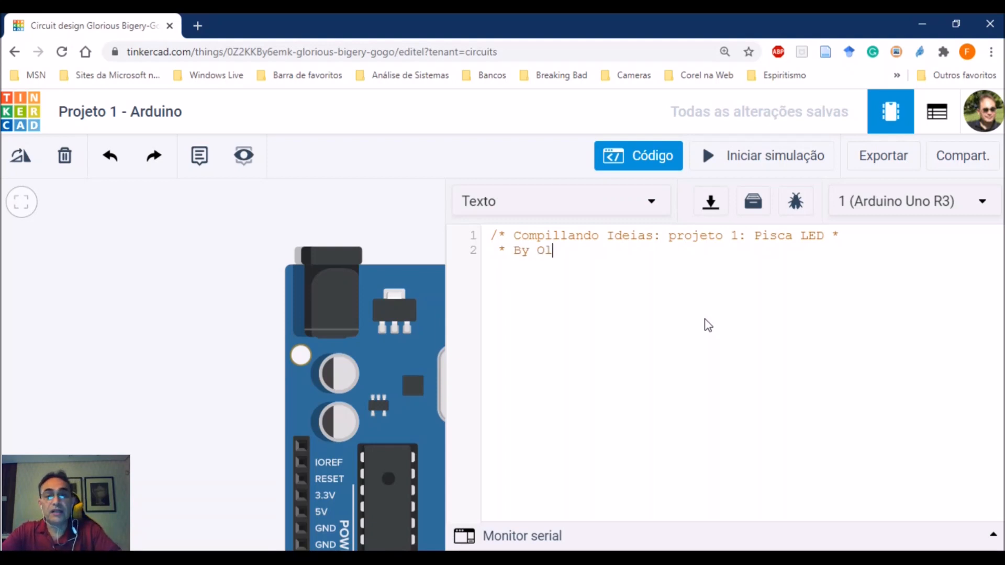
text(iveira, Feli)
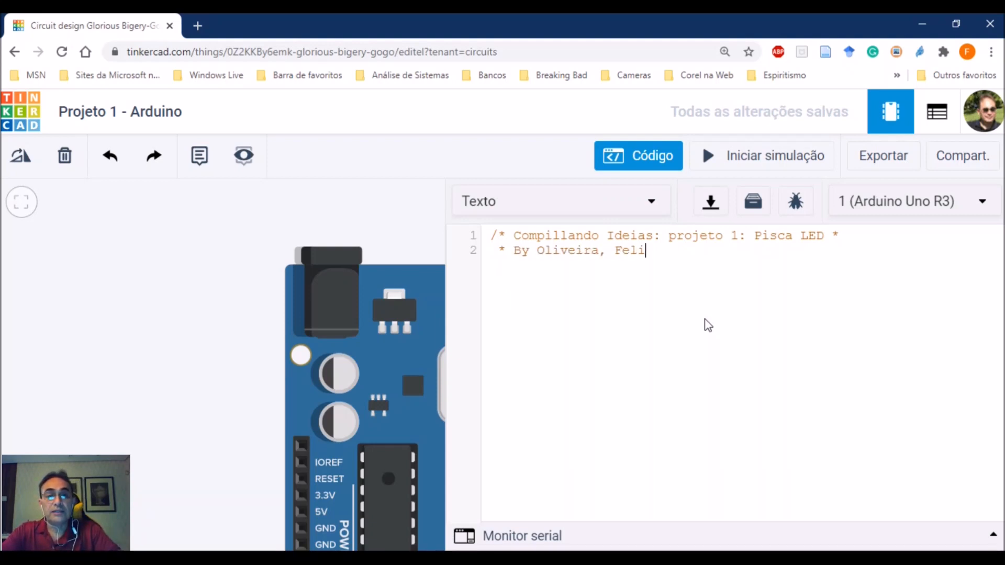
text(pe,)
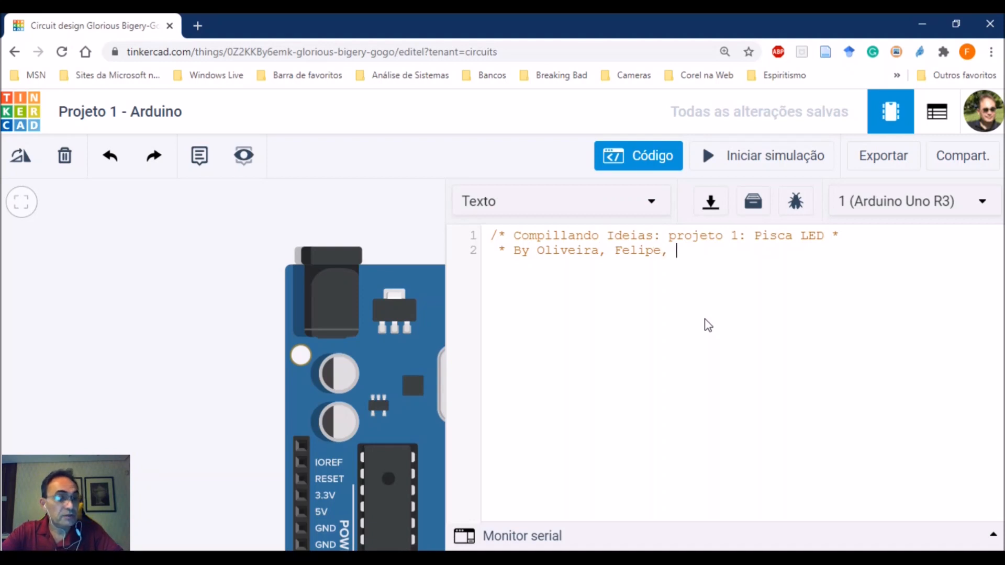
key(BackSpace)
key(BackSpace)
text(; )
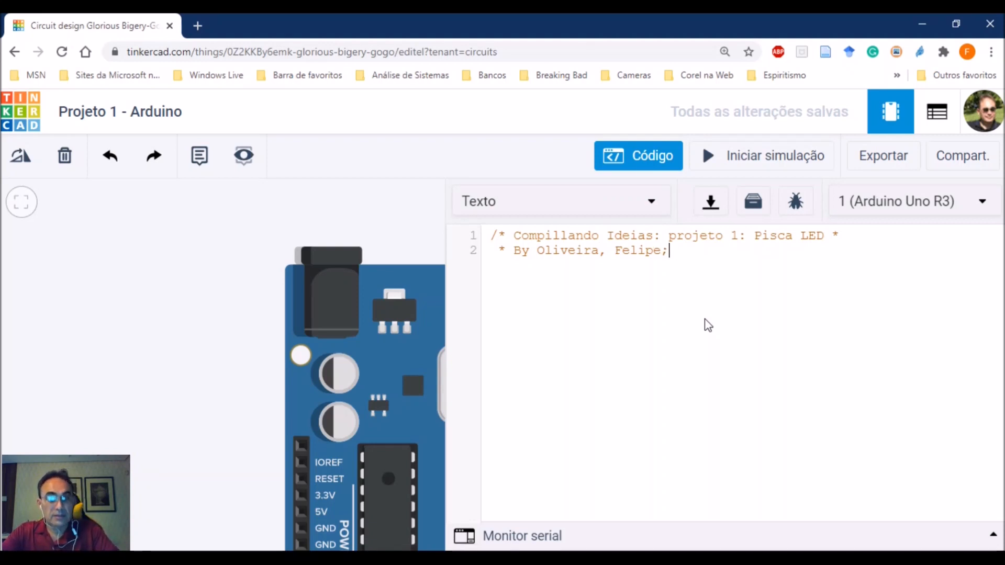
Add the date 23/07/2020, close the comment with "*/" aligned under the first line's asterisk, and start line 4
text(23/)
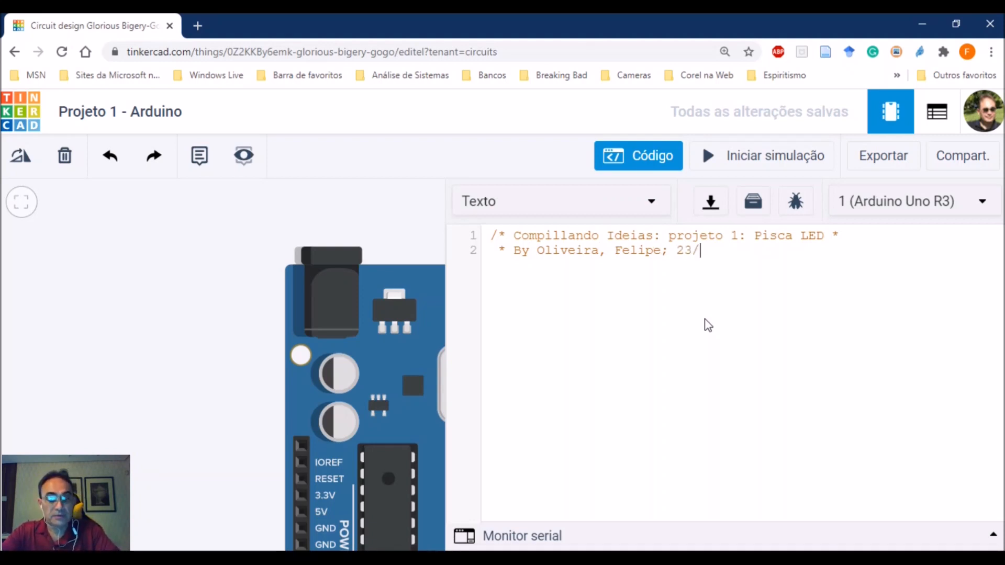
text(07/2020)
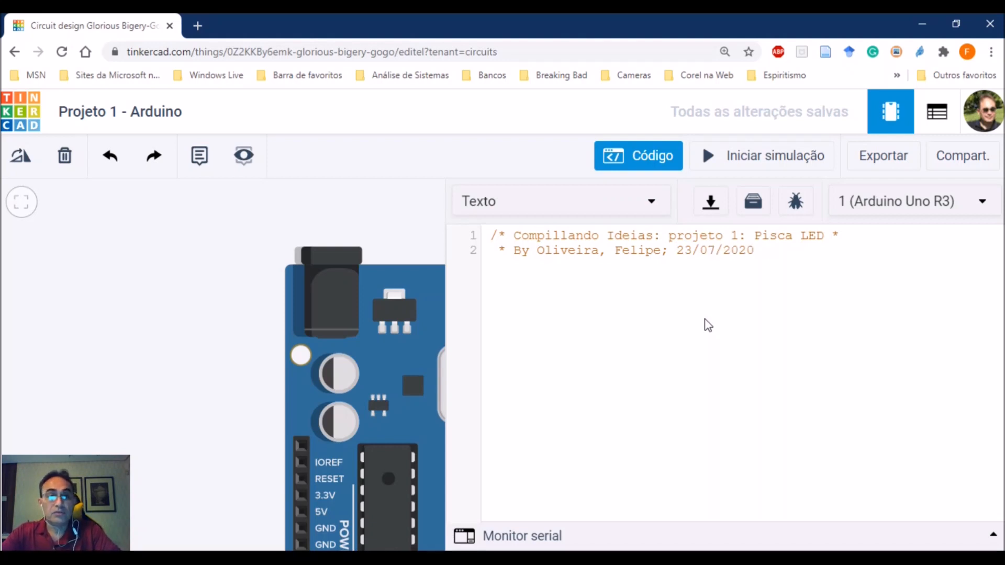
text(          *)
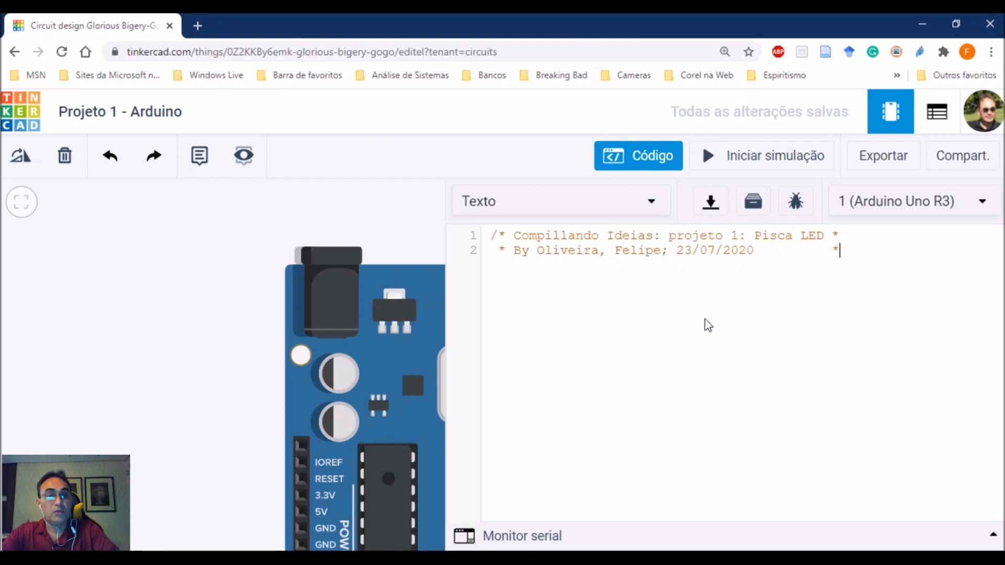
text(/)
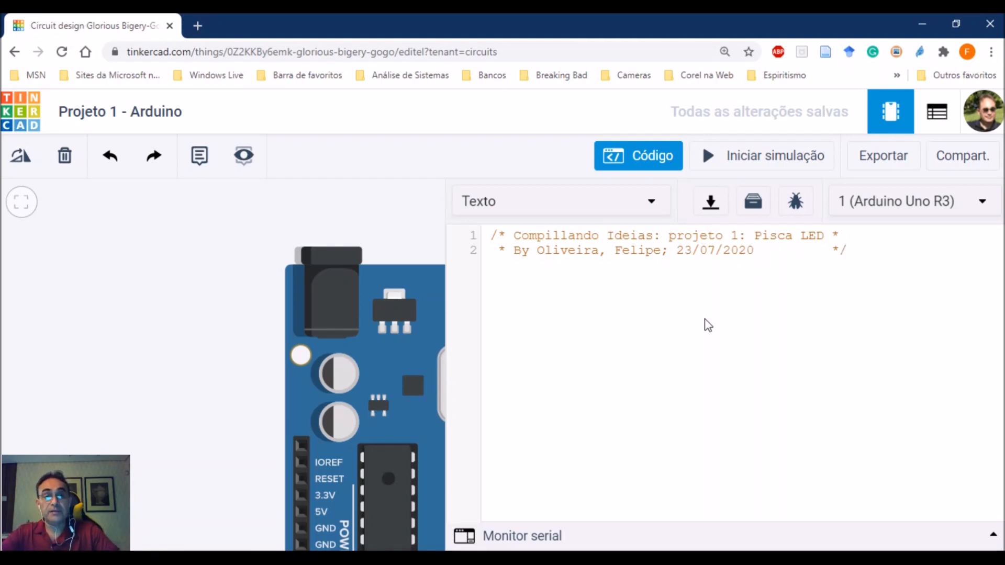
key(Return)
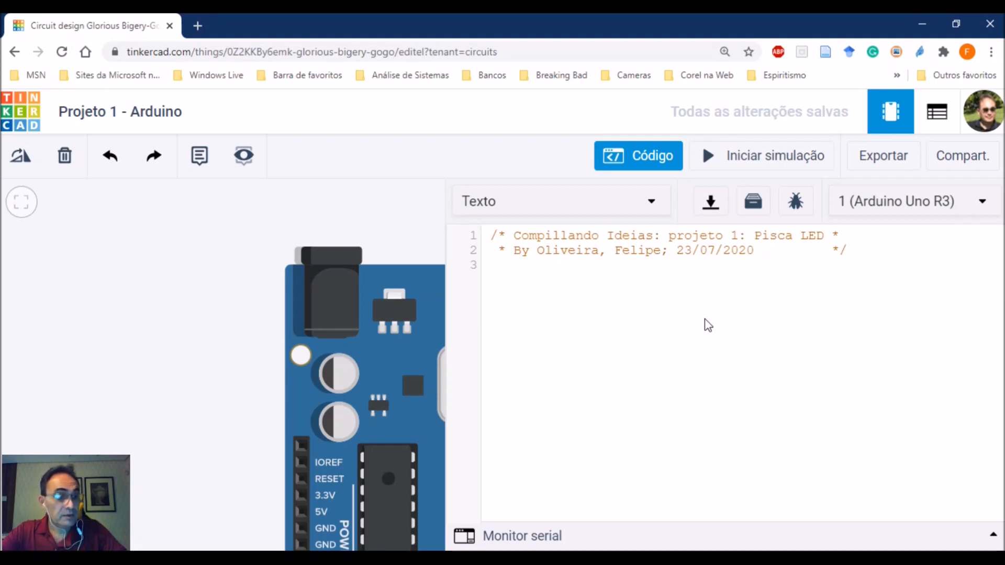
key(Return)
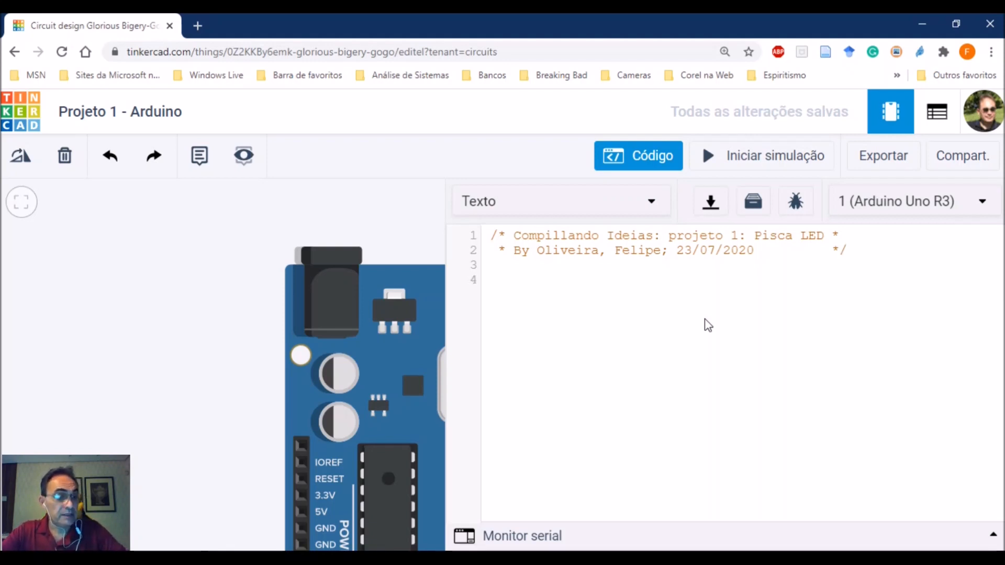
Write the comment "//Inicializacao de variaveis" on line 4 and start line 6, leaving line 5 blank
text(//)
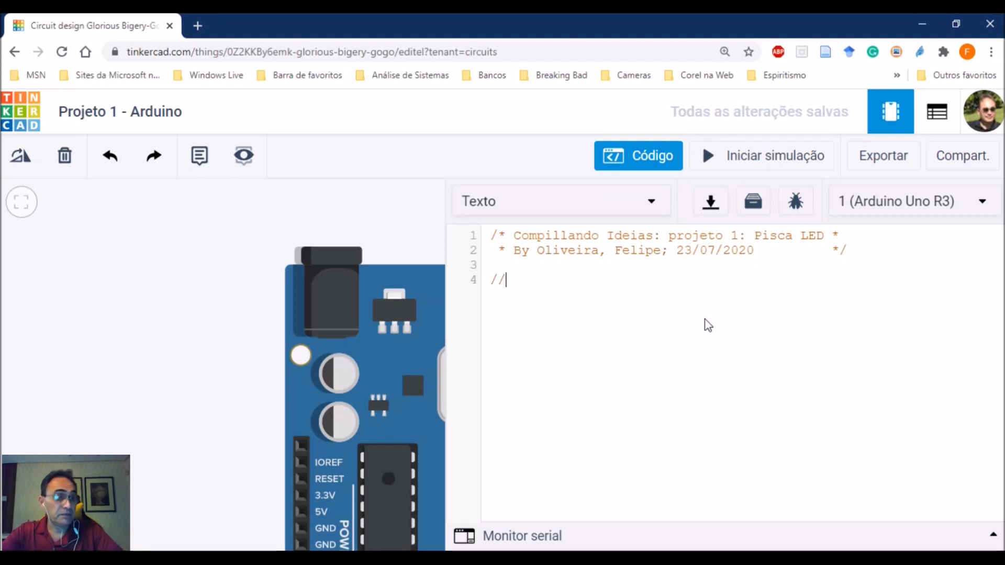
text(Inic)
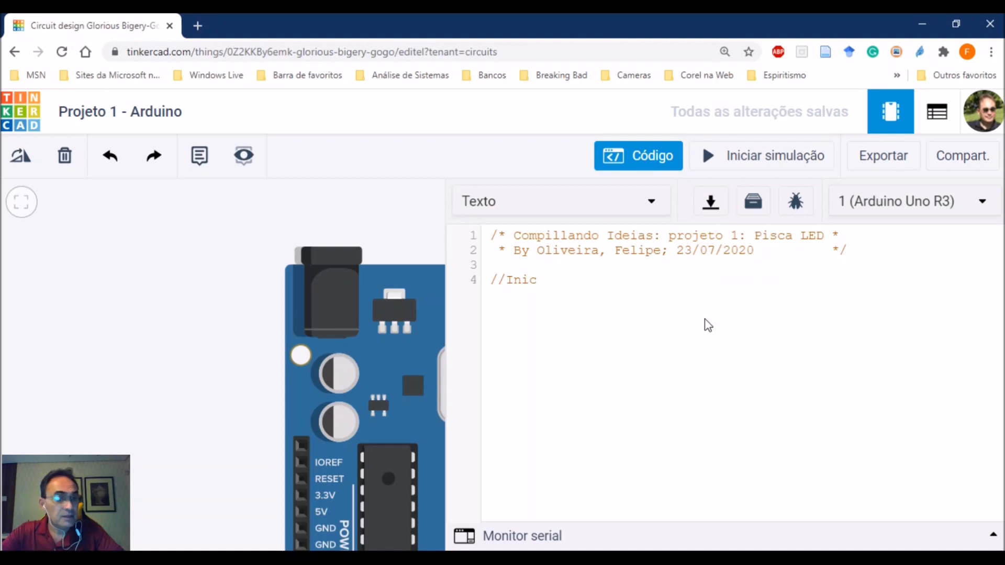
text(ial)
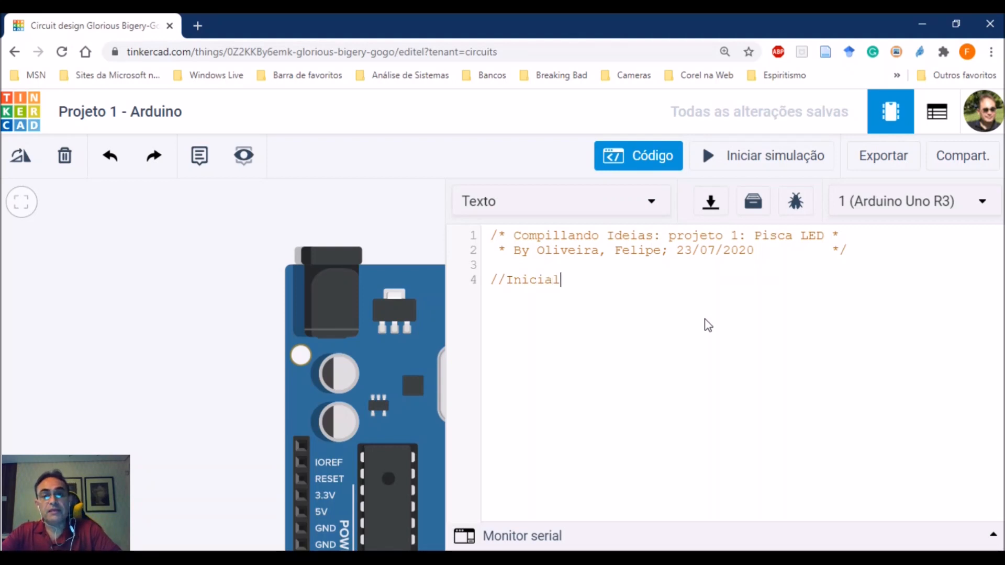
text(izacao)
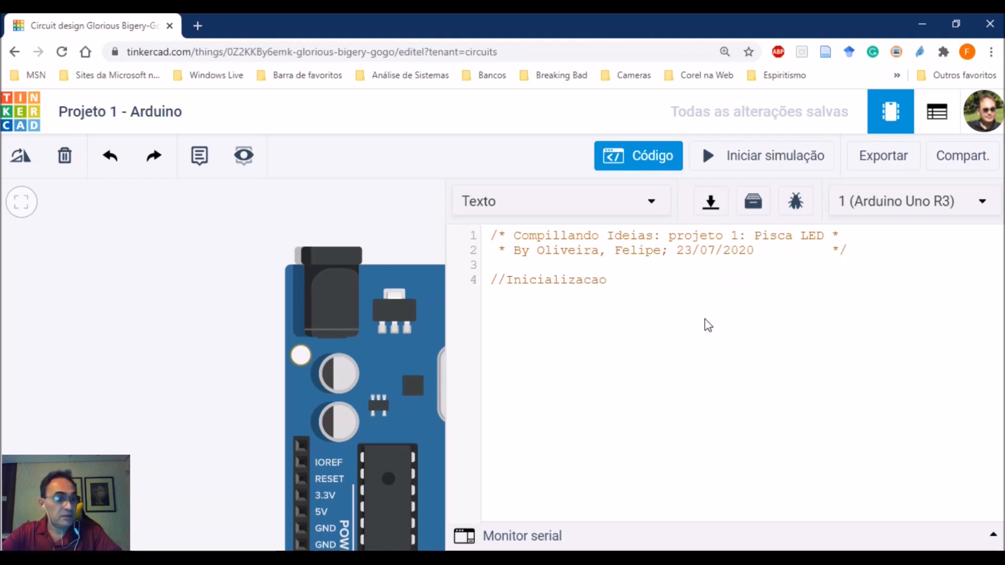
text( de variave)
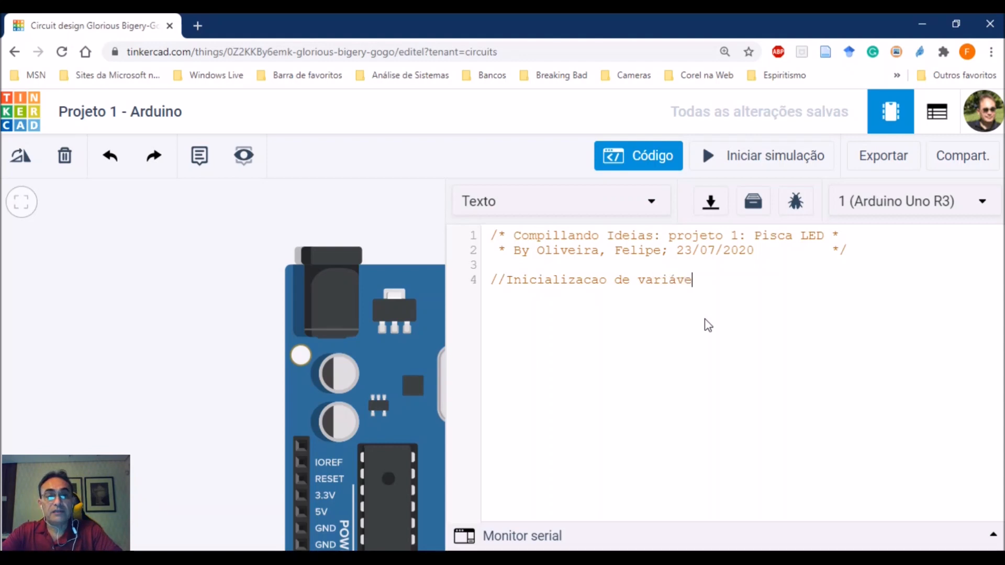
key(BackSpace)
key(BackSpace)
text(veis)
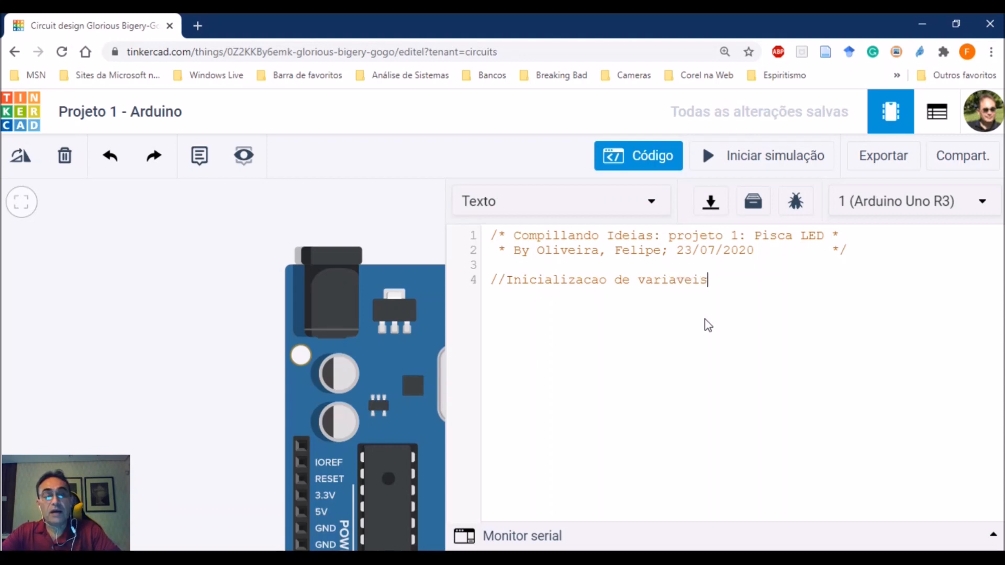
key(Return)
key(Return)
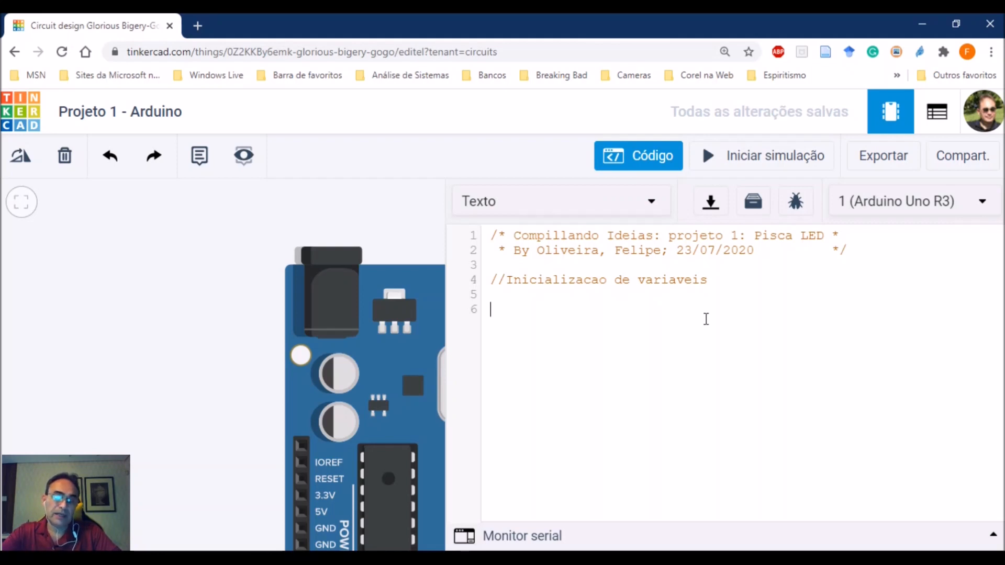
Declare the LED pin variable on line 6 as "int ledVm = 13;" and leave a blank line below it
text(int )
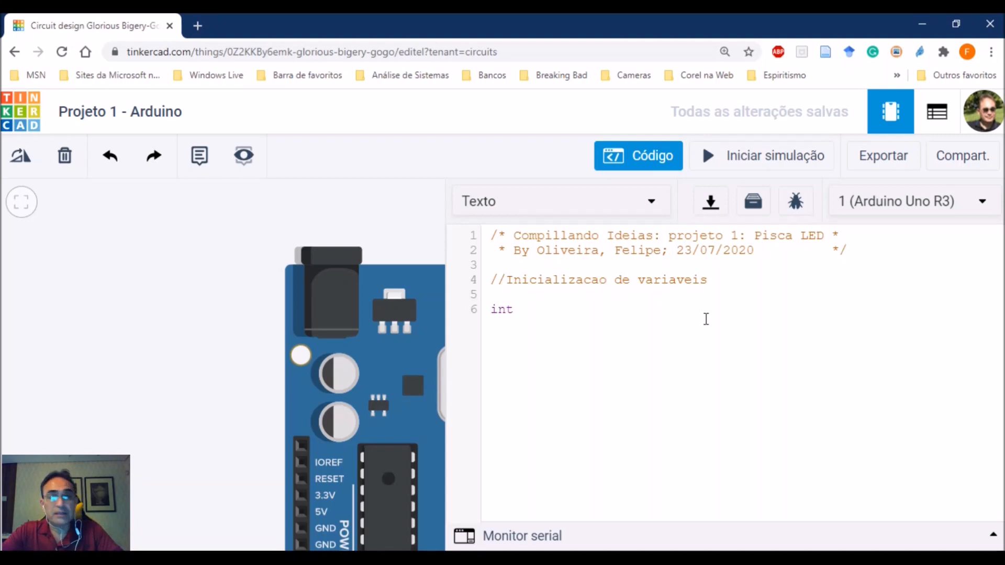
text(ledVm )
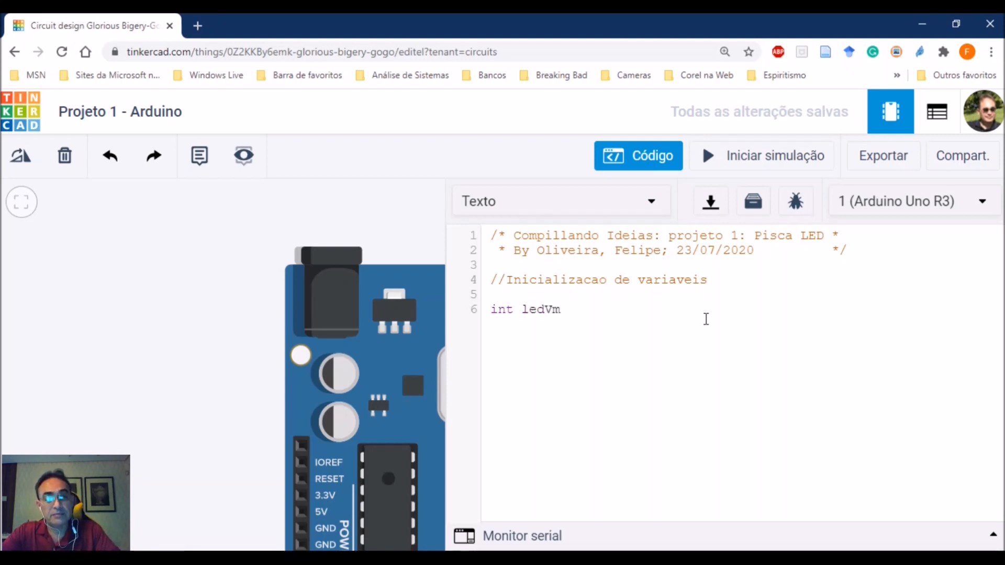
text(= 13;)
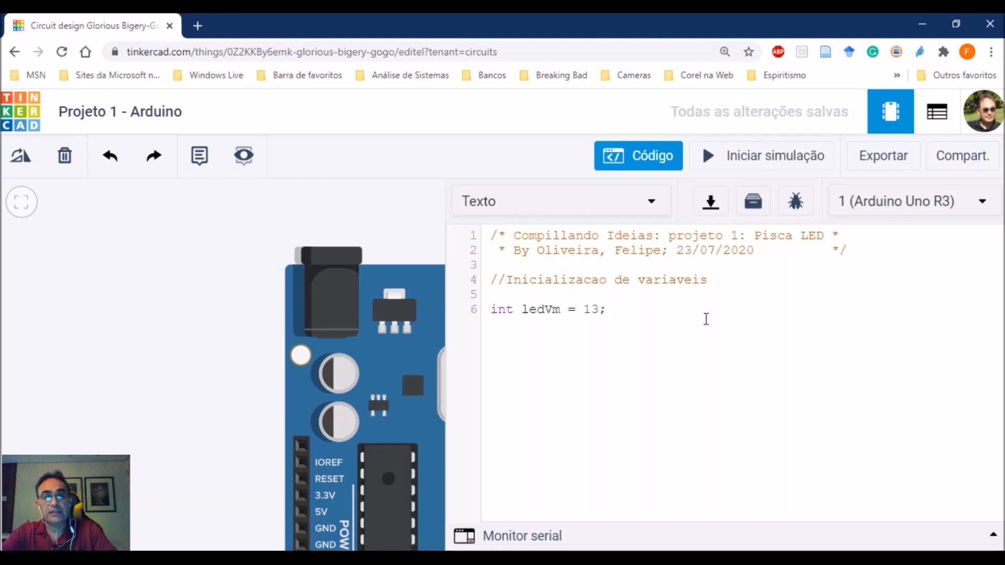
key(Return)
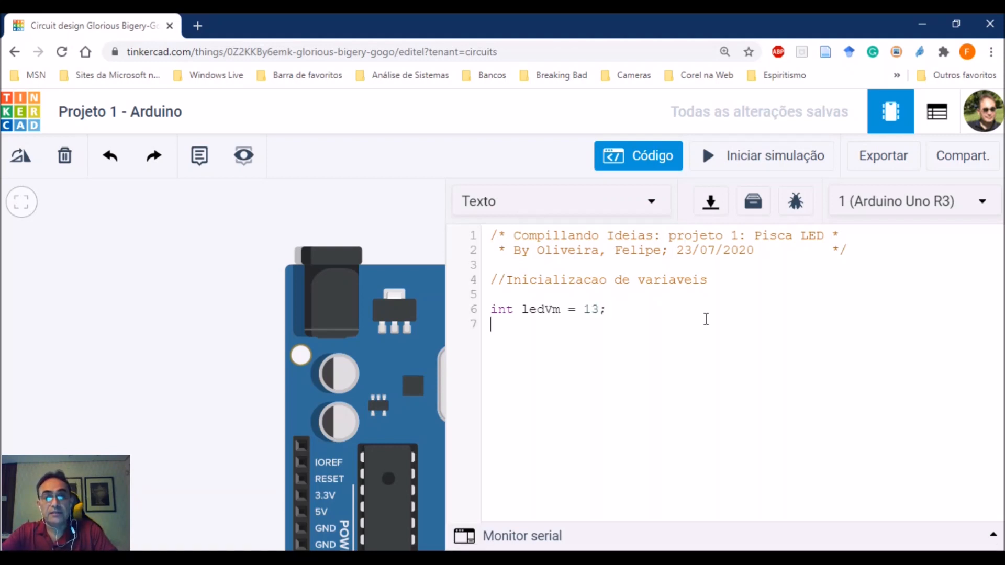
key(Return)
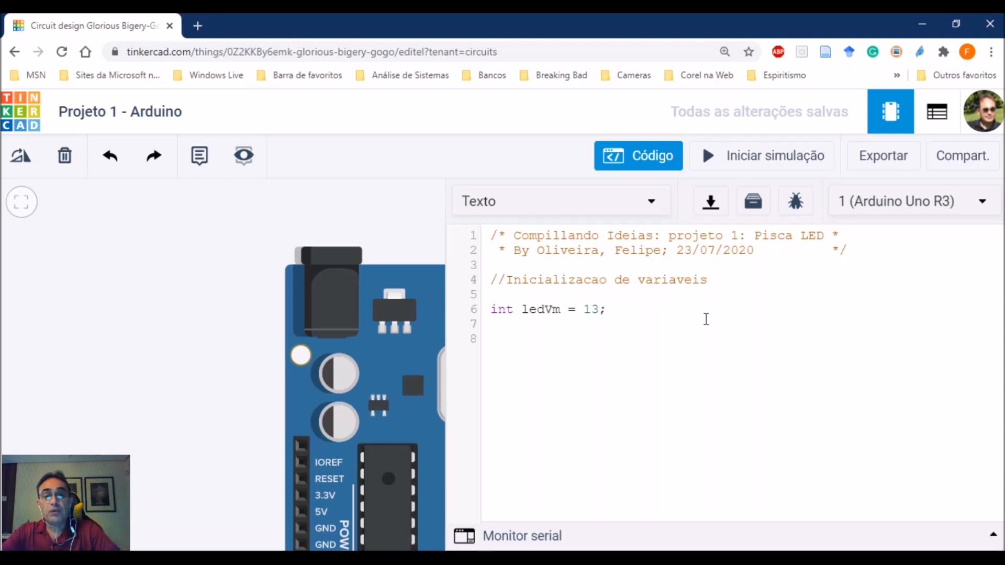
Open the setup function with "void setup(){" and add the indented comment "//definicao dos pinos de entrada/saida" inside it
text(void )
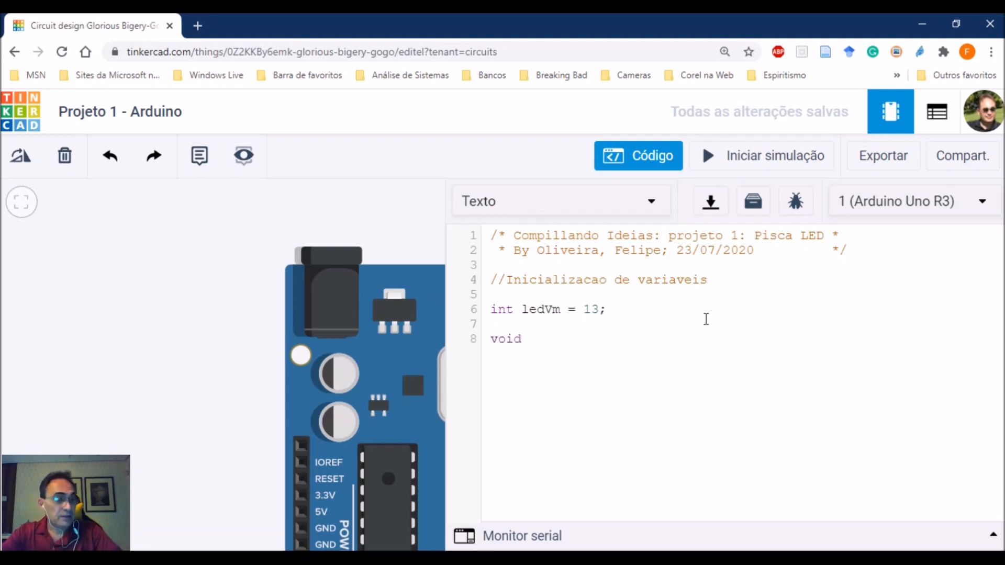
text(setup)
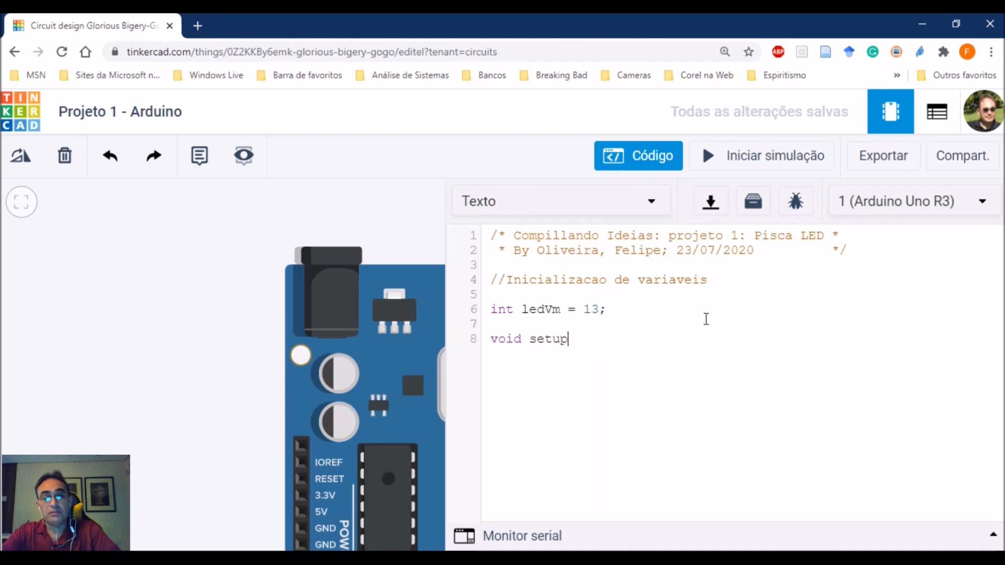
text((){)
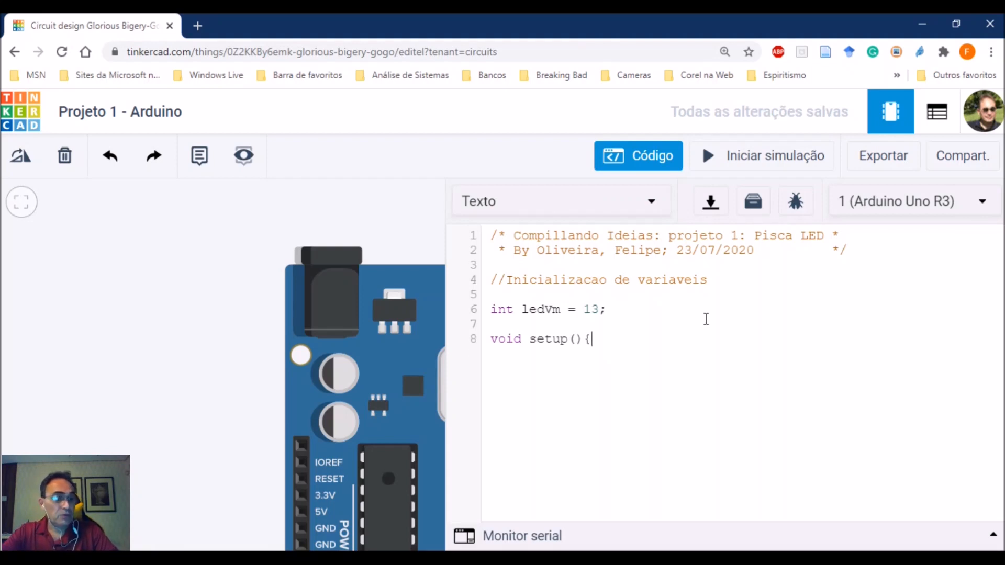
key(Return)
text(//de)
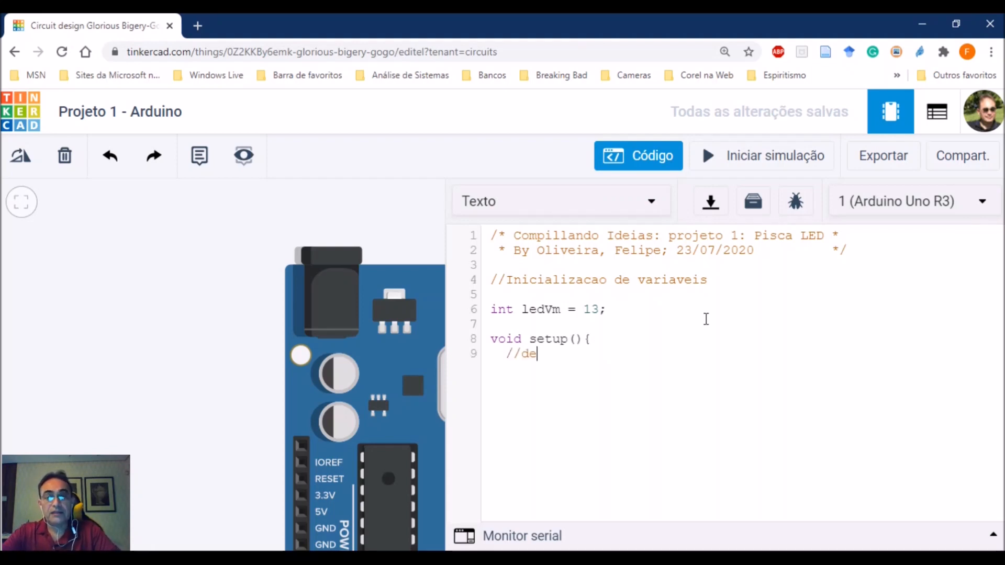
text(finicao )
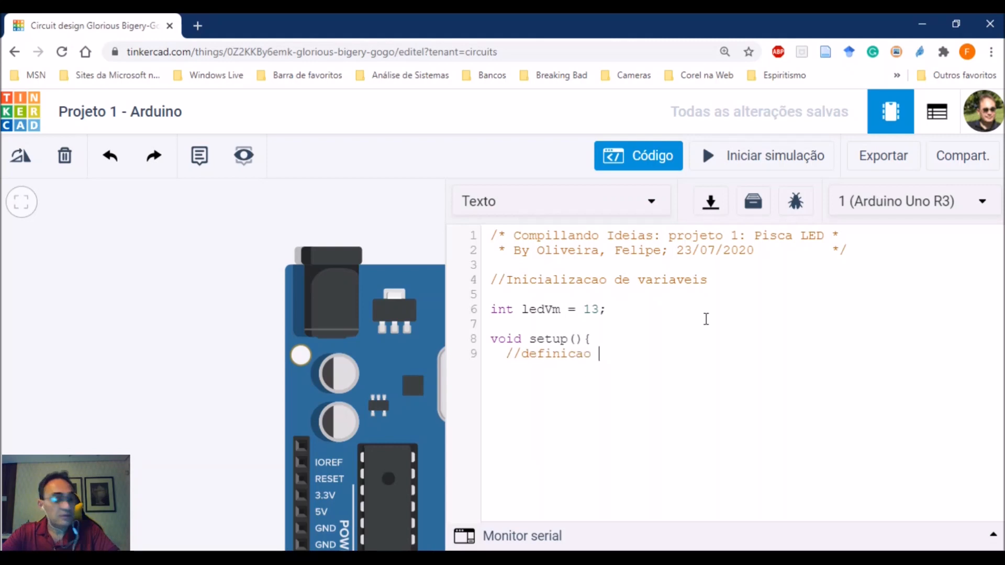
text(dos pinos )
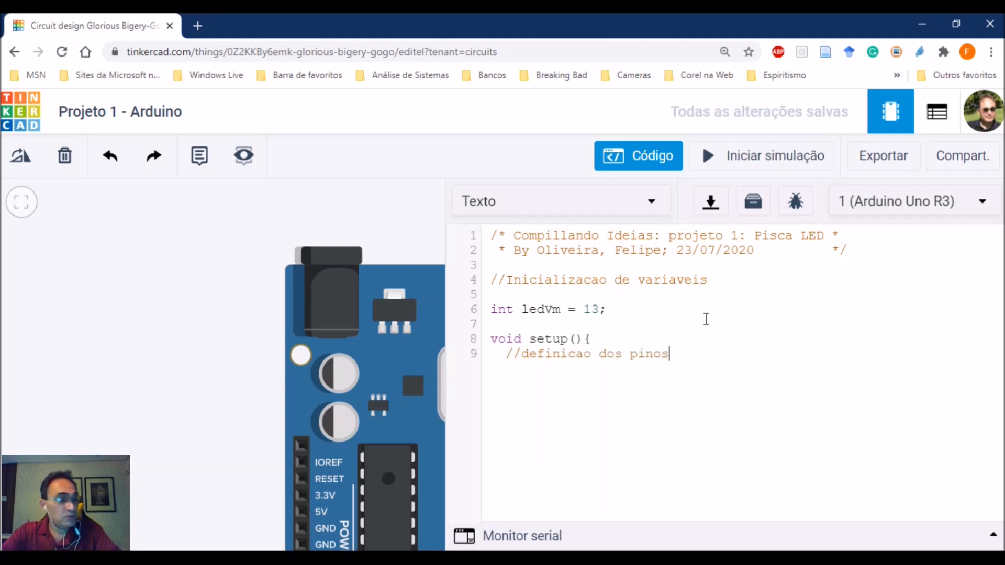
text(de entrada)
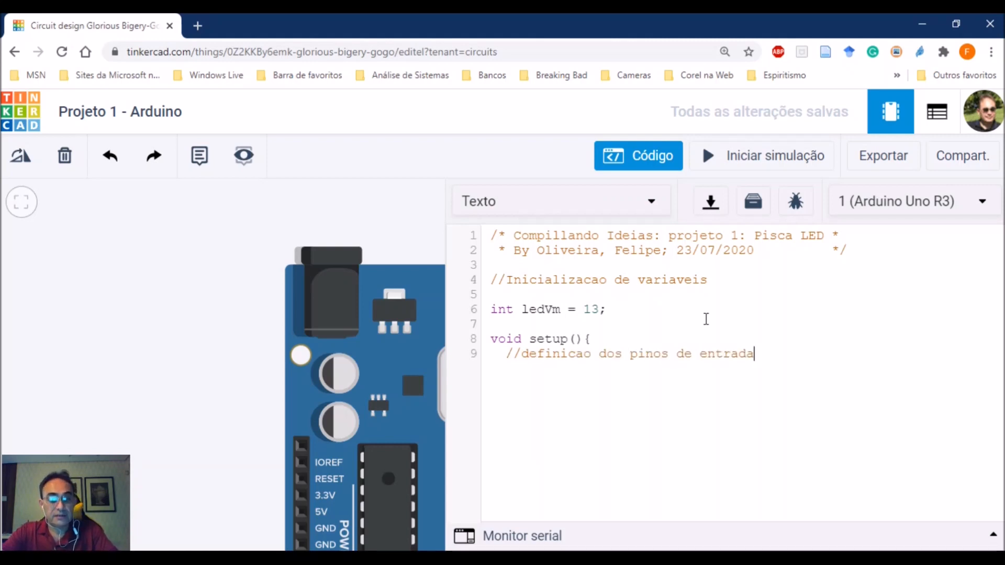
text(/saida)
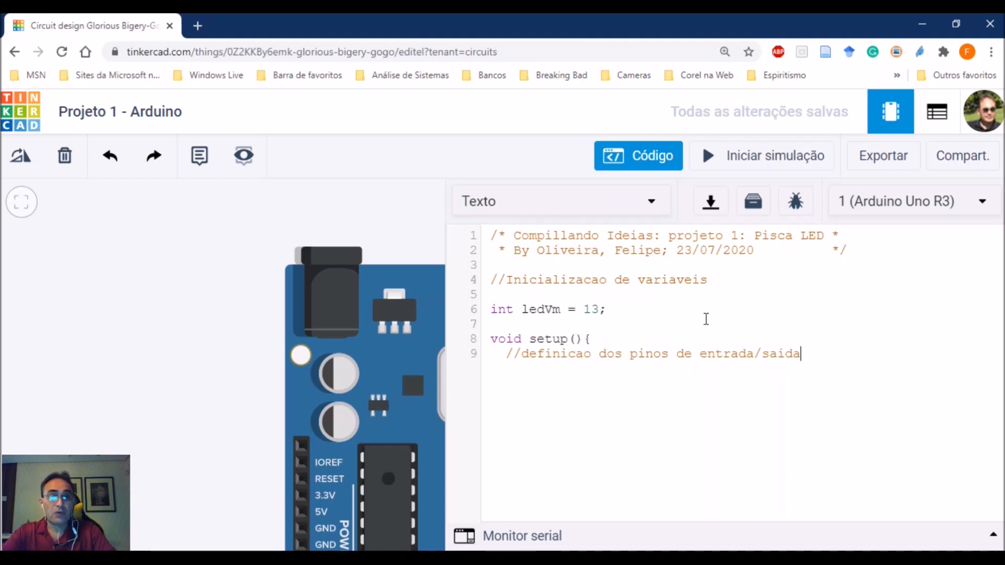
key(Return)
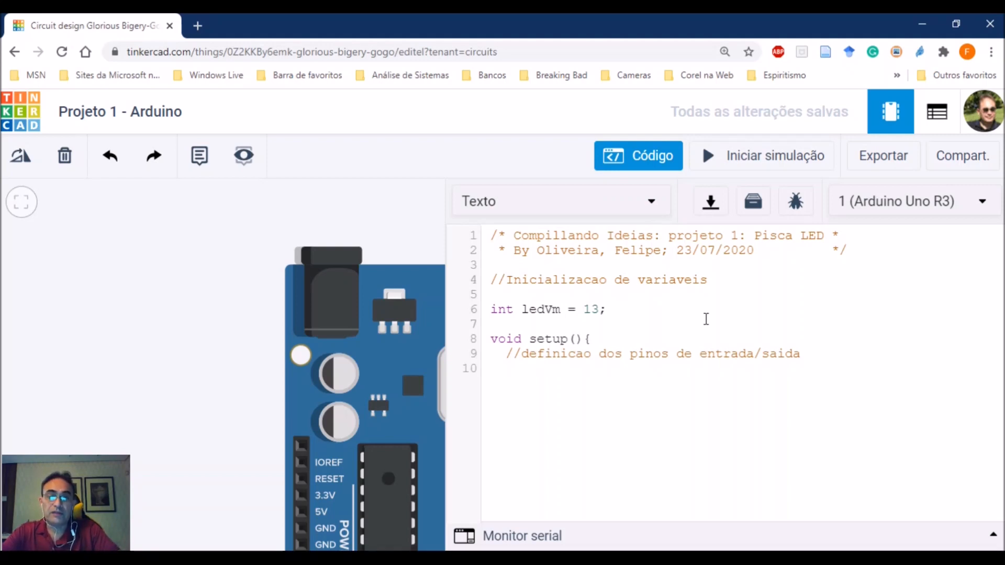
Set the LED pin as an output on line 10 with "pinMode(ledVm, OUTPUT);"
text(pinMode()
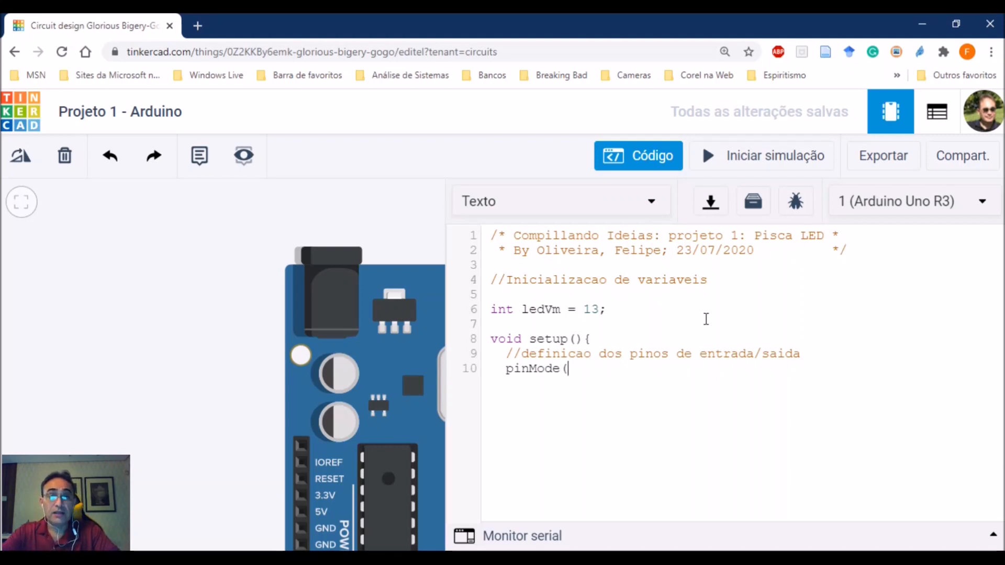
text(l)
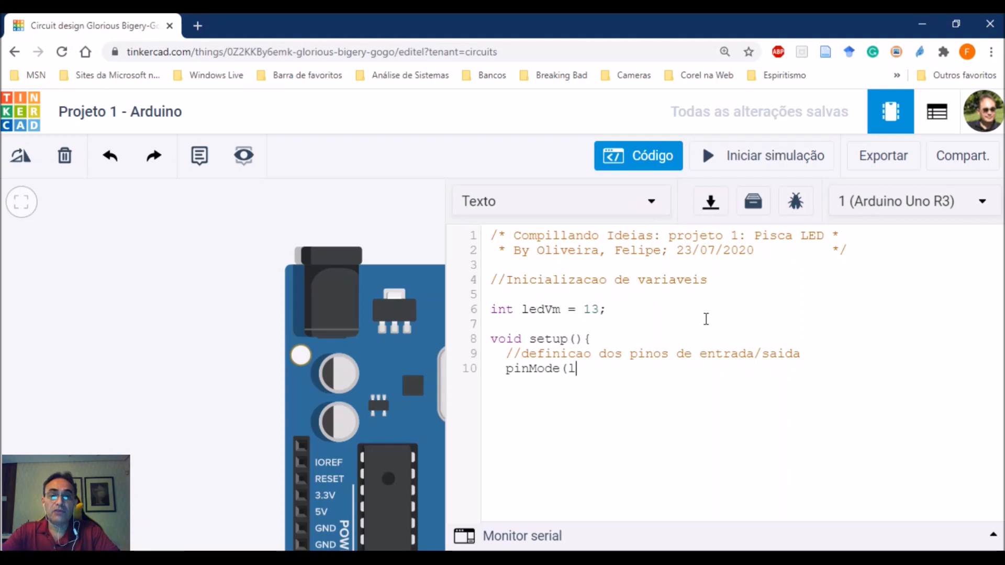
text(edVm, )
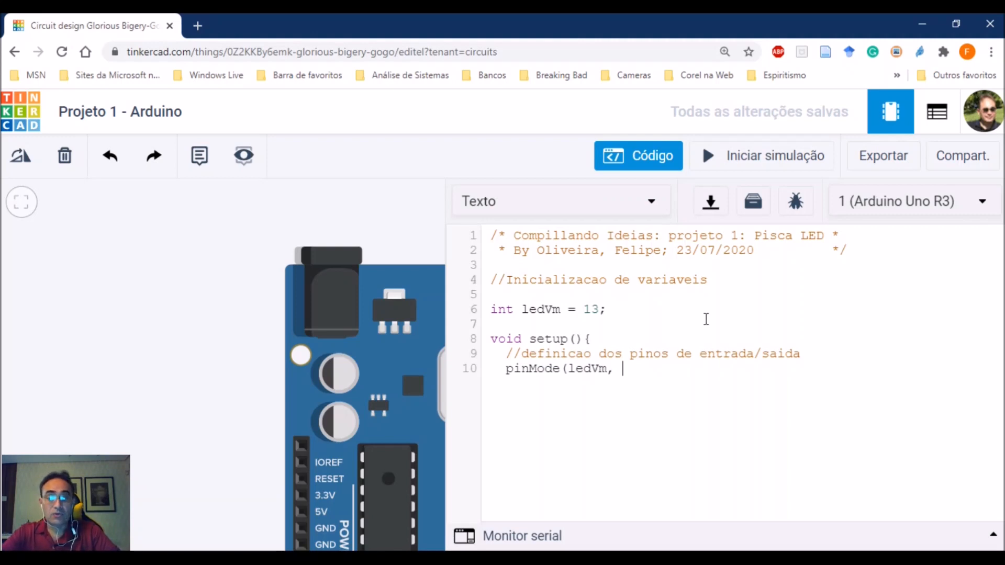
text(OUTP)
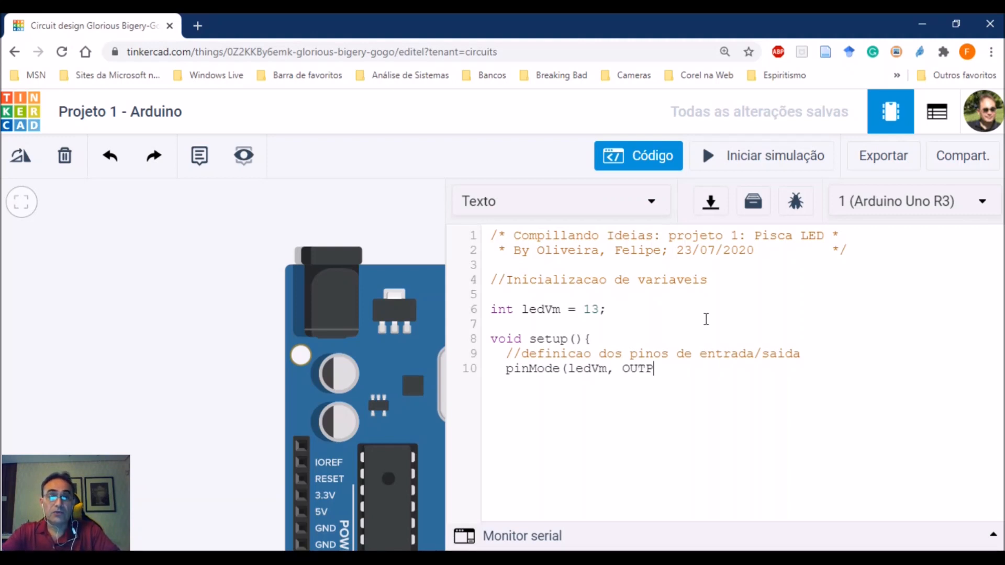
text(UT)
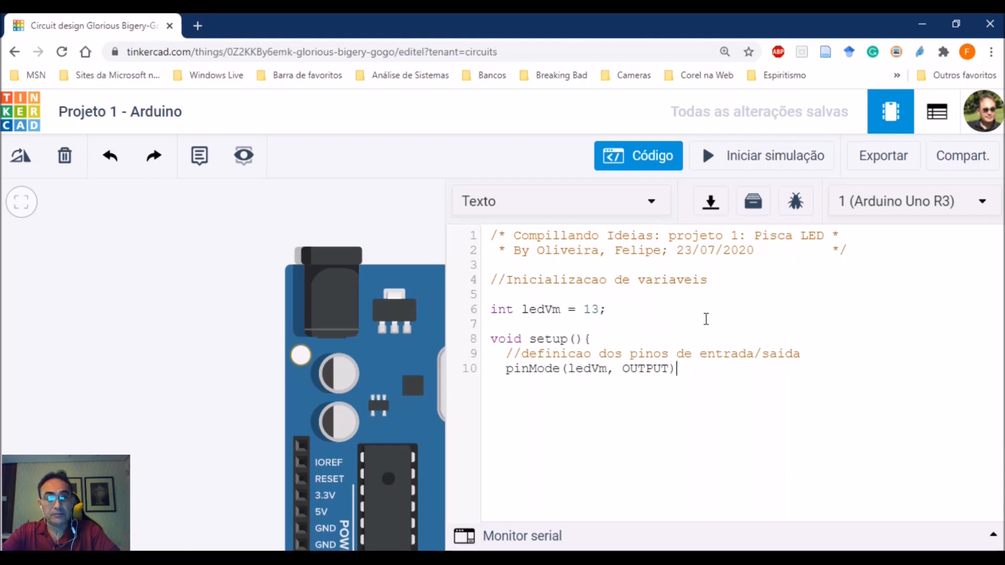
text())
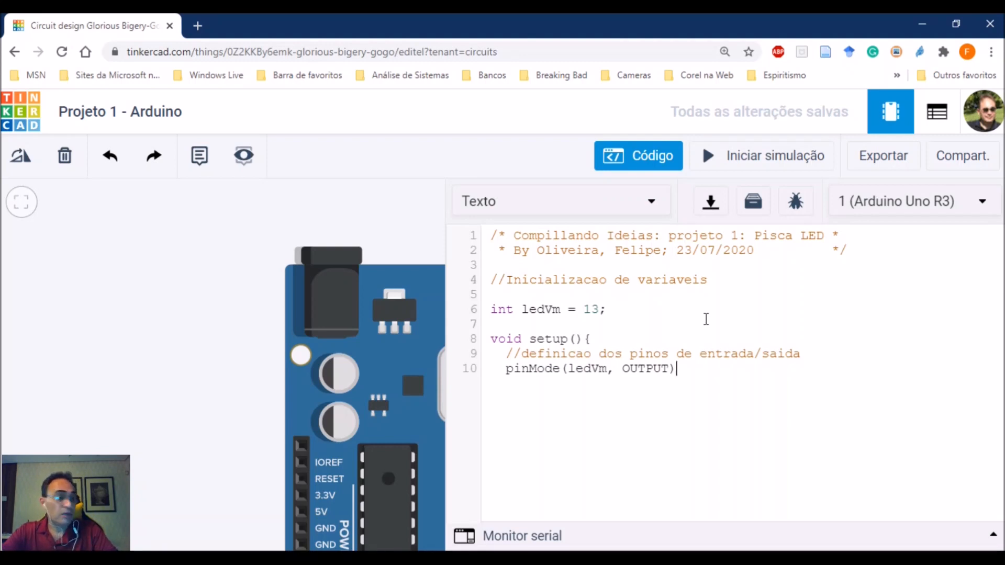
text(;)
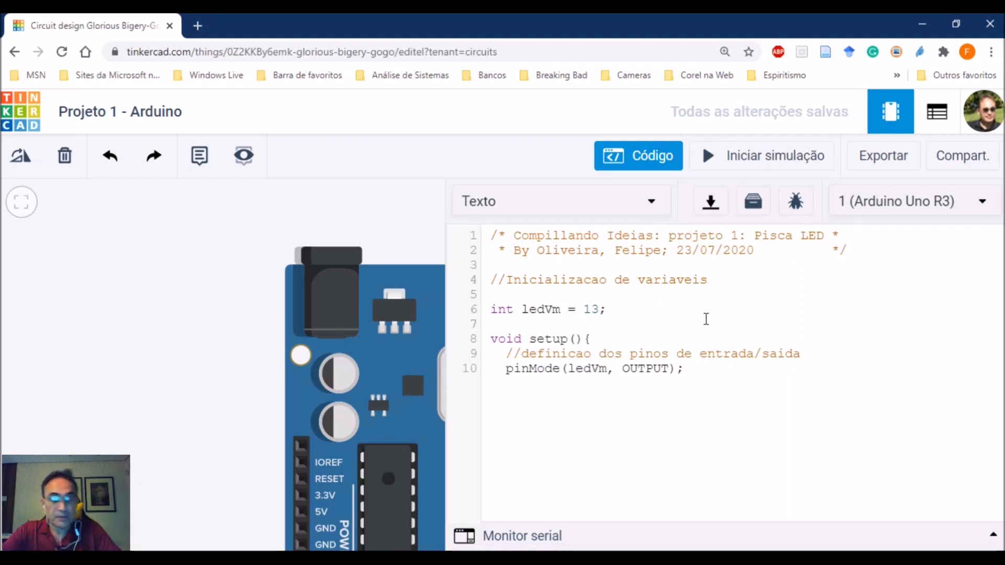
Append the comment "//define o pino e questao como saida" to the pinMode line and start line 11
text(//)
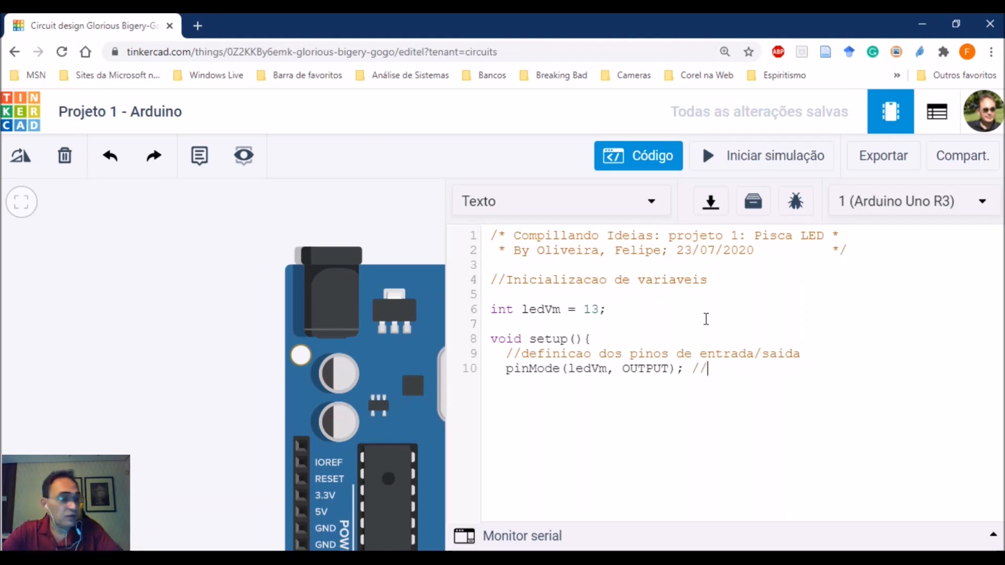
text(def)
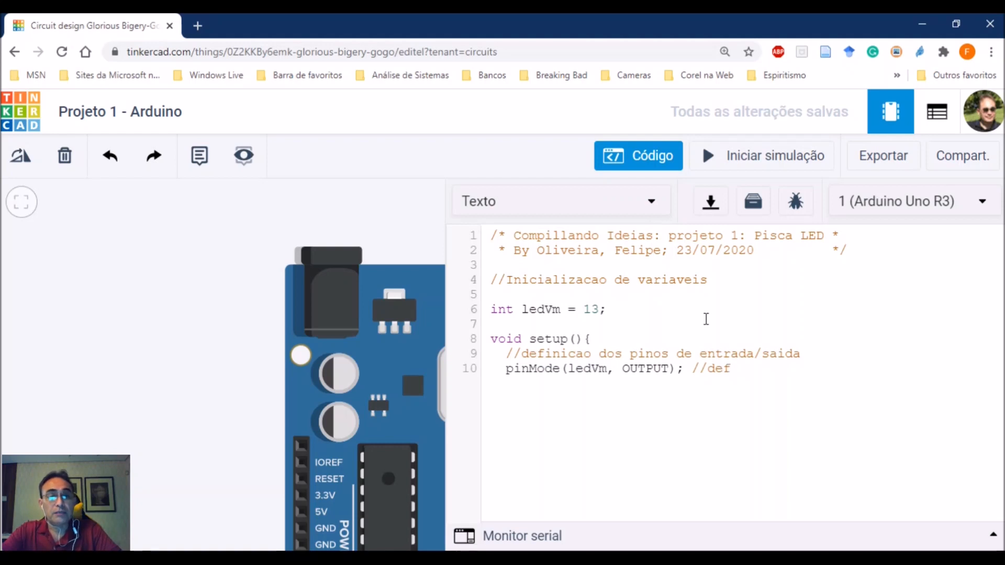
text(ine )
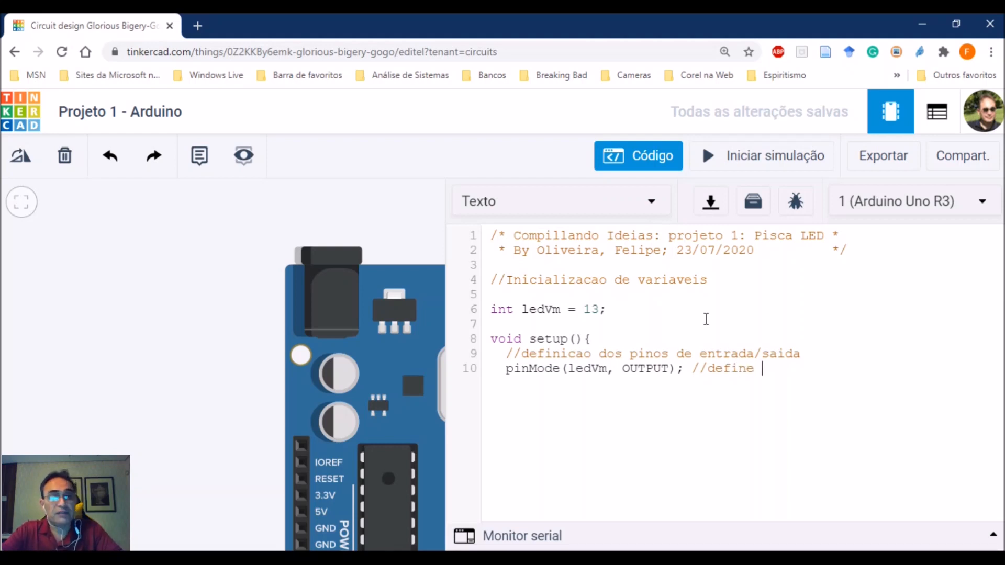
text(o pino )
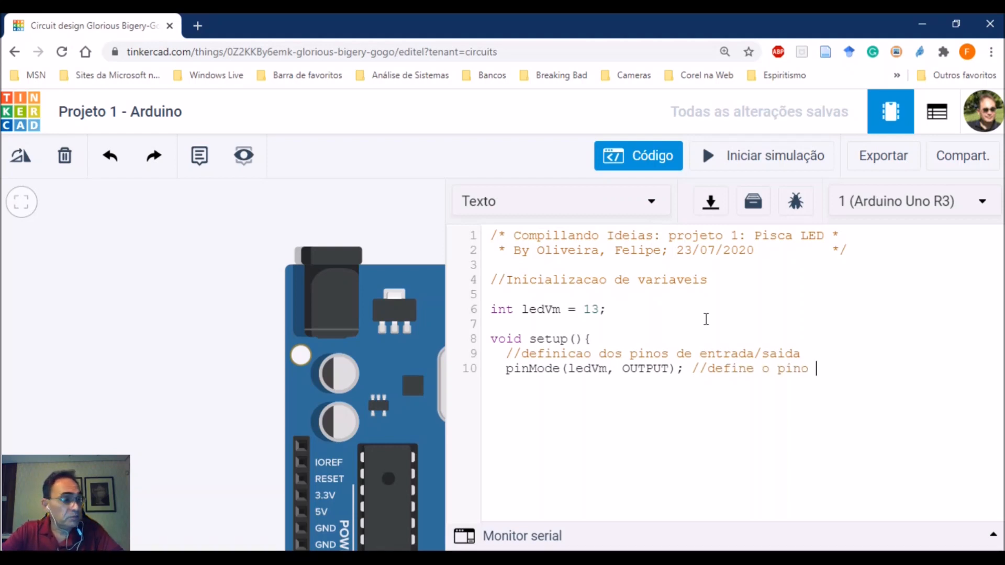
text(e quest)
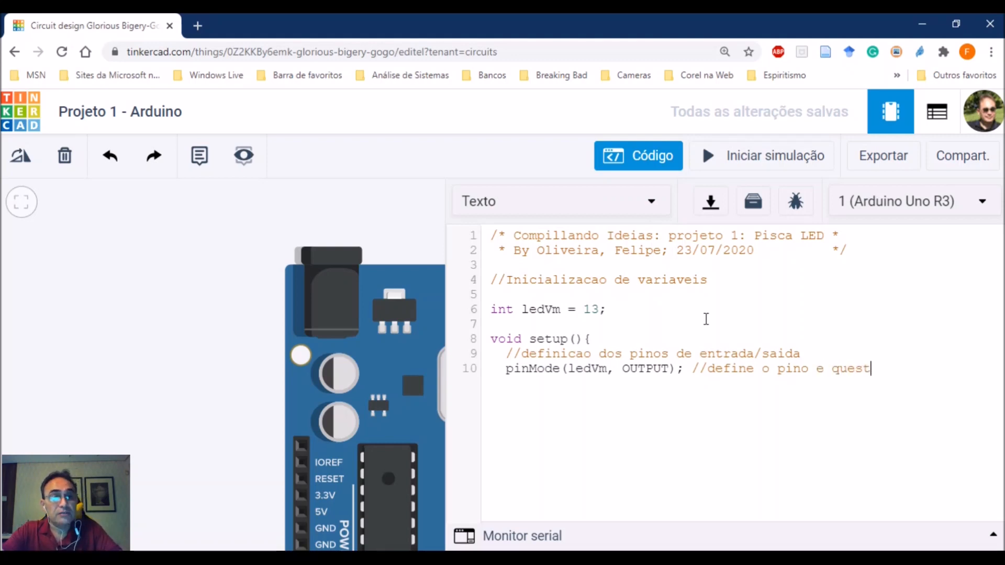
text(ao como saida)
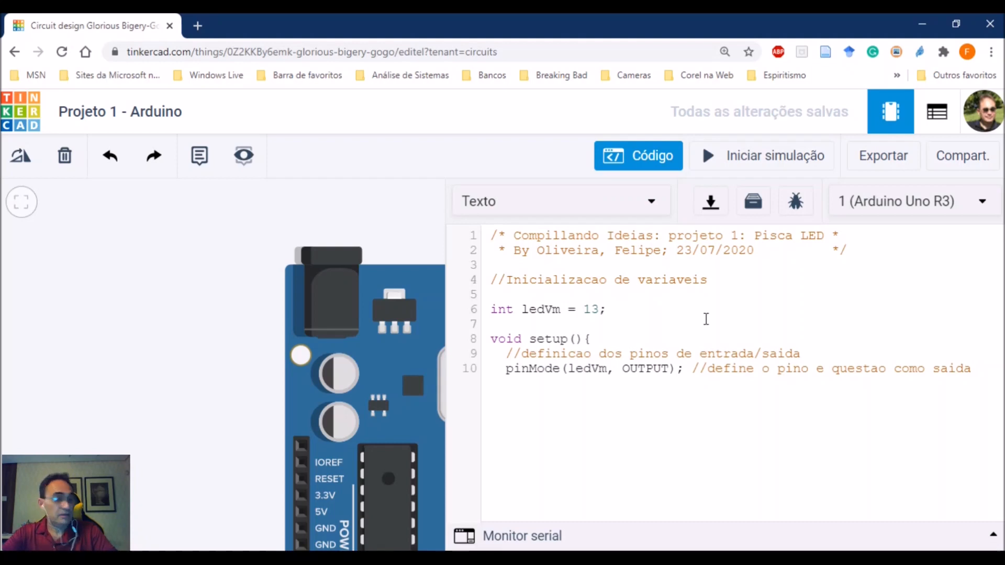
key(Return)
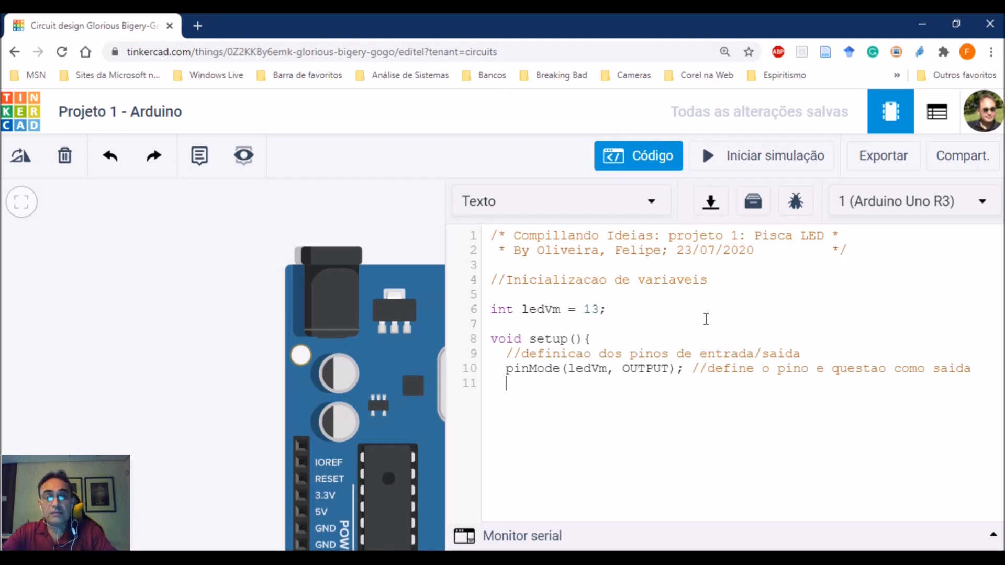
Close the setup function with "}" on line 11 and open the loop function with "void loop(){" on line 13
text(})
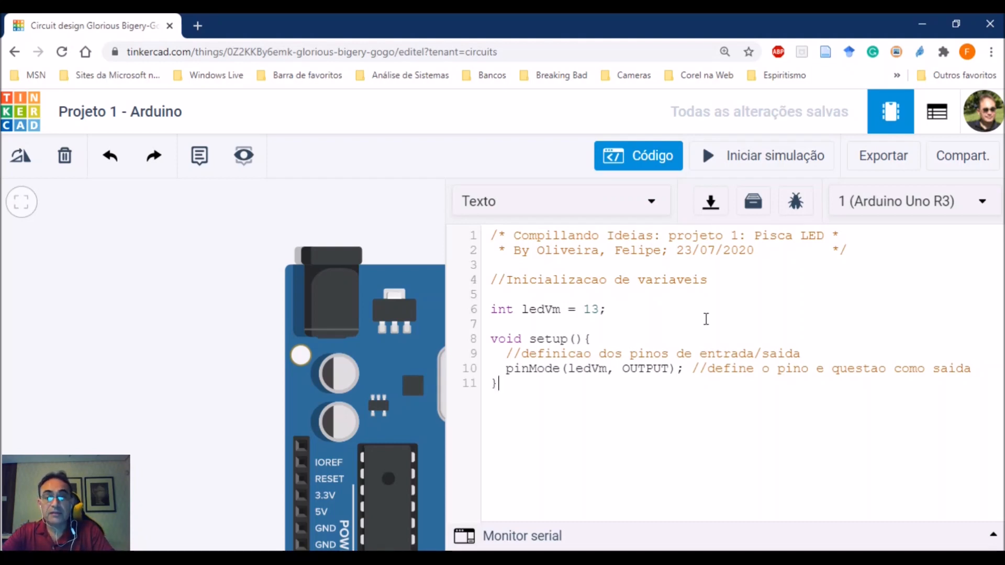
key(Return)
key(Return)
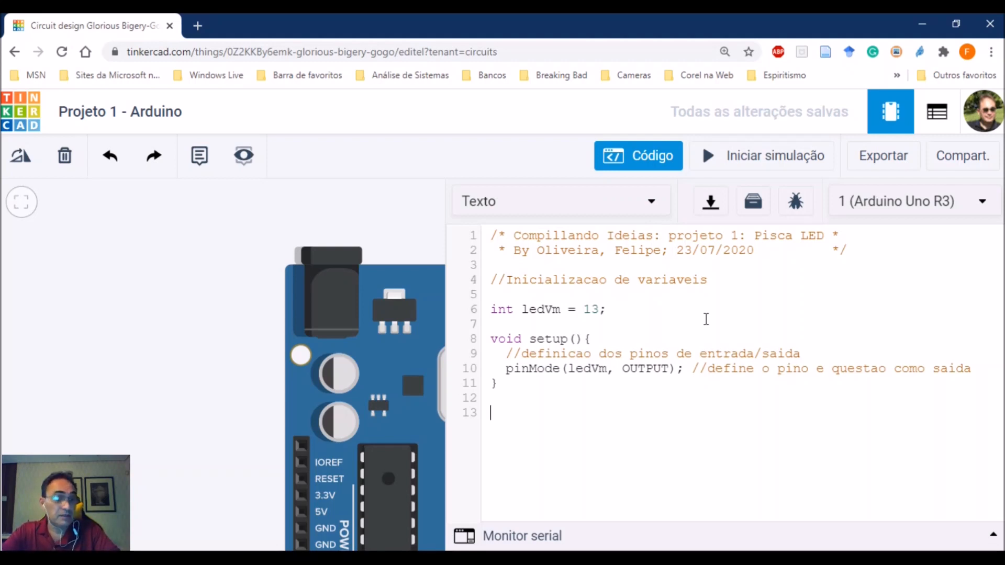
text(void loop)
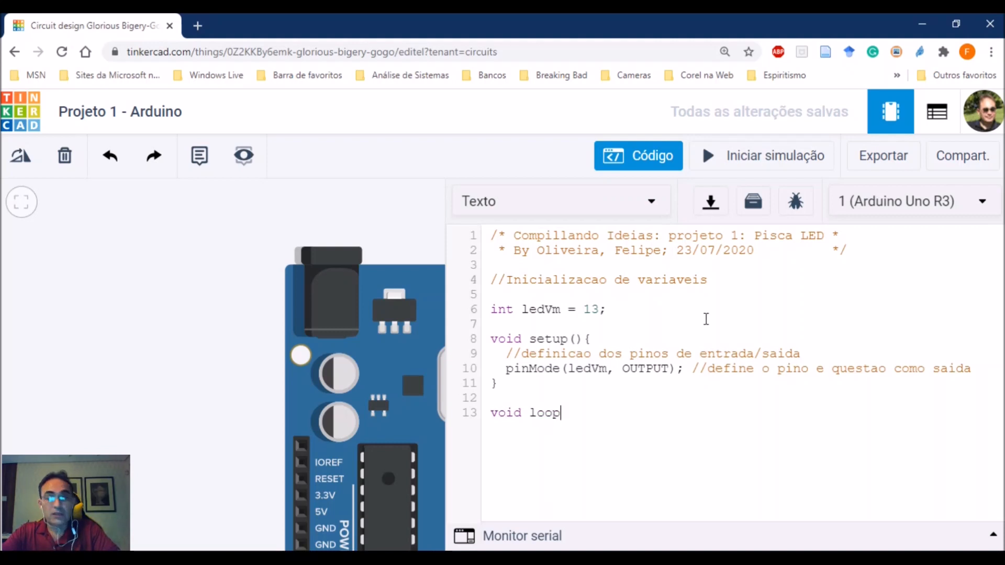
text((){)
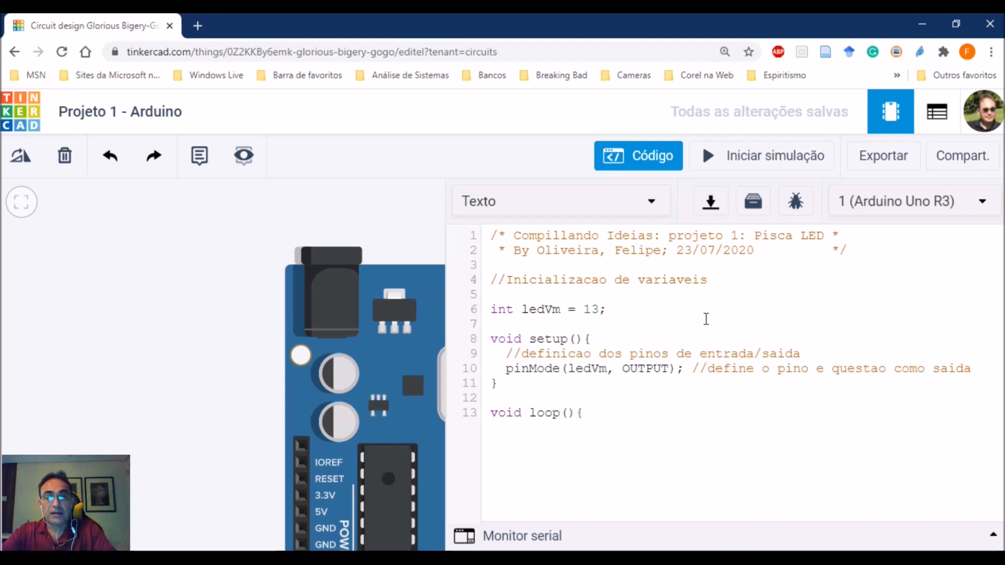
key(Return)
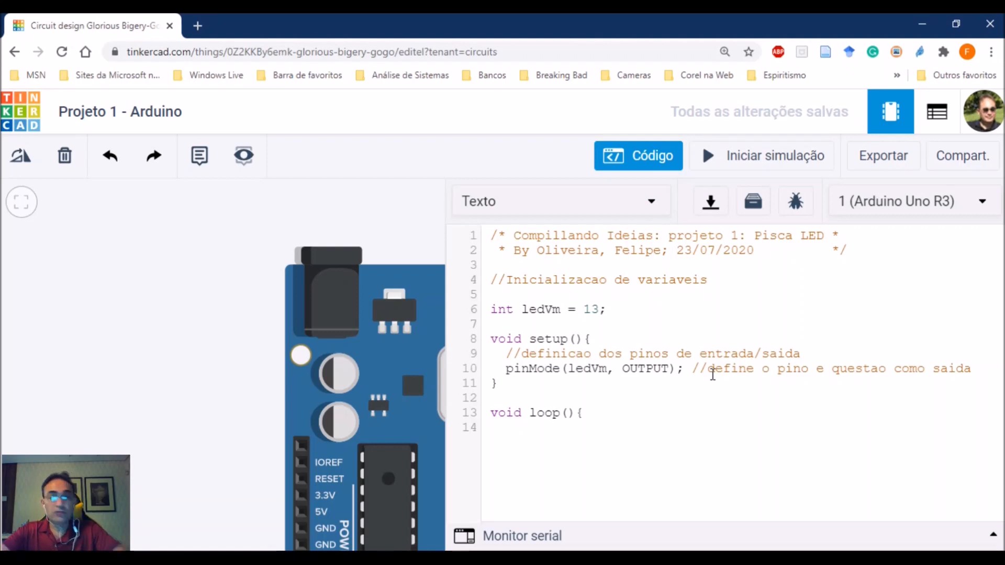
Turn the LED on inside the loop function with "digitalWrite(ledVm, HIGH);" on line 14
text(d)
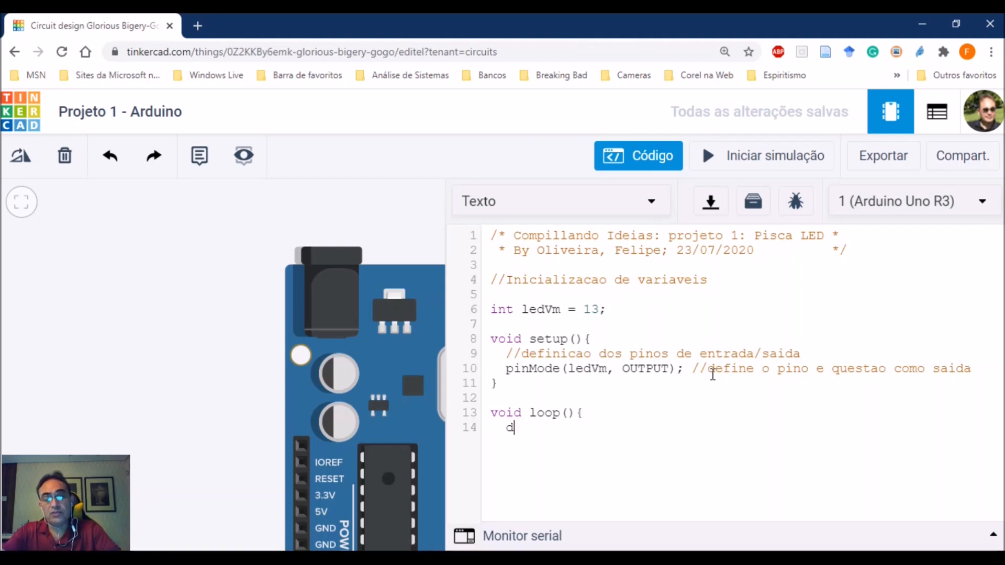
text(igita)
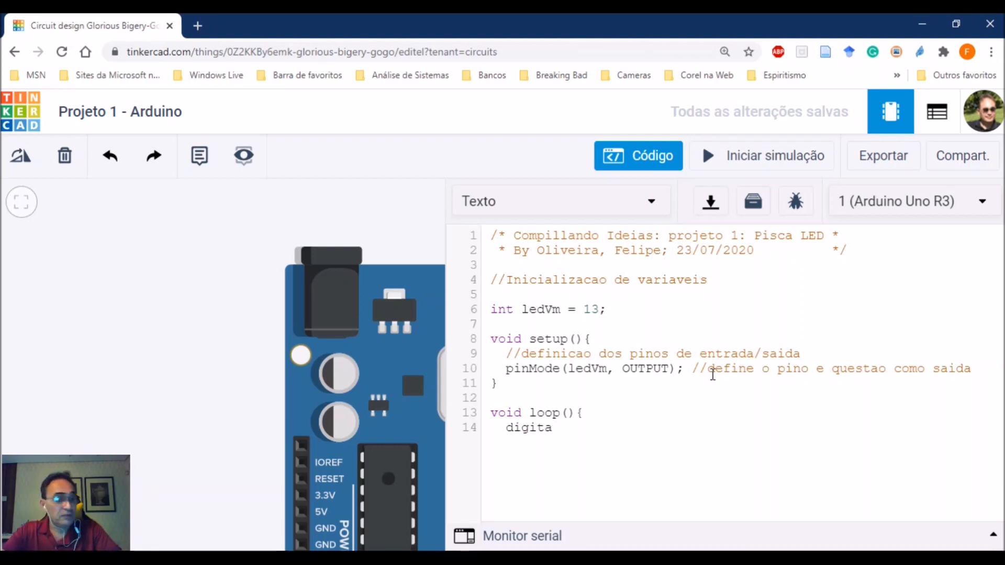
text(lWri)
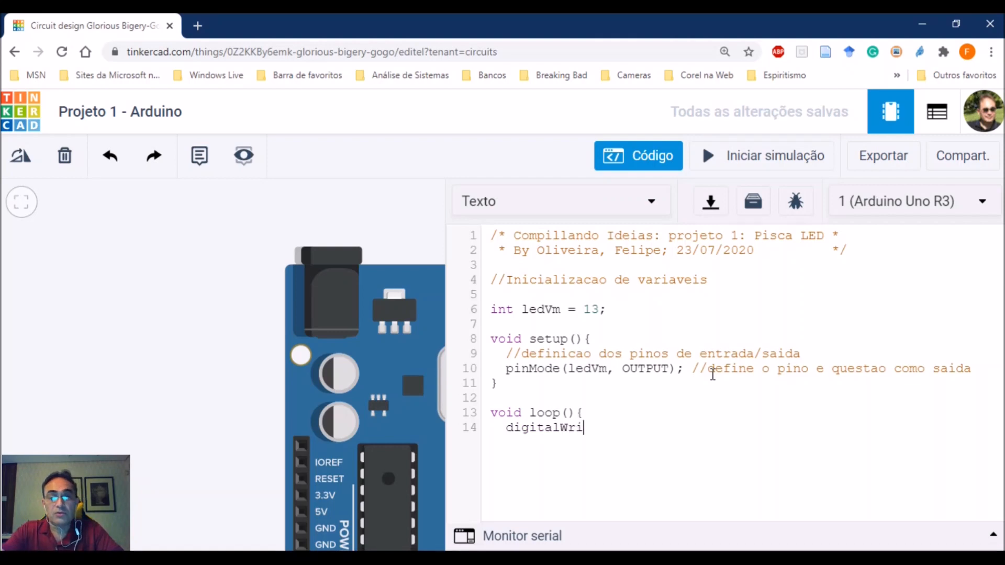
text(te()
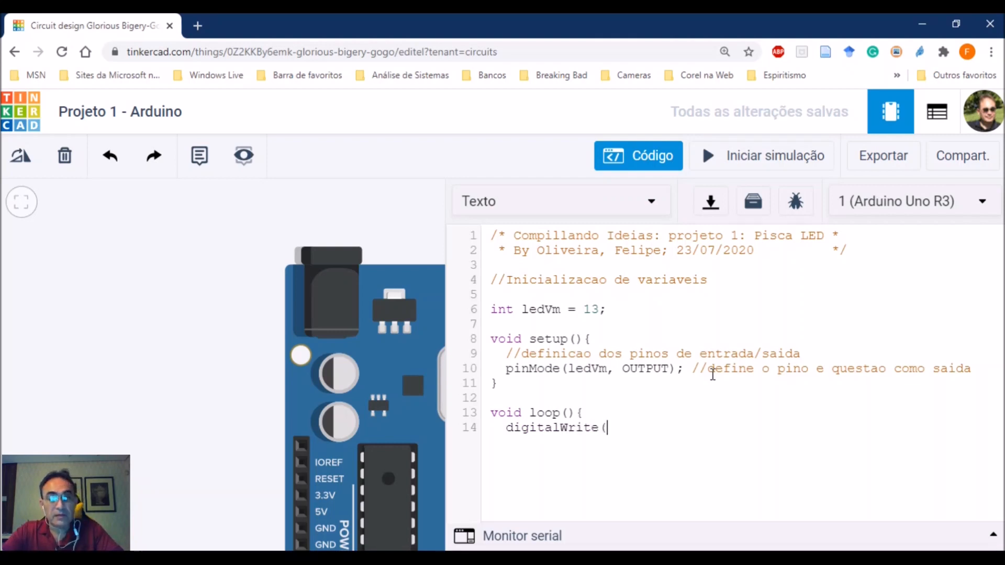
text(ledVm)
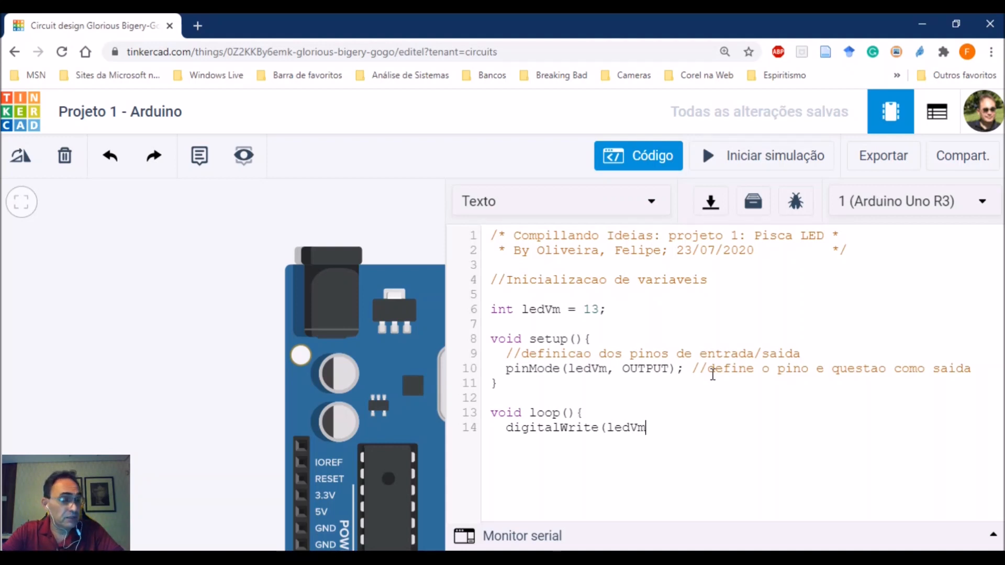
text(,)
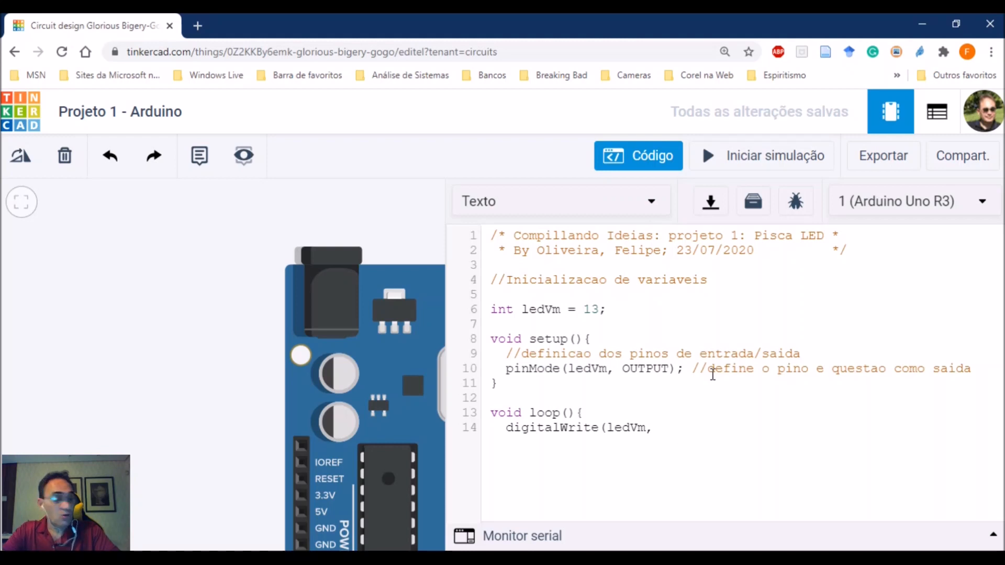
text(HIGH)
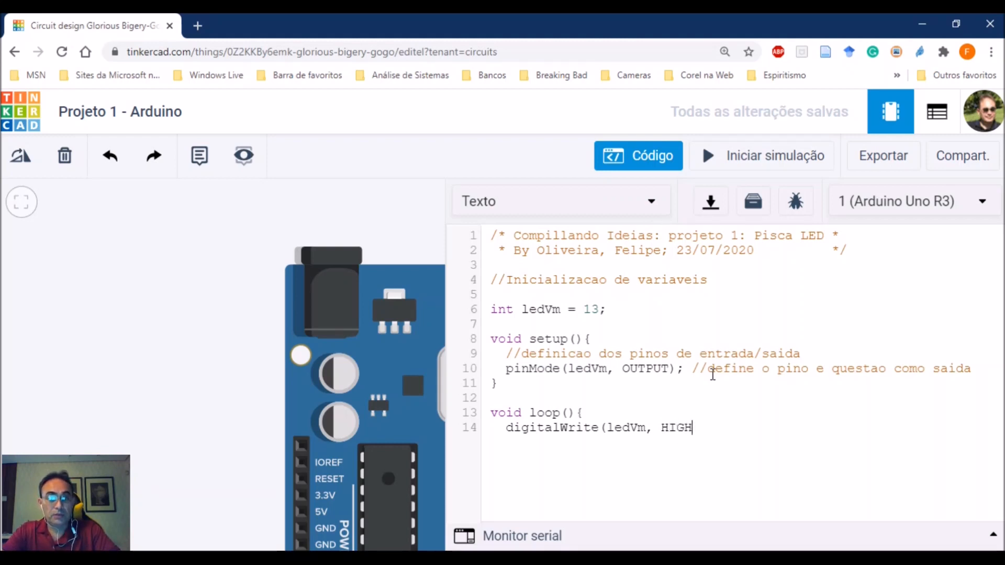
text();)
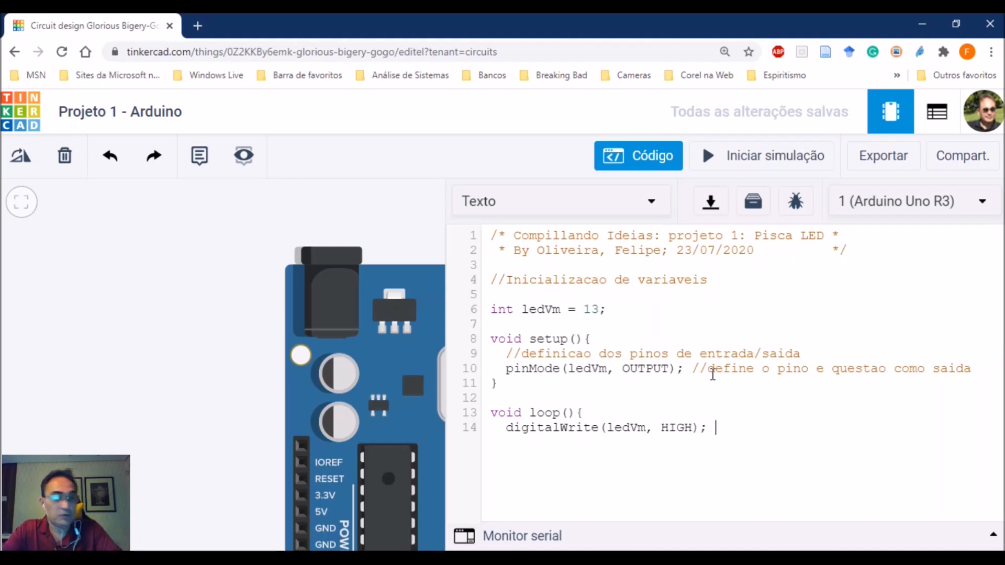
Append the comment "//acende o LED" to the digitalWrite line and start line 15
text(//)
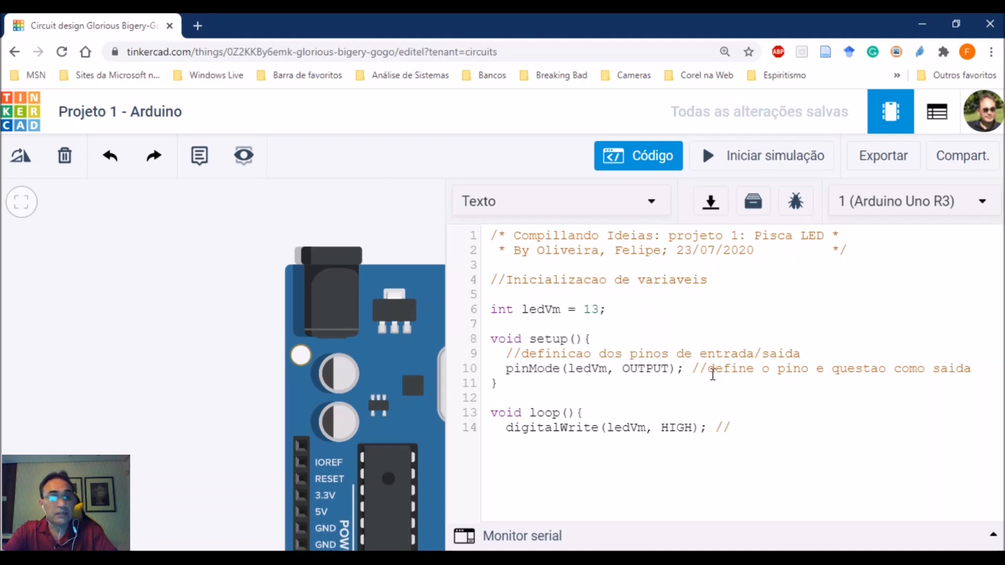
text(acend)
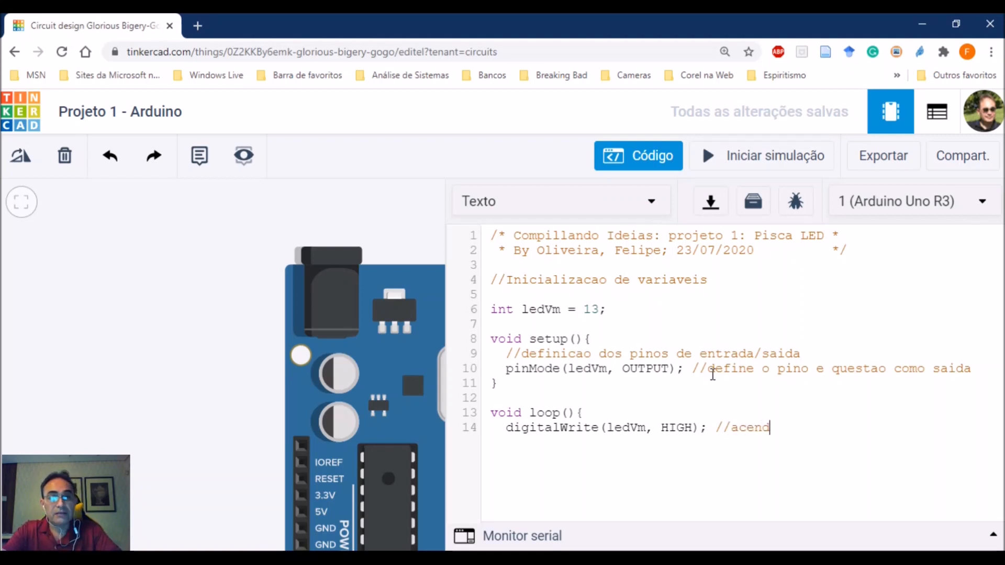
text(e o LED)
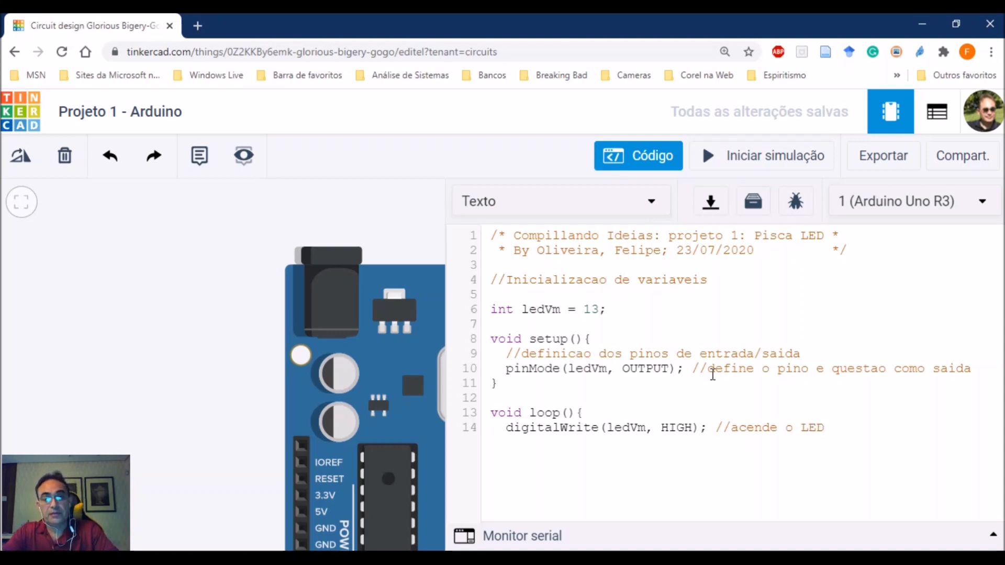
key(Return)
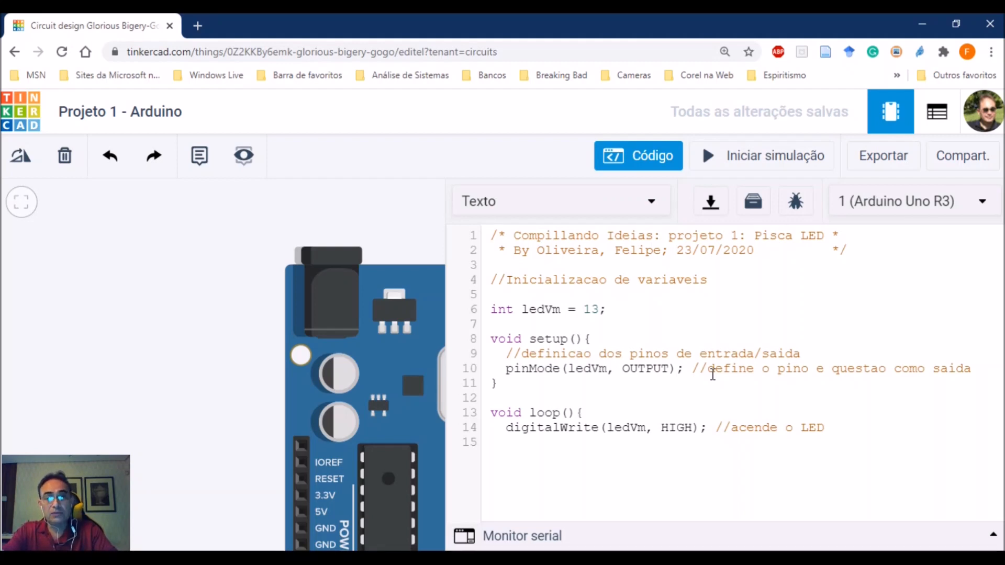
Add a one-second pause on line 15 with "delay(1000);"
text(del)
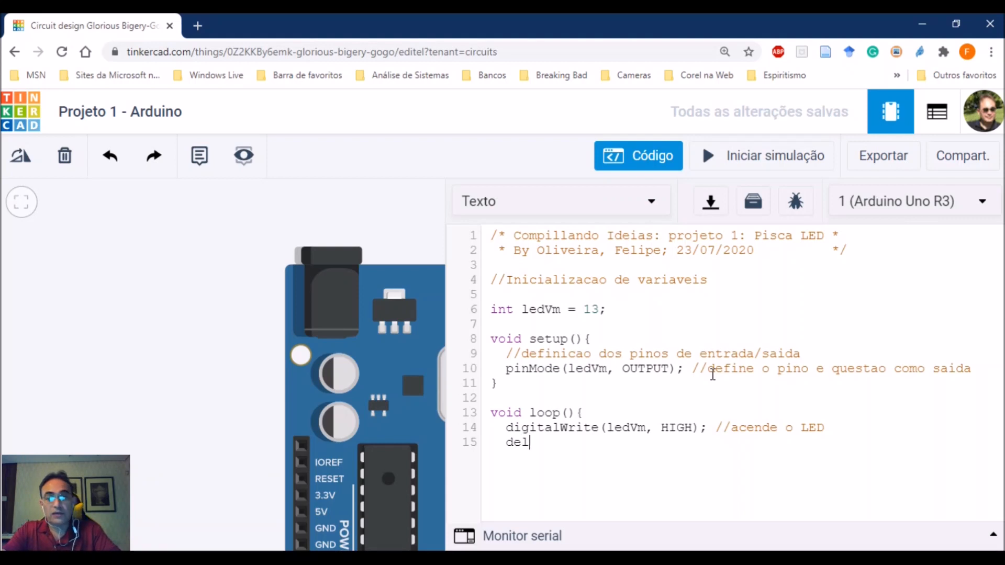
text(ay()
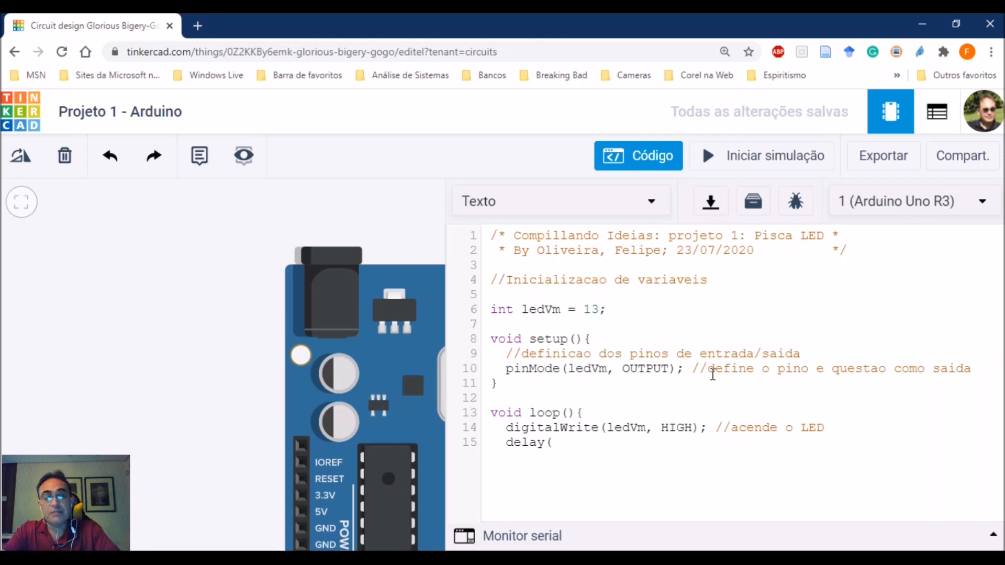
text(1)
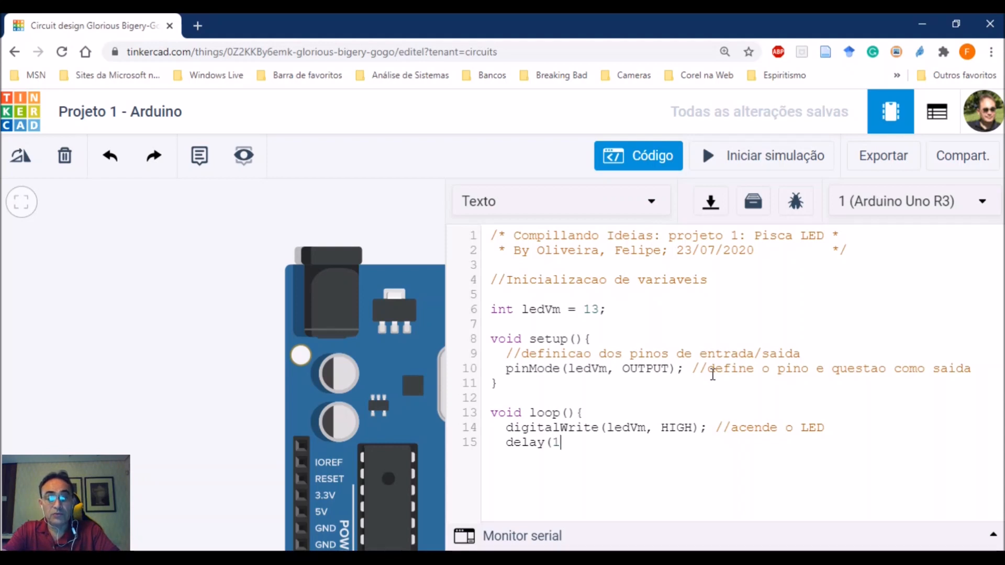
text(000))
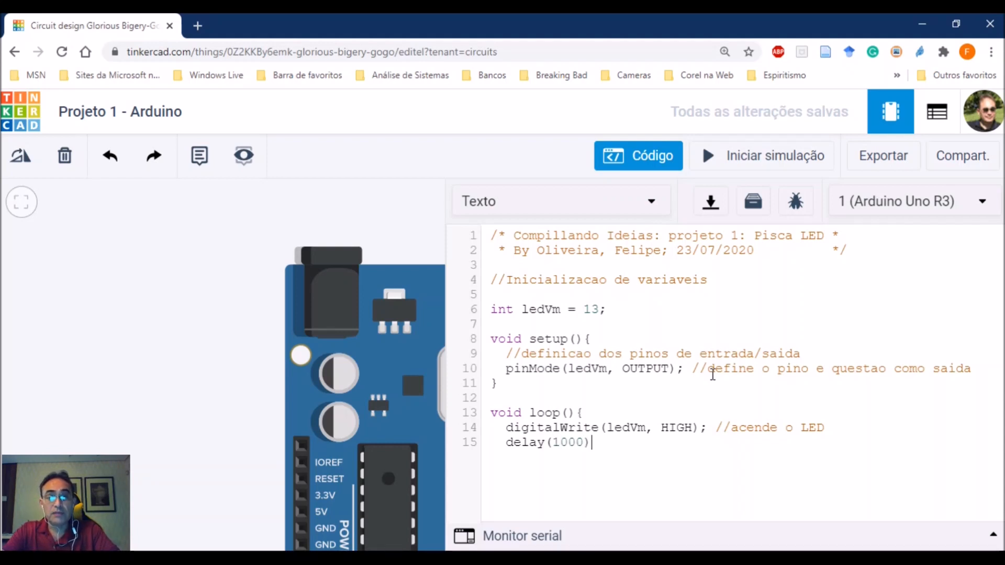
text(;)
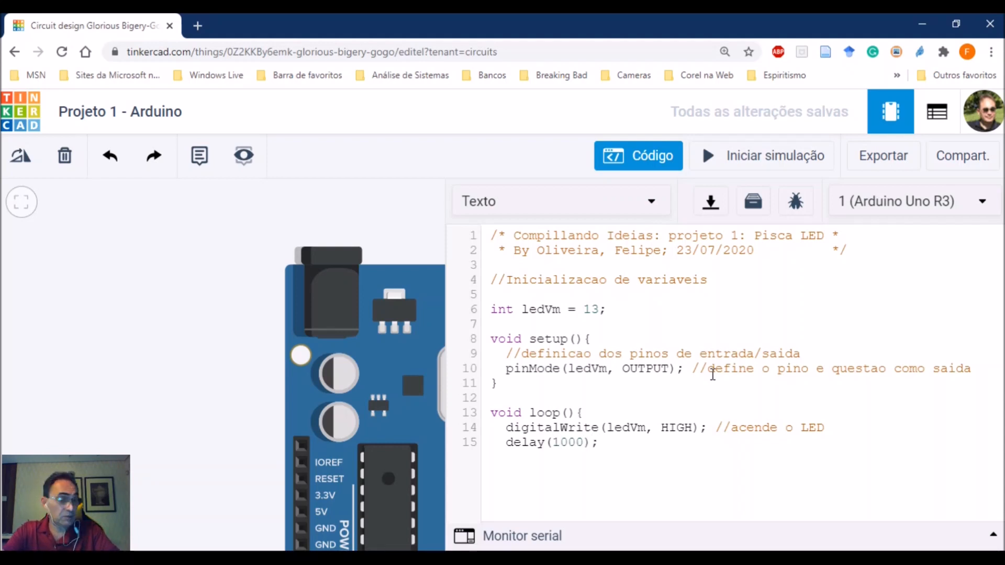
Append the comment "//pausa a execucao do programa por 1s" to the delay line
text( //pa)
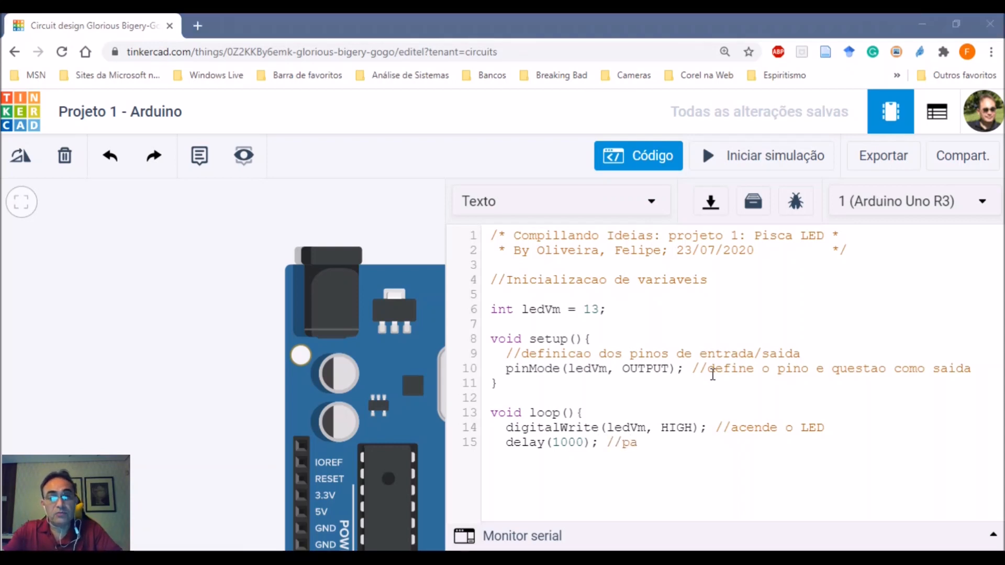
click(655, 453)
text(usa)
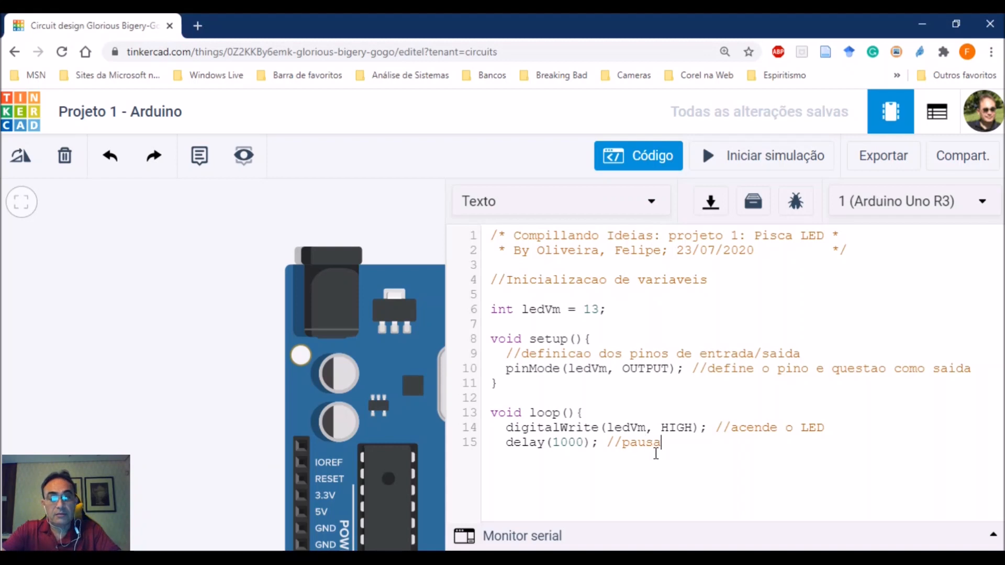
text( a )
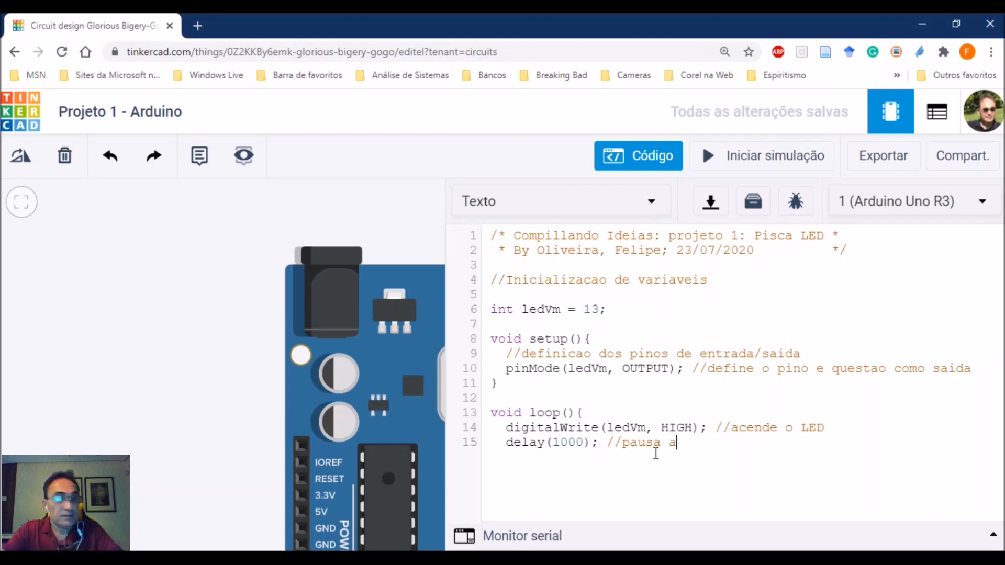
text(execucao )
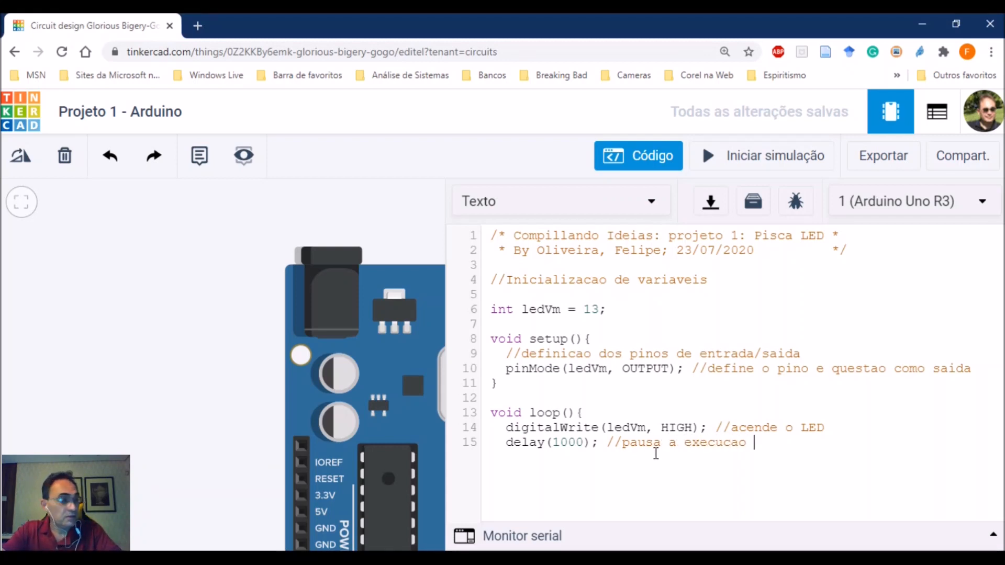
text(do programa )
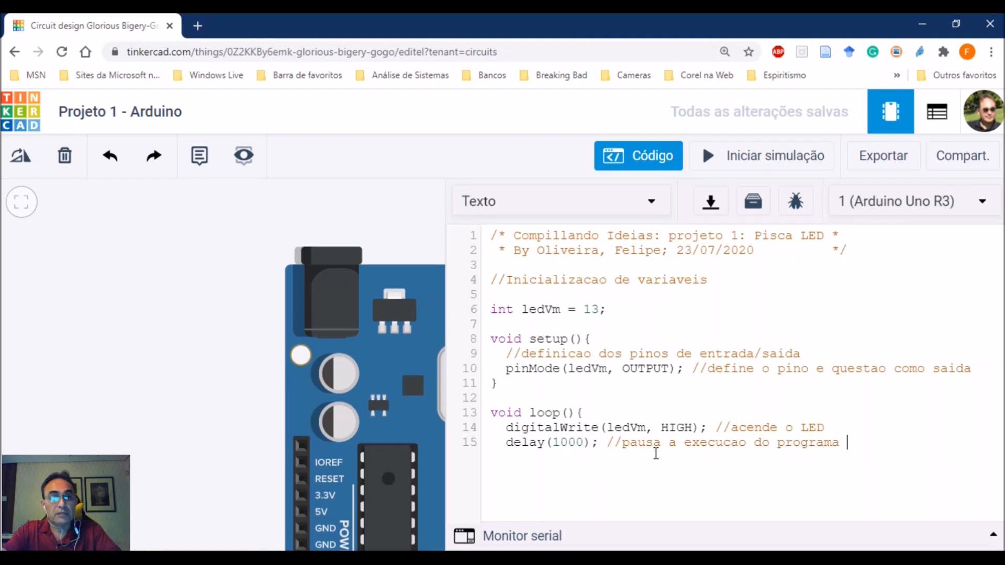
text(por 1s)
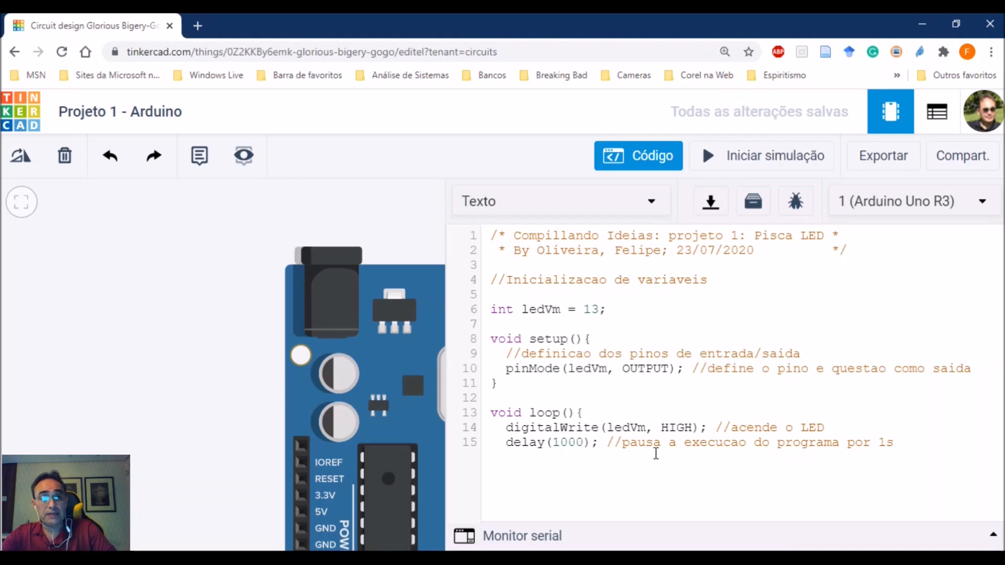
Copy the digitalWrite statement with its comment from line 14 and paste it on a new line 16 below the delay
key(shift+Left)
key(shift+Left)
key(shift+Left)
key(shift+Left)
key(shift+Left)
key(shift+Left)
key(shift+Left)
key(shift+Left)
key(shift+Left)
key(shift+Left)
key(shift+Left)
key(shift+Left)
key(shift+Left)
key(shift+Left)
key(shift+Left)
key(shift+Left)
key(shift+Left)
key(shift+Left)
key(shift+Left)
key(shift+Left)
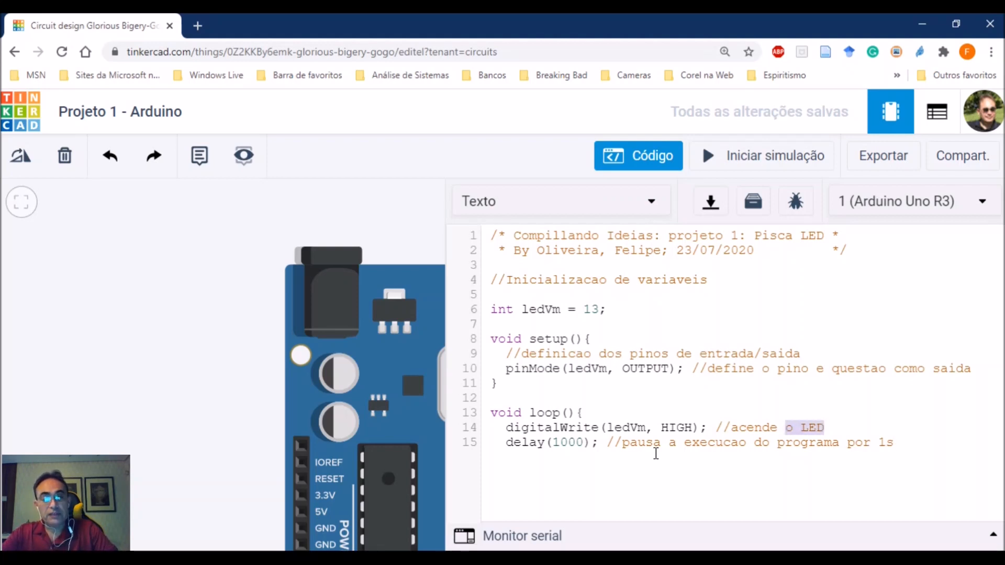
key(shift+Left)
key(shift+Left)
key(shift+Left)
key(shift+Left)
key(shift+Left)
key(shift+Left)
key(shift+Left)
key(shift+Left)
key(shift+Left)
key(shift+Left)
key(shift+Left)
key(shift+Left)
key(shift+Left)
key(shift+Left)
key(shift+Left)
key(shift+Left)
key(ctrl+c)
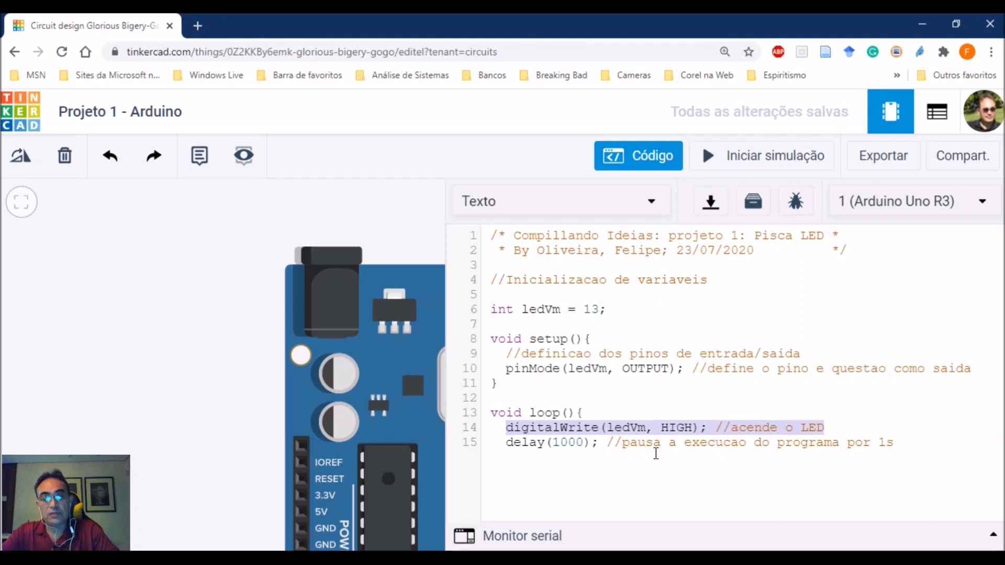
key(End)
key(Down)
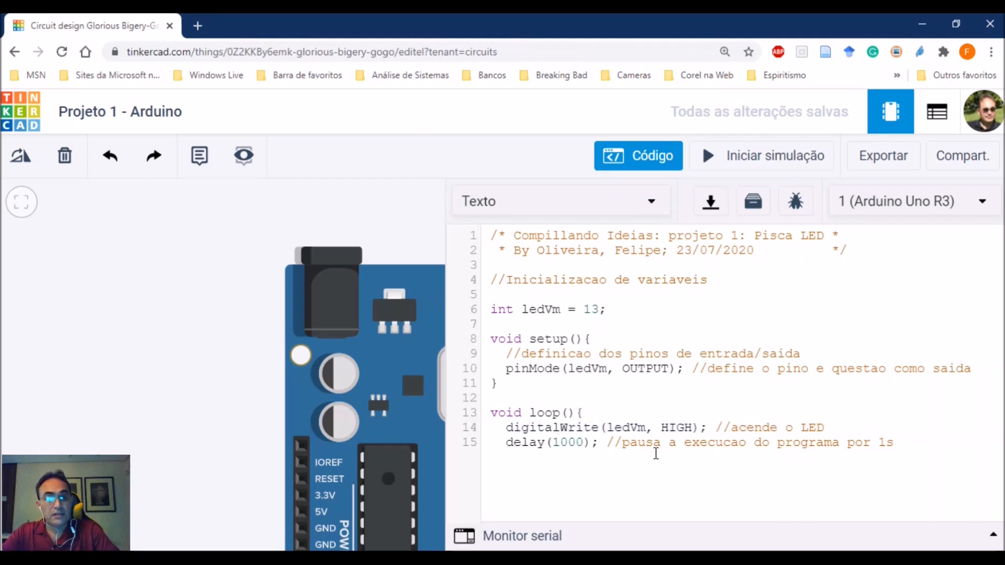
key(Return)
key(ctrl+v)
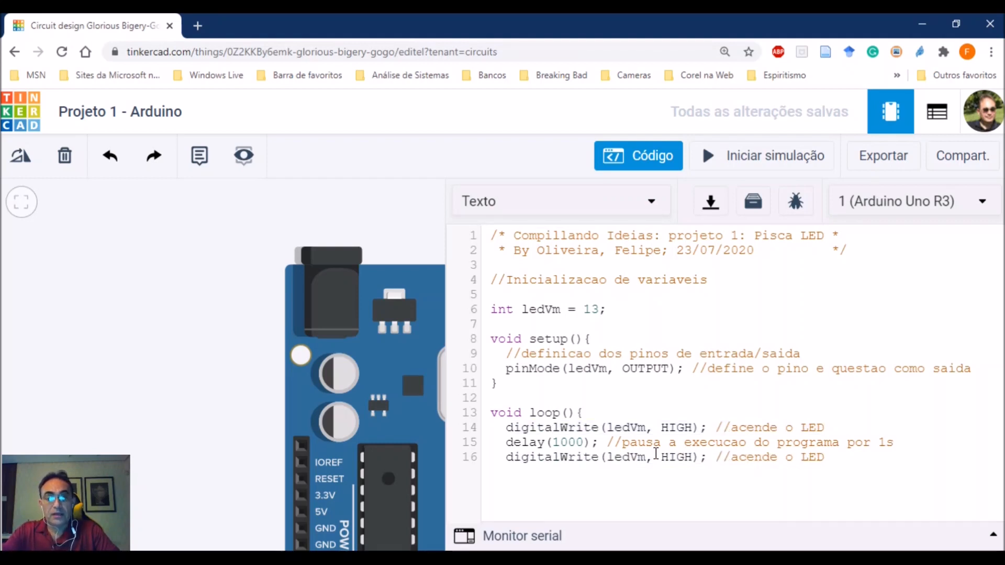
Replace HIGH with LOW in the digitalWrite statement on line 16
key(Left)
key(Left)
key(Left)
key(Left)
key(Left)
key(Left)
key(Left)
key(Left)
key(Left)
key(Left)
key(Left)
key(Left)
key(Left)
key(Left)
key(Left)
key(Left)
key(Left)
key(Left)
key(Left)
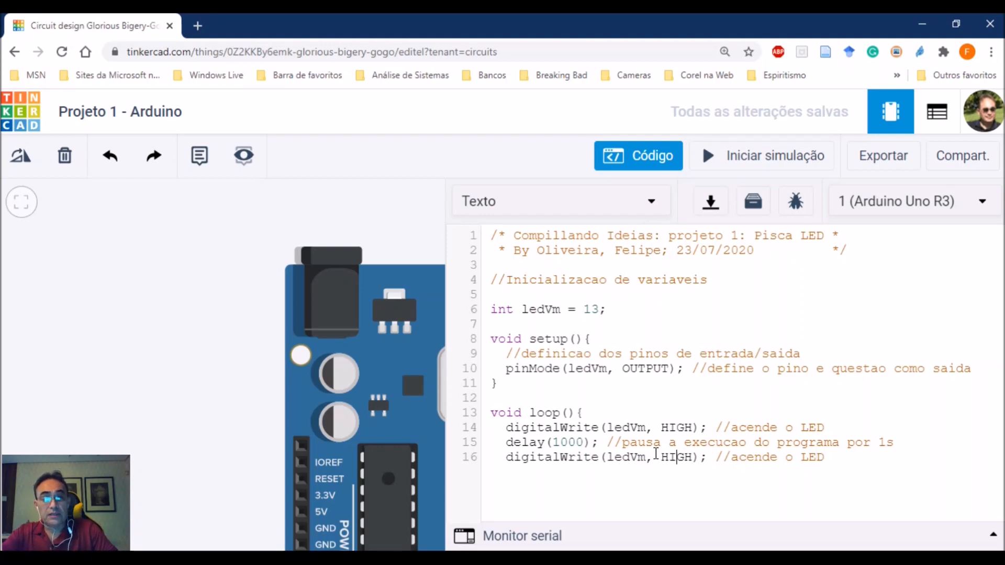
key(Right)
key(Right)
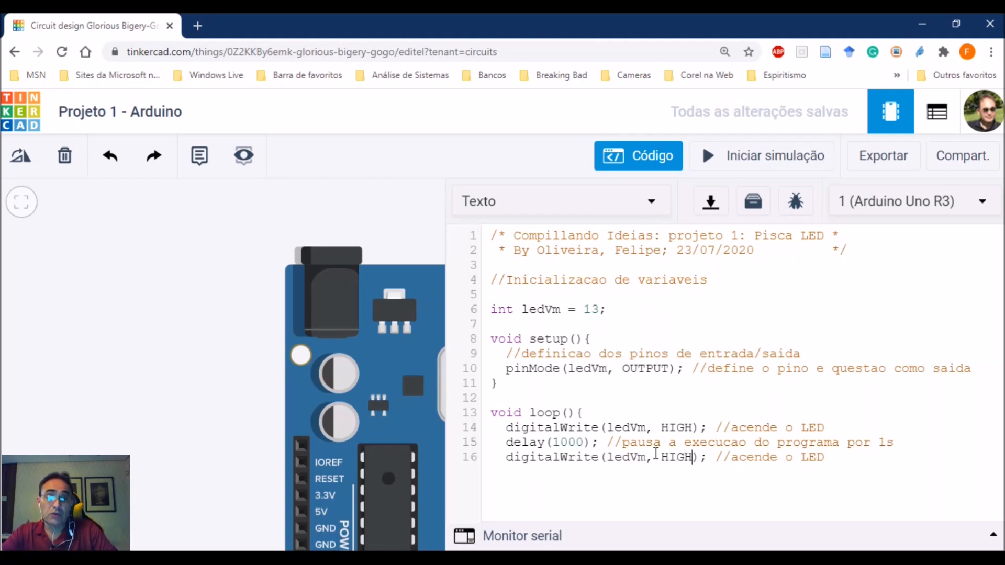
key(BackSpace)
key(BackSpace)
key(BackSpace)
key(BackSpace)
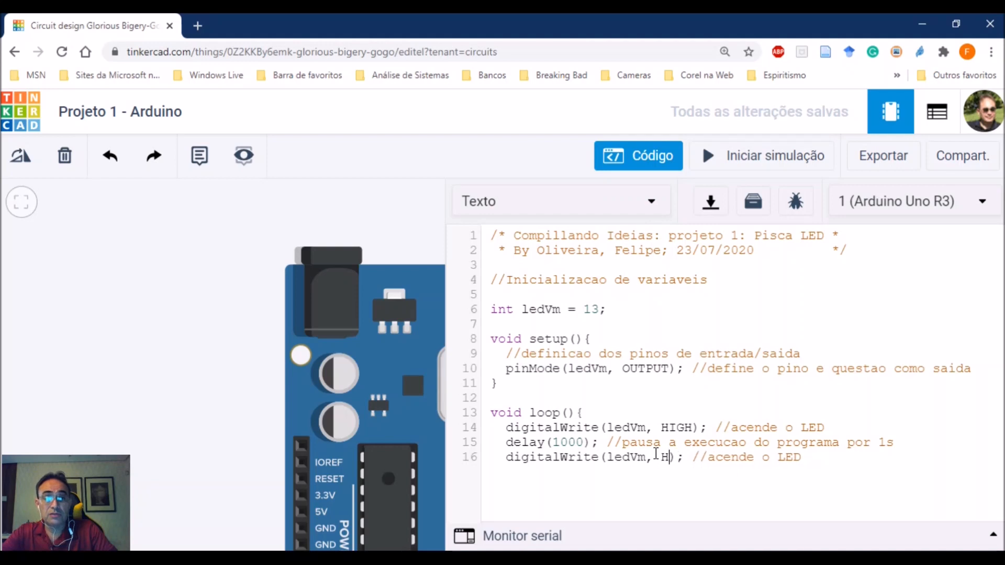
text(LOW)
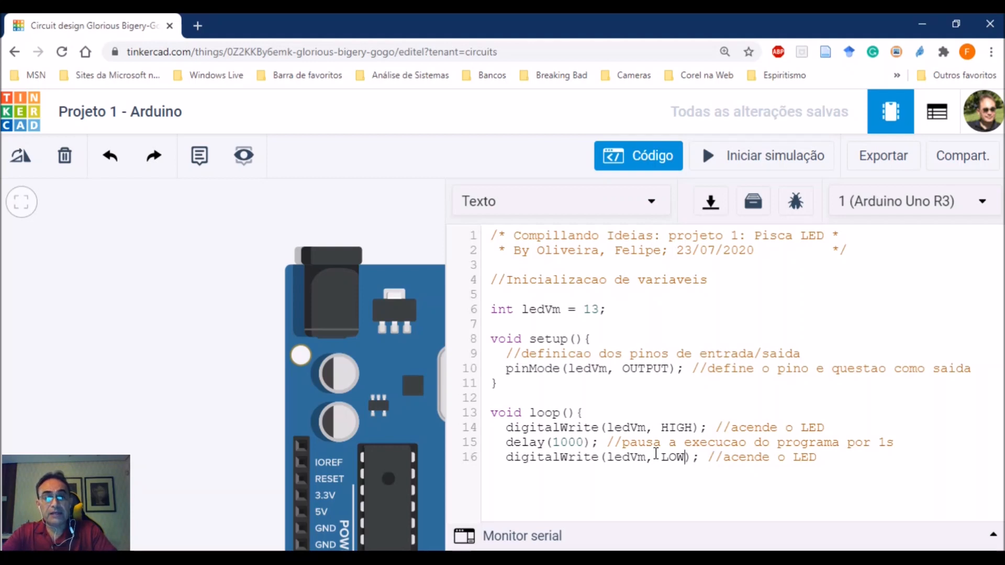
Copy the delay(1000) statement with its comment from line 15 and paste it on a new line 17
key(Right)
key(Right)
key(Right)
key(Right)
key(Right)
key(Right)
key(Right)
key(Right)
key(Right)
key(Right)
key(Right)
key(Right)
key(Right)
key(Right)
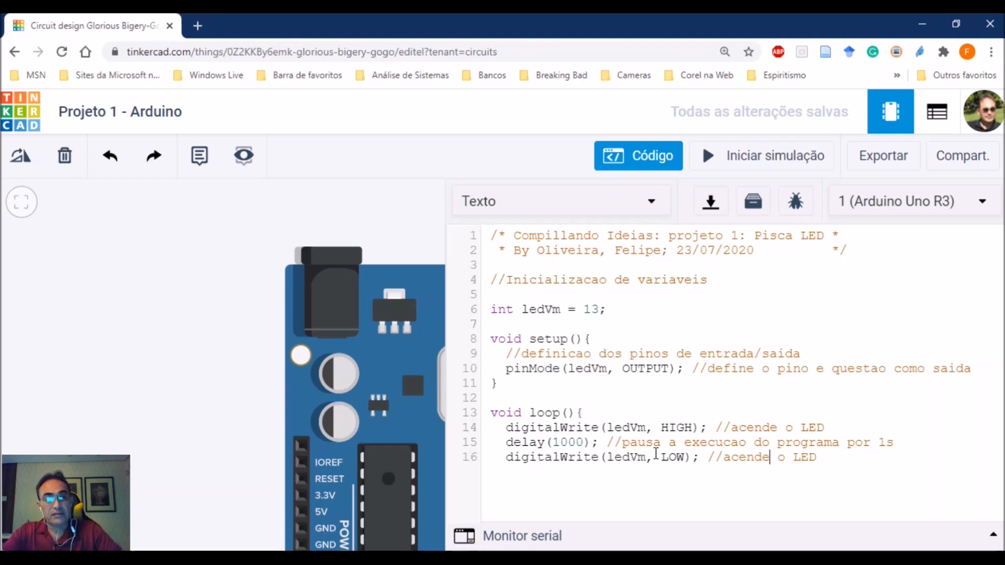
key(Right)
key(Right)
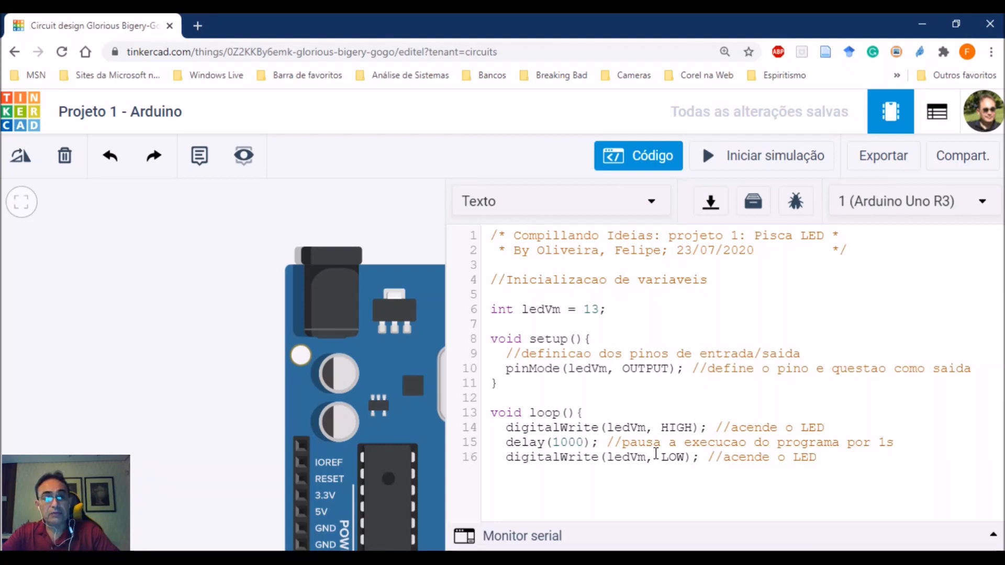
key(Up)
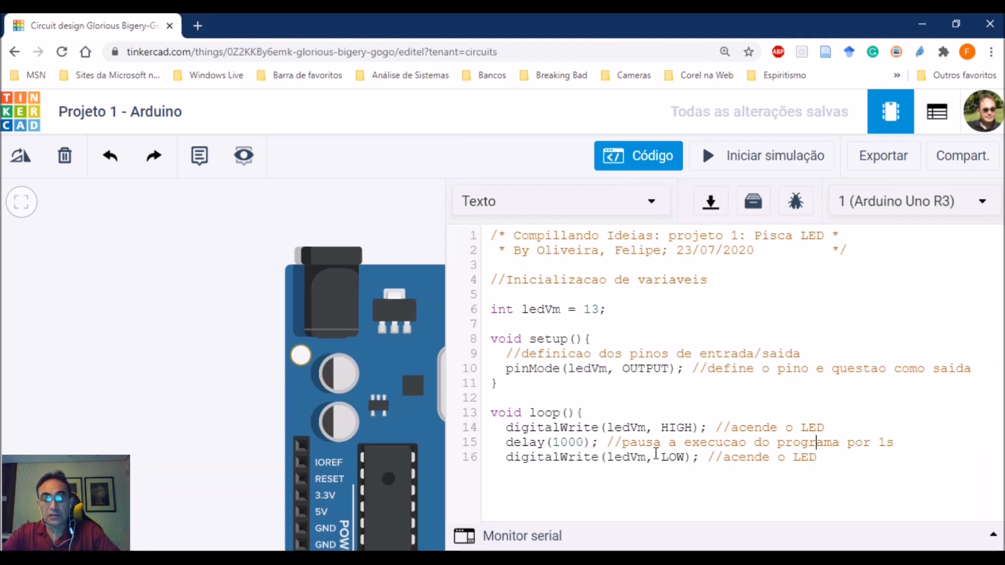
key(Home)
key(shift+End)
key(ctrl+c)
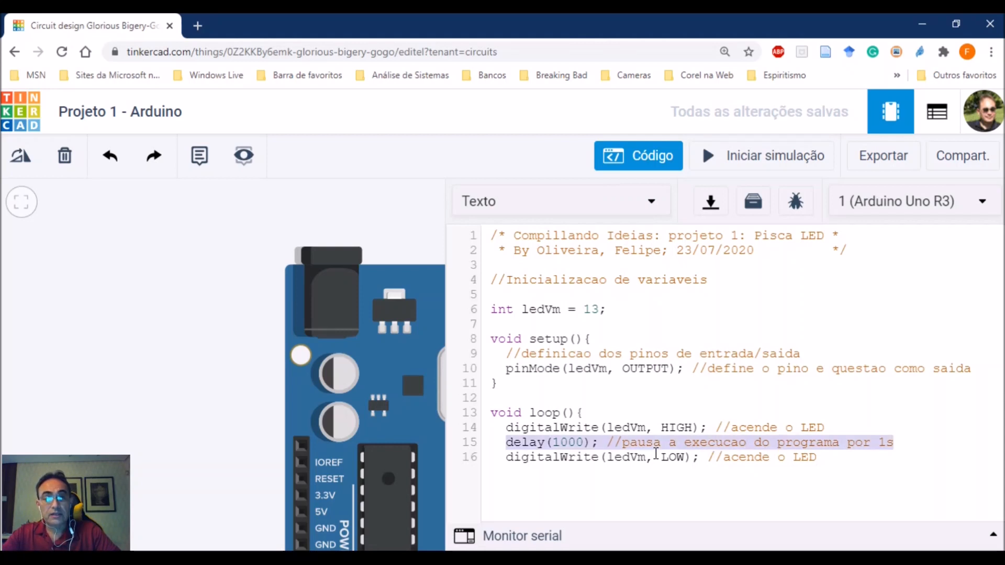
key(End)
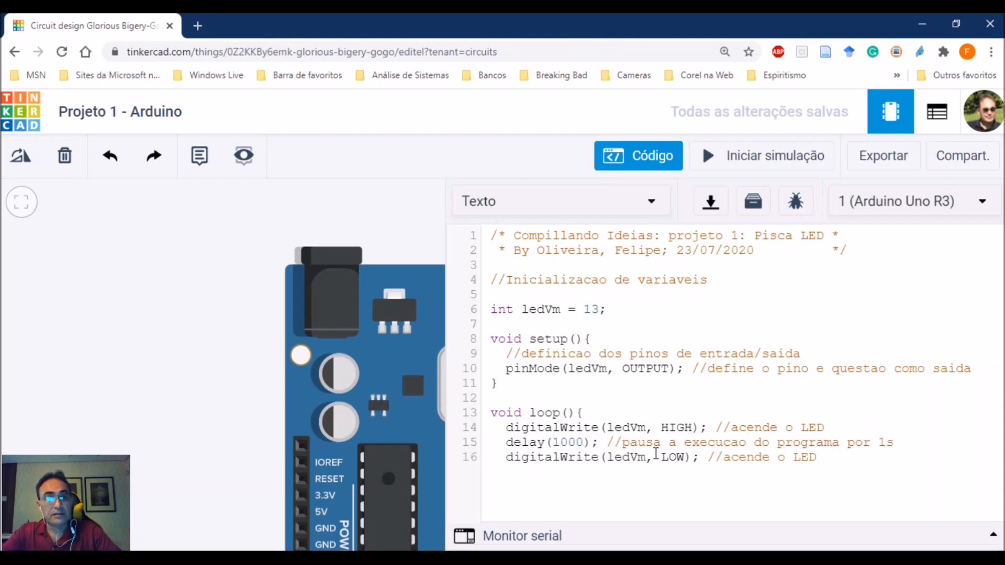
key(Return)
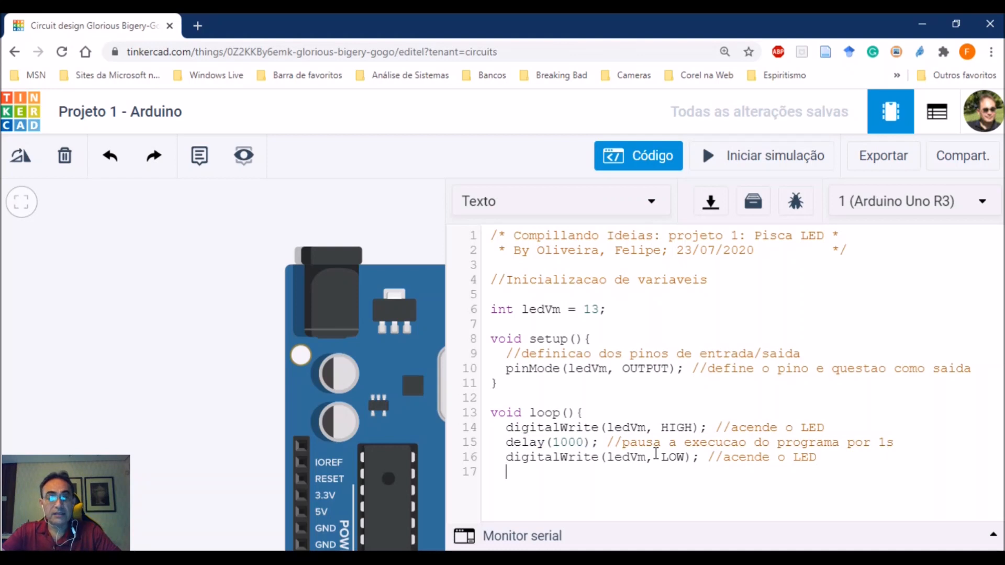
key(ctrl+v)
Change the comment on line 16 to "//apaga o LED"
key(Up)
key(Left)
key(Left)
key(Left)
key(Left)
key(Left)
key(Left)
key(Left)
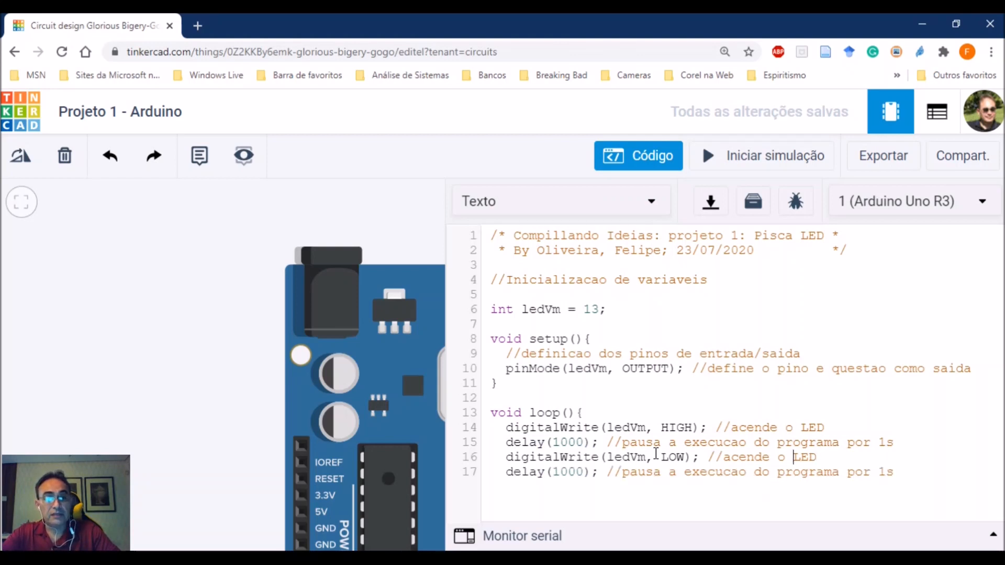
key(BackSpace)
key(BackSpace)
key(BackSpace)
key(BackSpace)
key(BackSpace)
key(BackSpace)
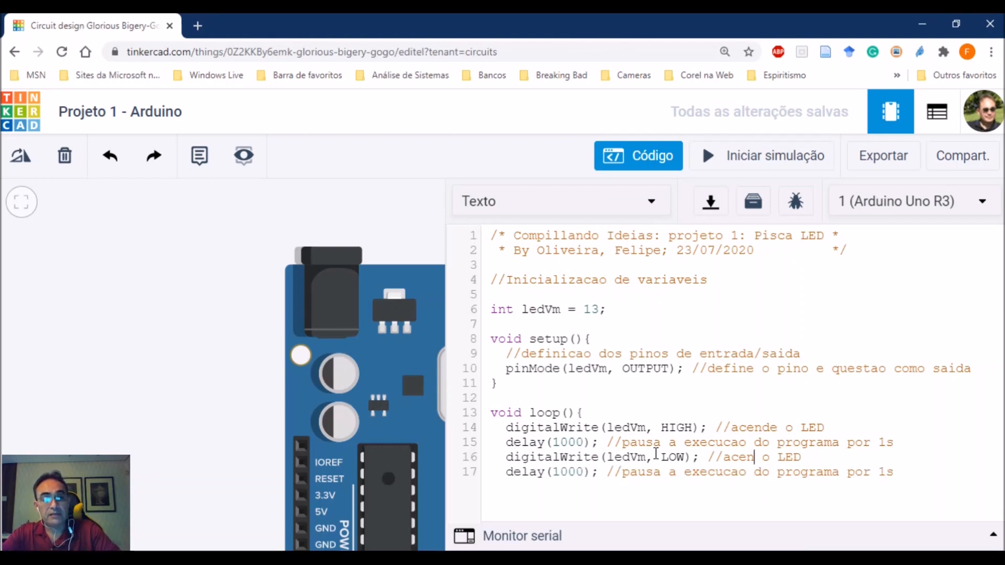
text(apaga)
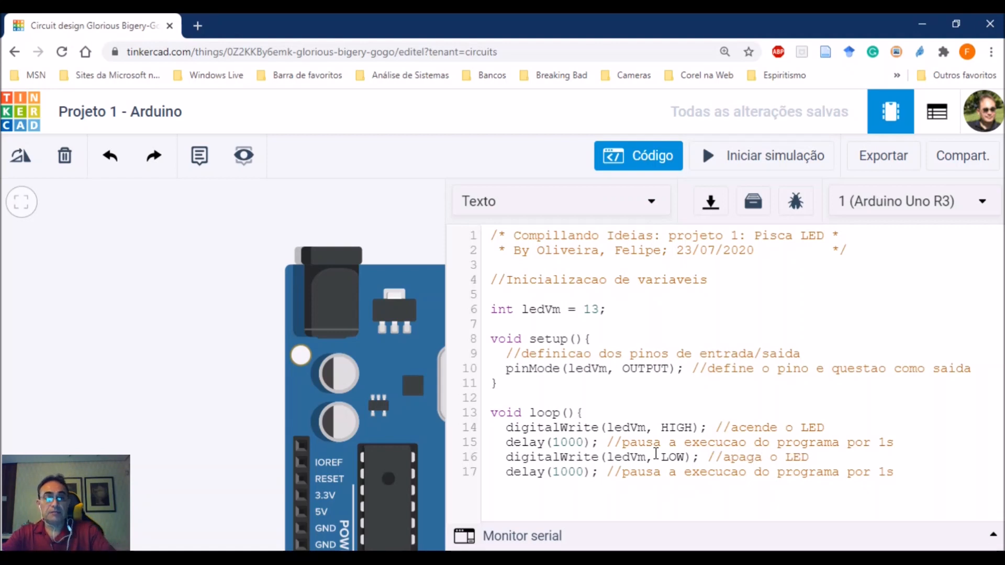
Close the loop function with a closing brace on a new line 18 below the second delay
key(Down)
key(Right)
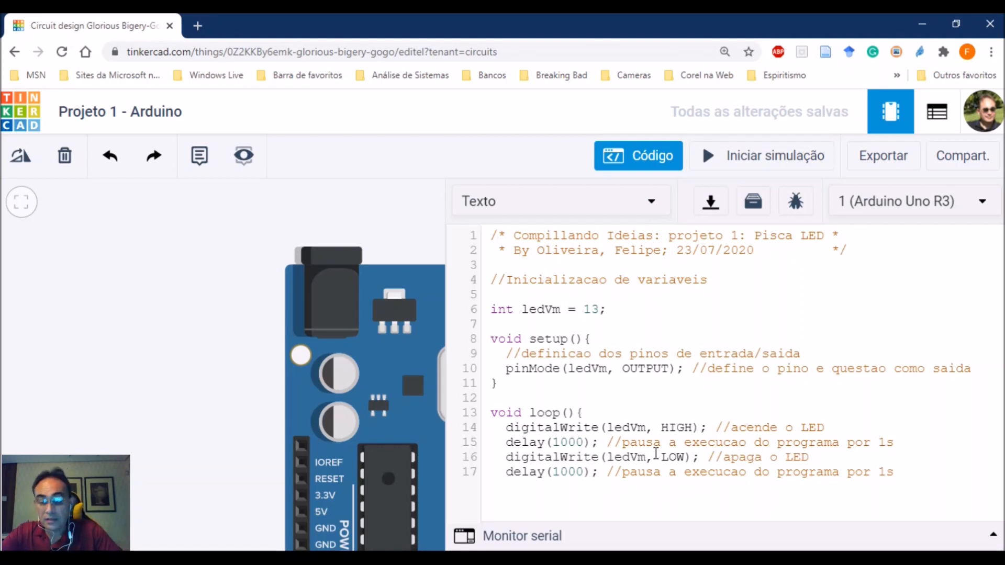
key(End)
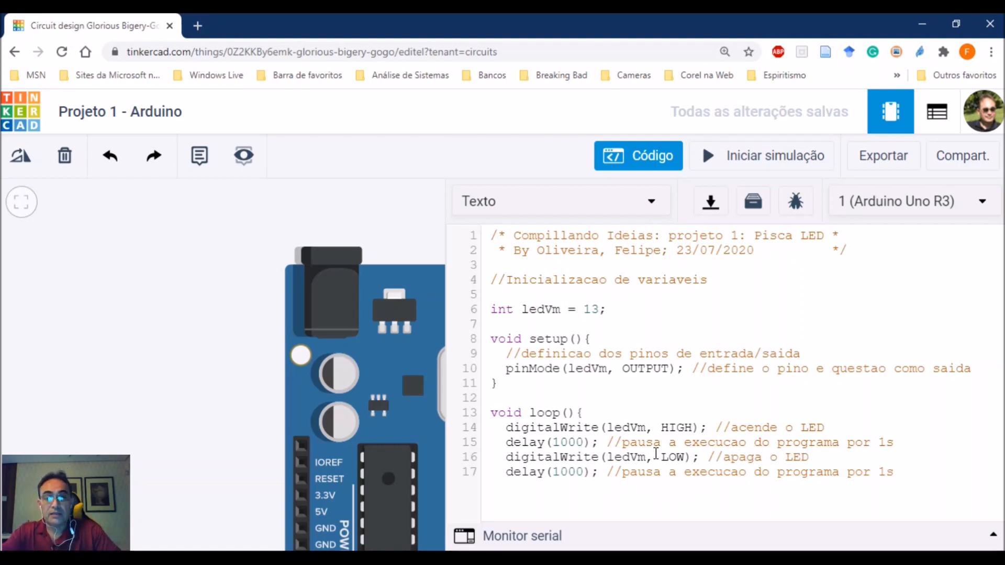
key(Return)
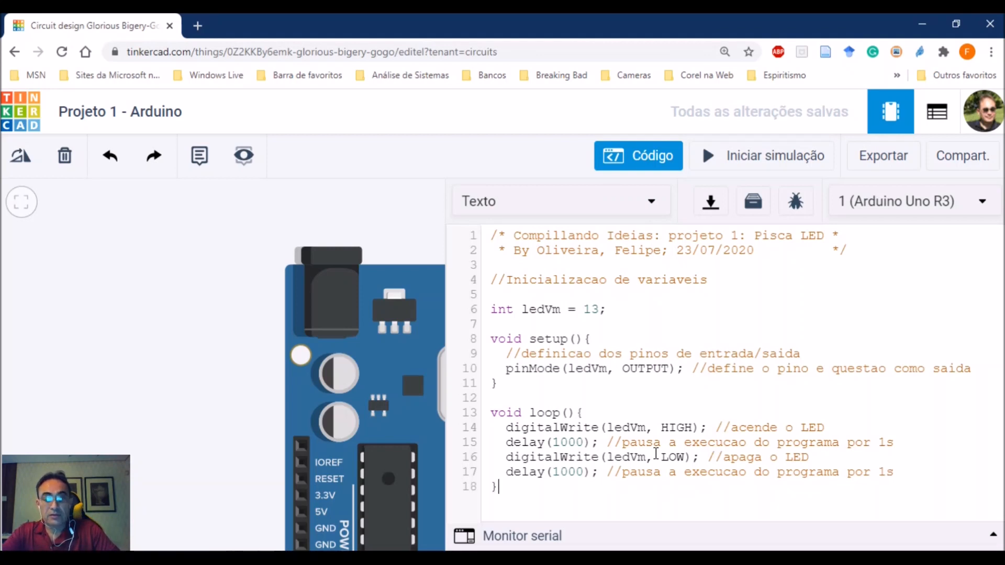
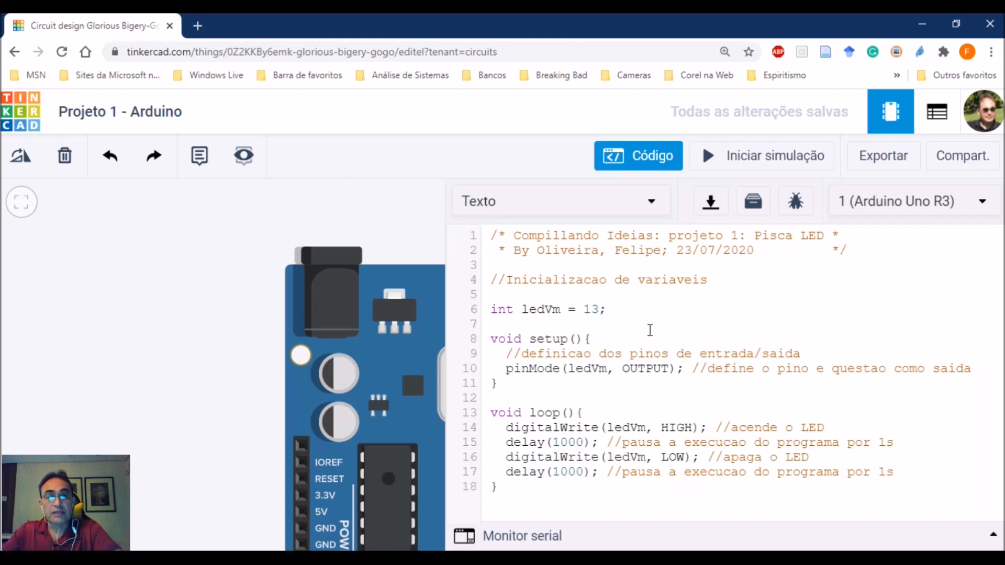
Hide the code editor to bring the whole Arduino and breadboard circuit into view
key(ctrl+minus)
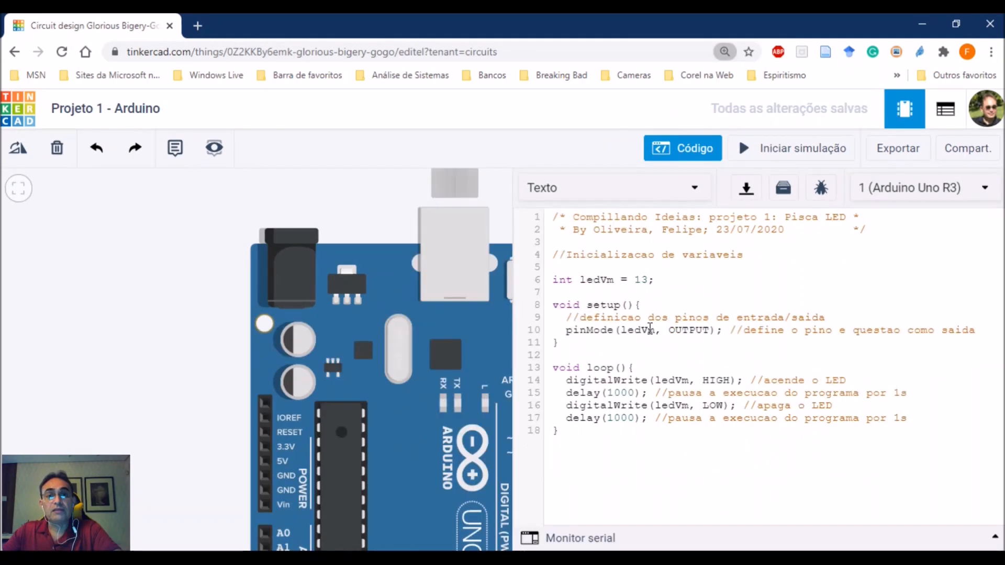
key(ctrl+minus)
key(ctrl+minus)
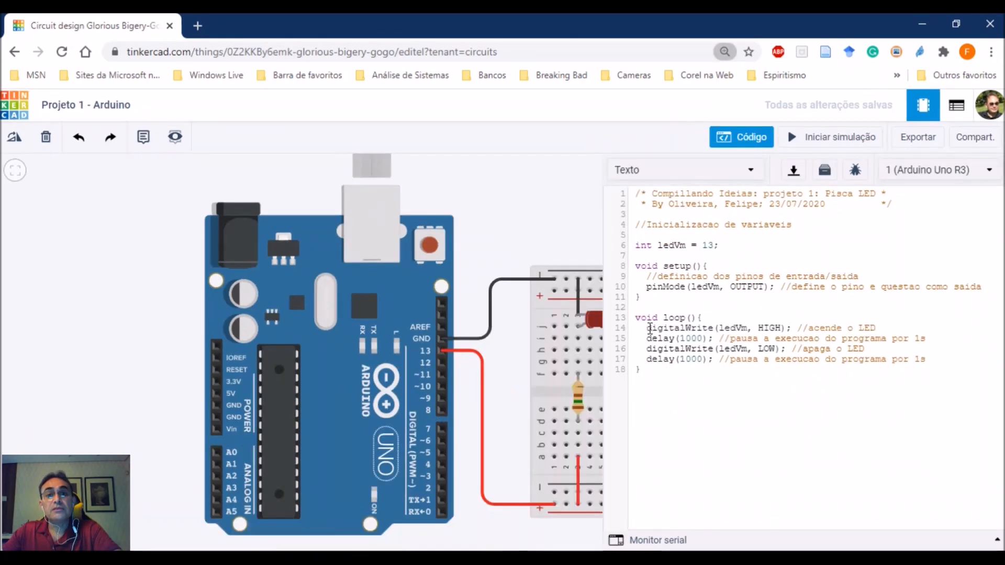
key(ctrl+minus)
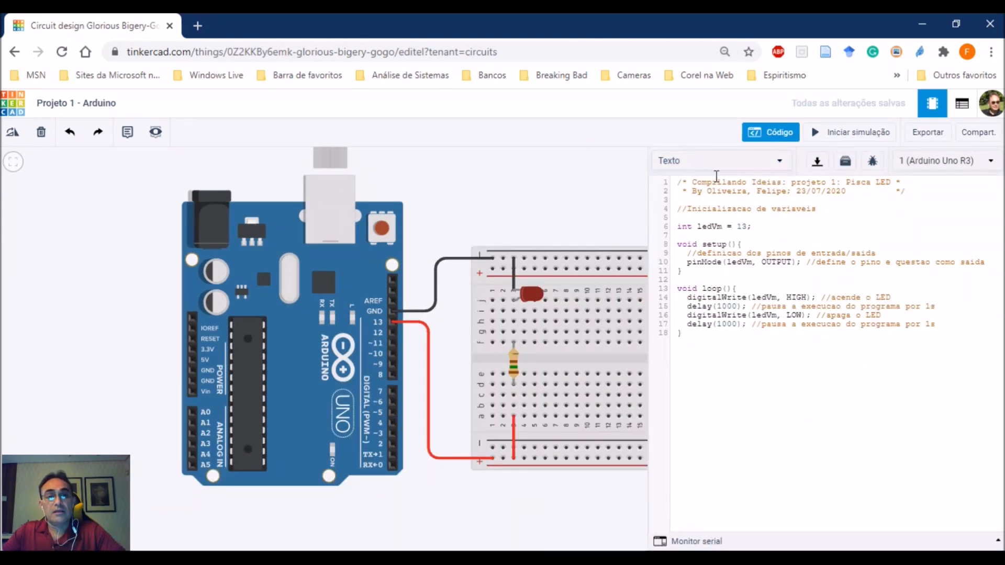
click(770, 137)
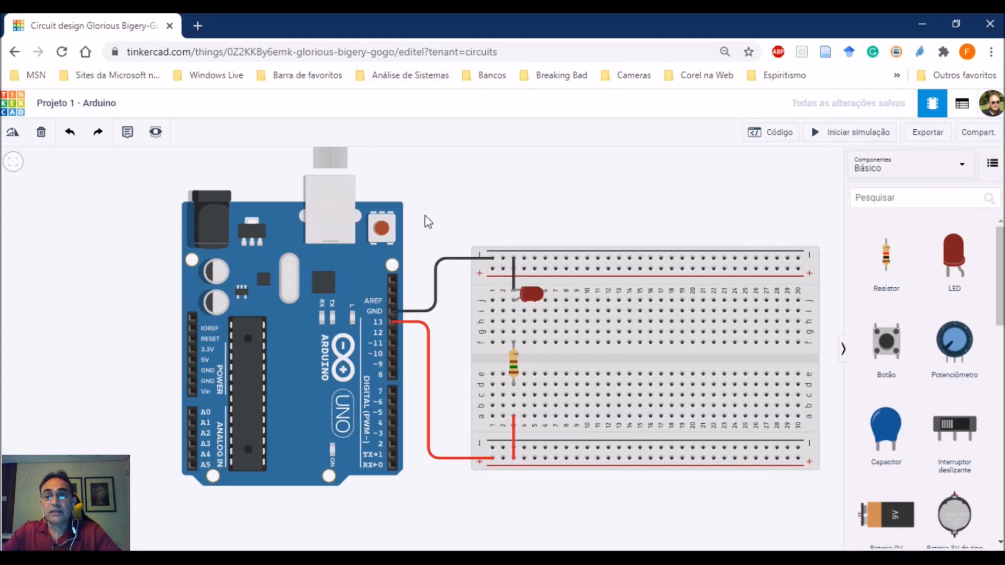
drag(467, 219, 465, 255)
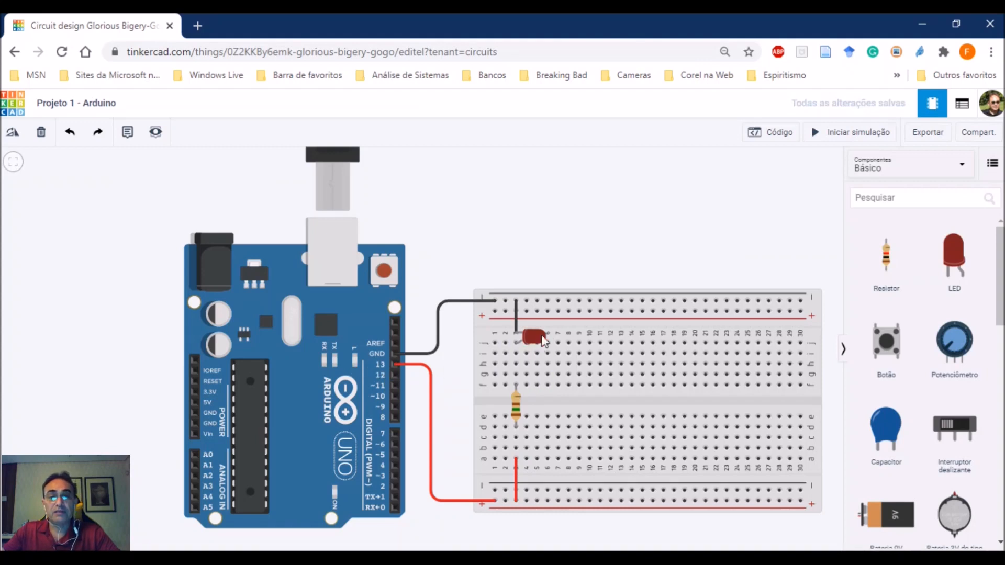
Run the circuit simulation twice to check the blinking LED, stopping it after each run
click(847, 131)
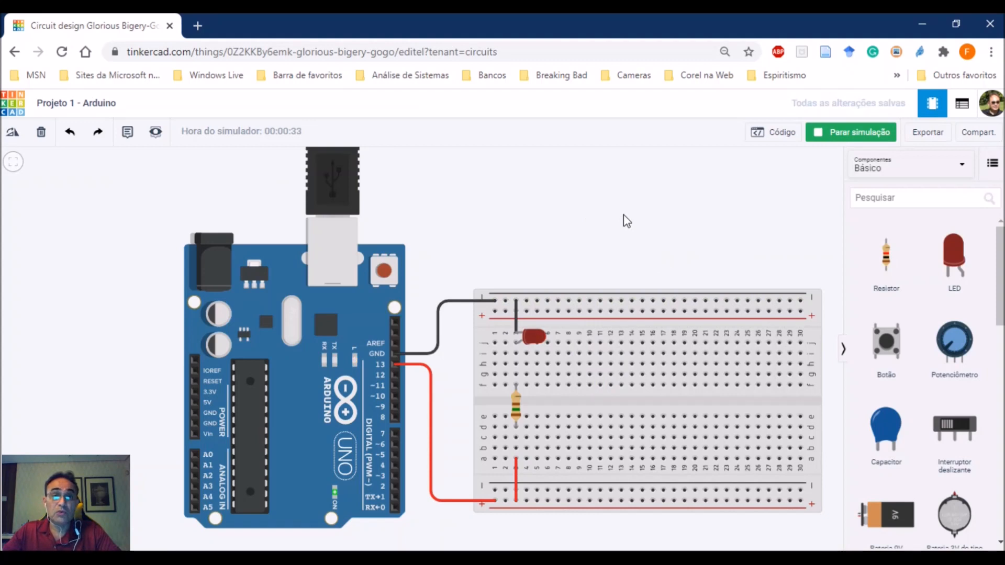
click(839, 137)
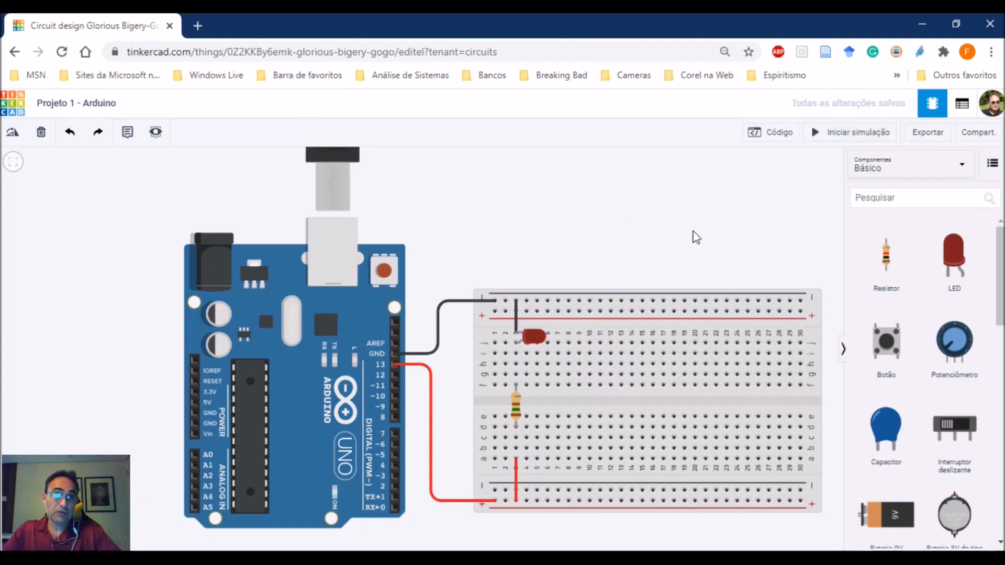
click(828, 141)
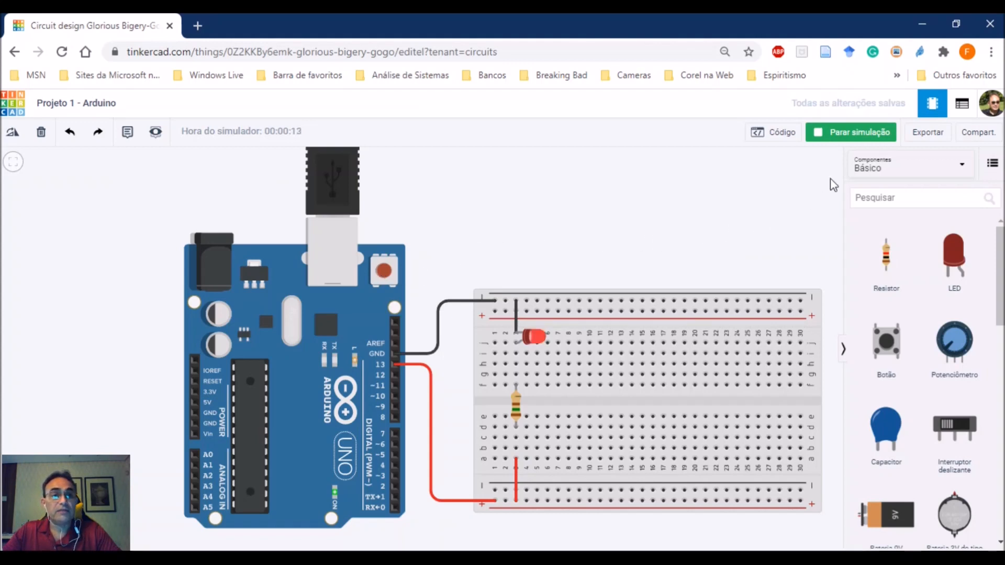
click(840, 139)
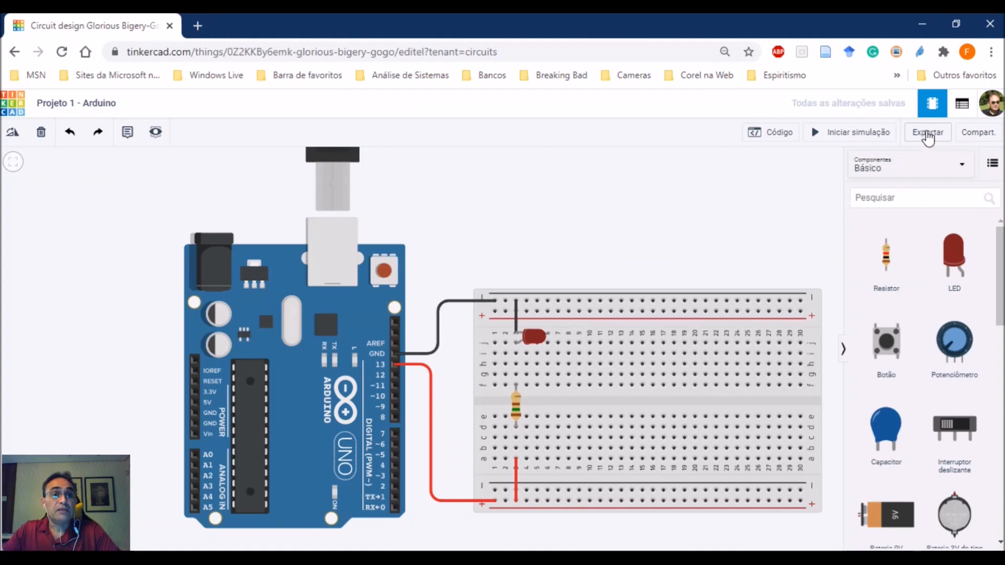
View the .BRD export option and the sharing options with the project snapshot download, dismissing each one
click(928, 137)
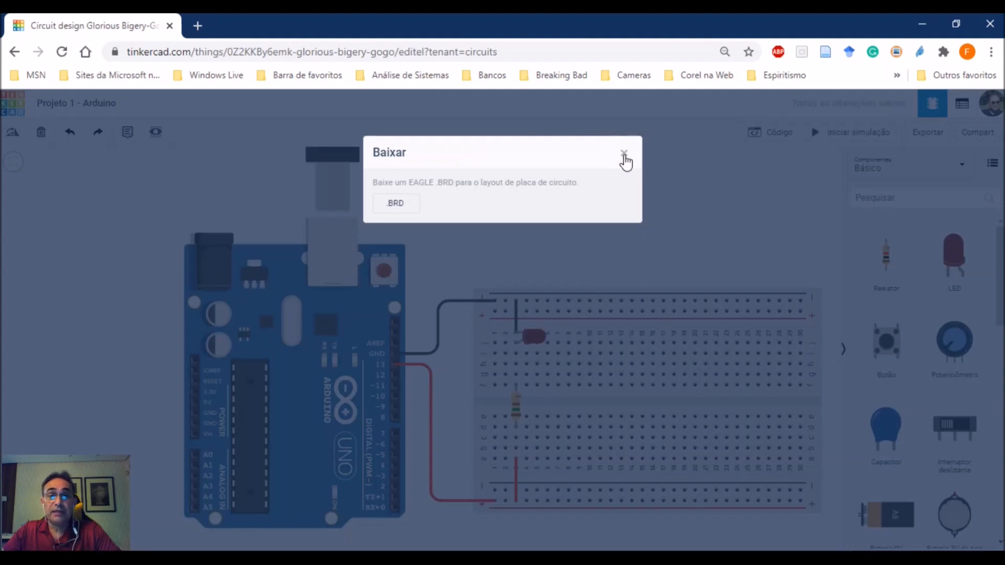
click(624, 155)
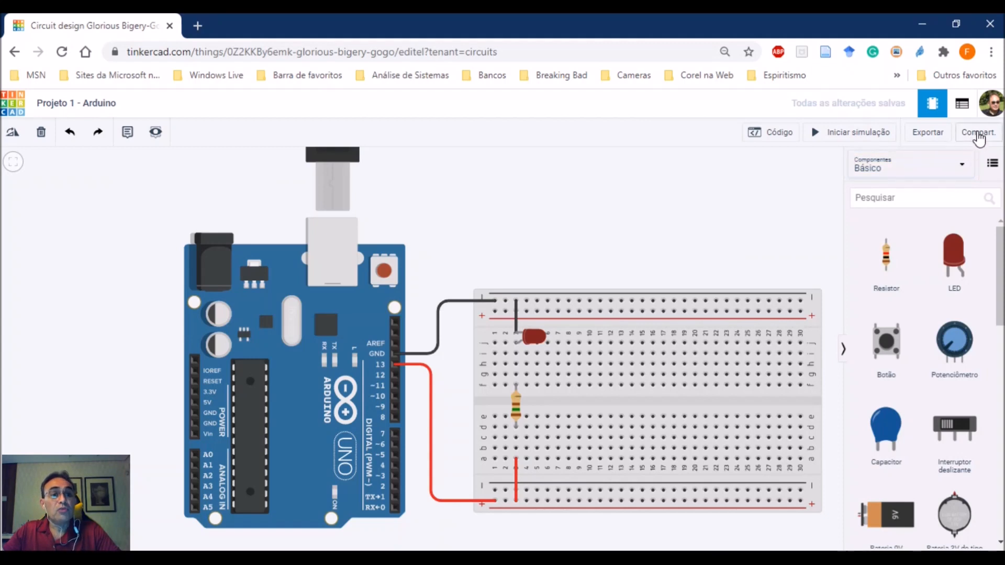
click(978, 135)
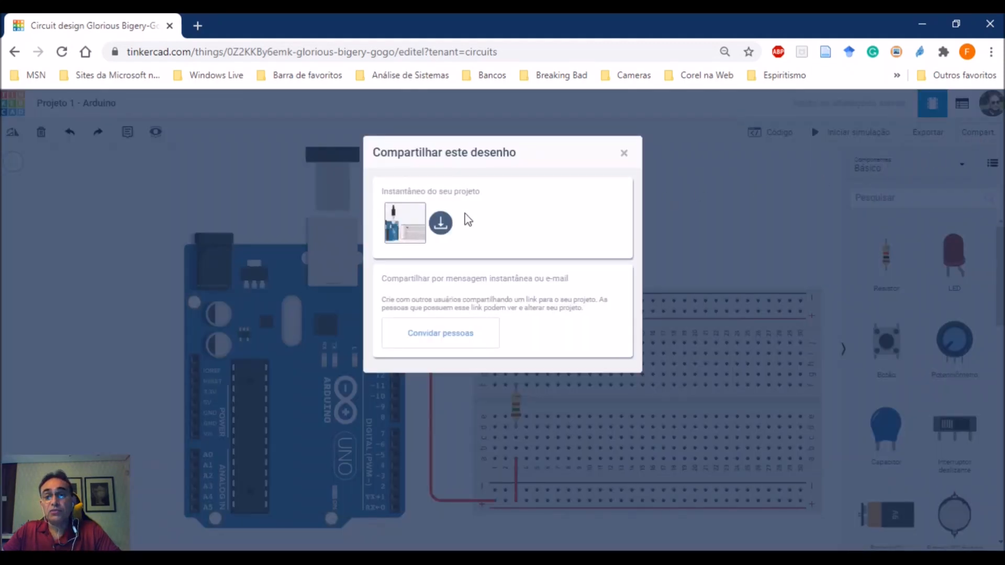
click(441, 225)
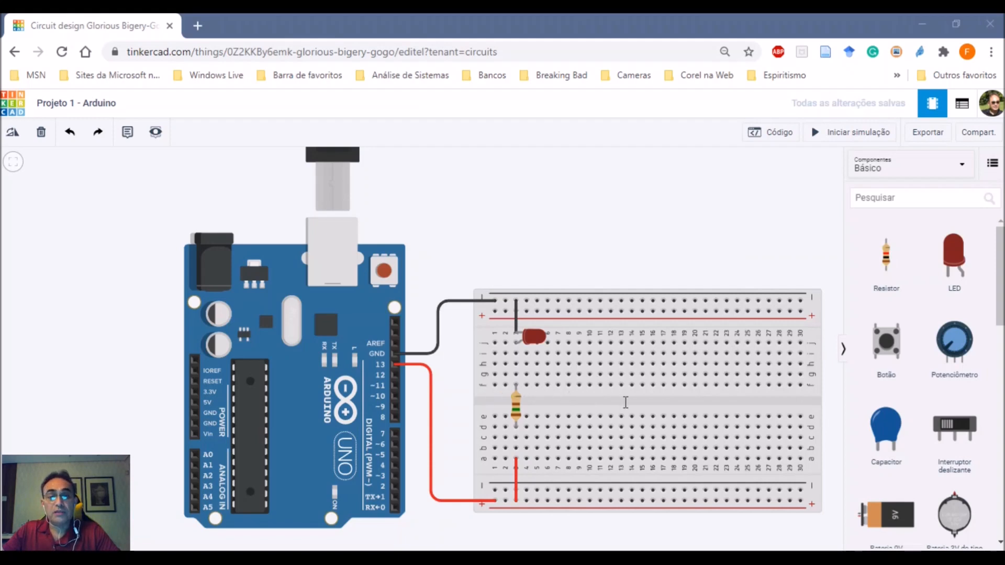
click(834, 448)
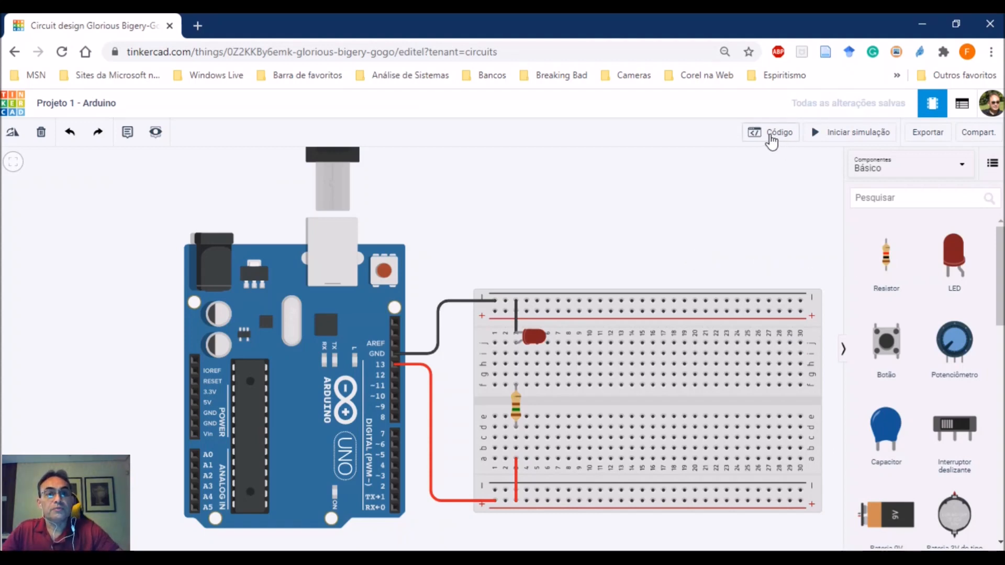
Reopen the Arduino Uno's text code and enlarge the page to make the program readable
click(772, 135)
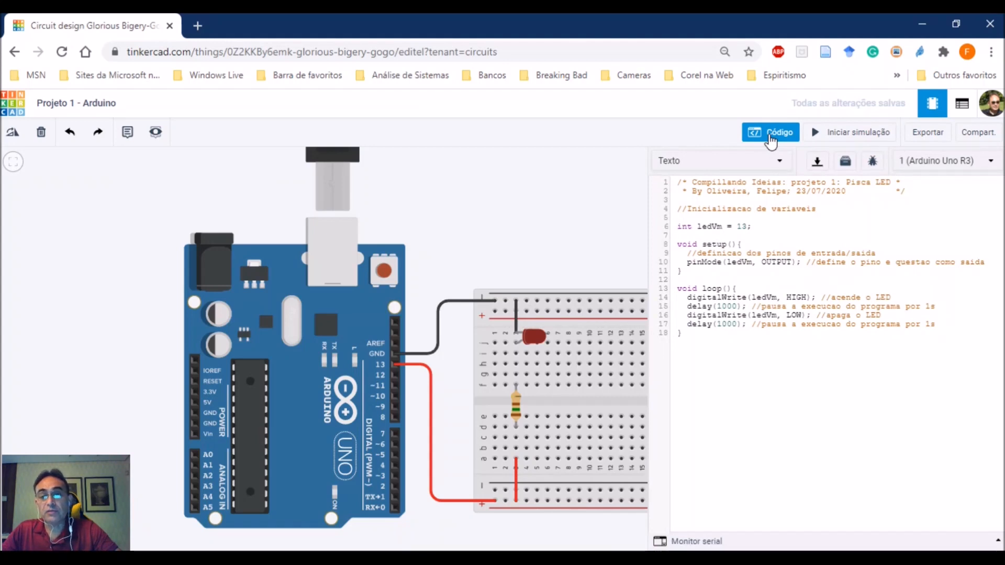
click(788, 283)
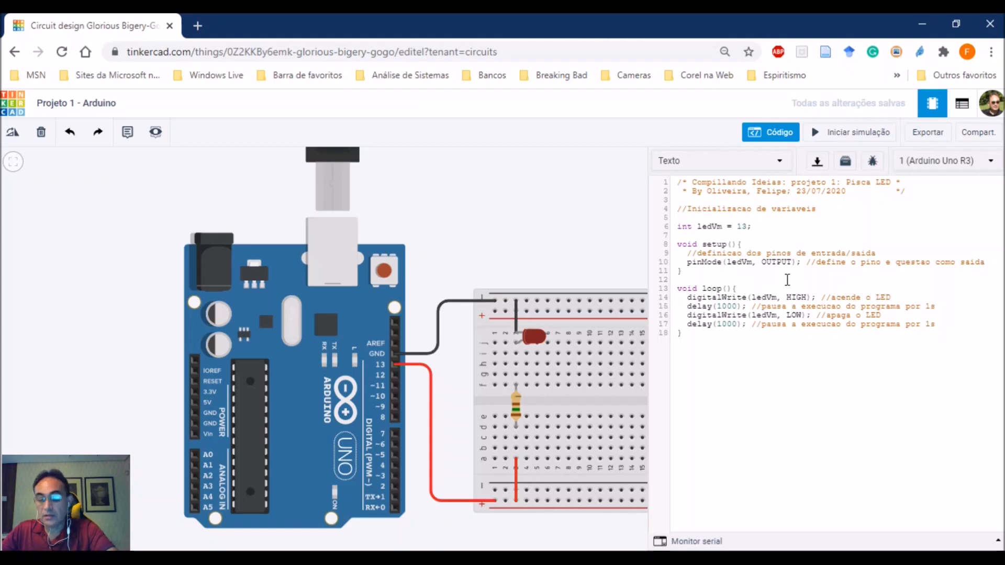
key(ctrl+plus)
key(ctrl+plus)
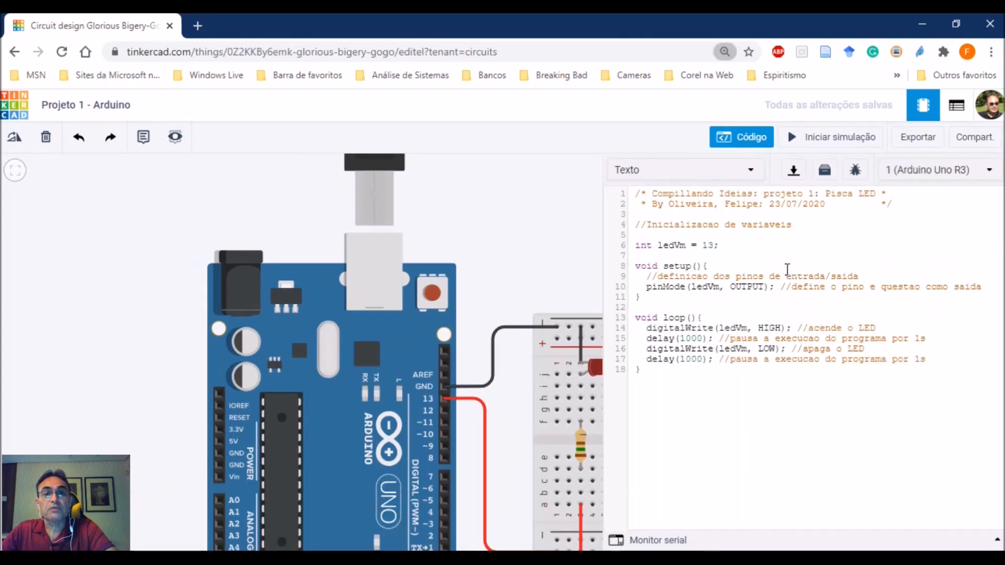
key(ctrl+plus)
key(ctrl+plus)
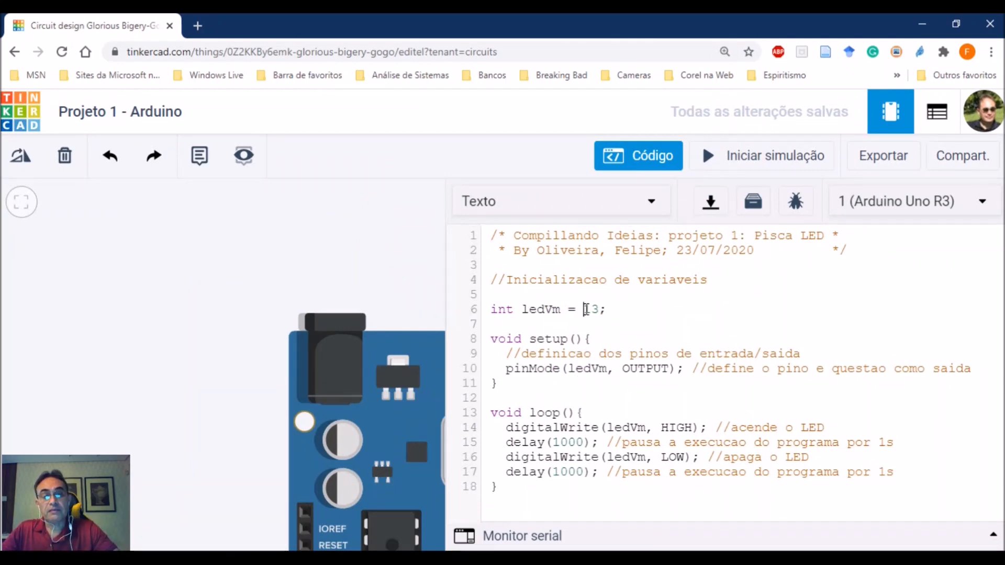
Set the ledVm variable in the Arduino Uno's text code to pin 8
click(584, 309)
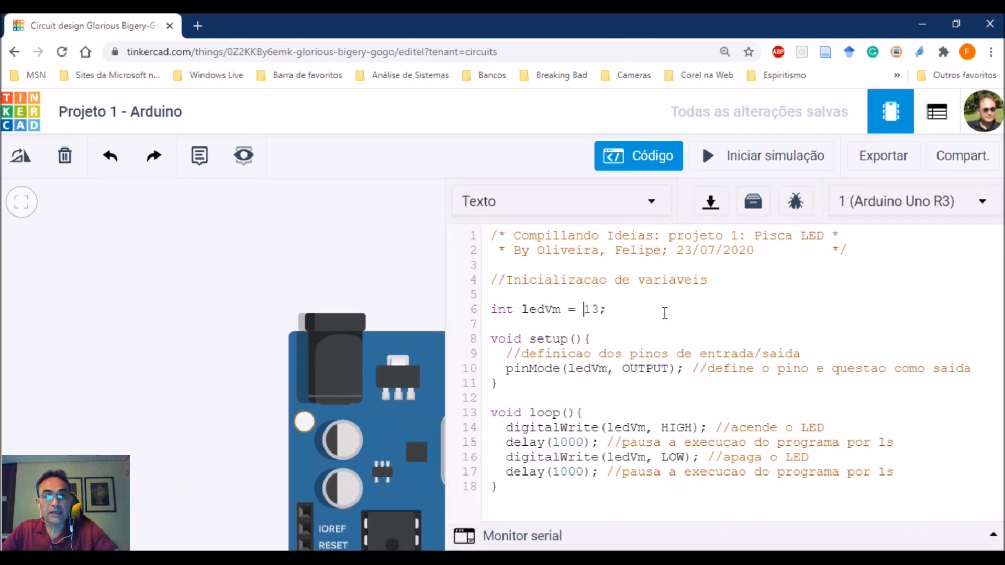
key(Delete)
key(Delete)
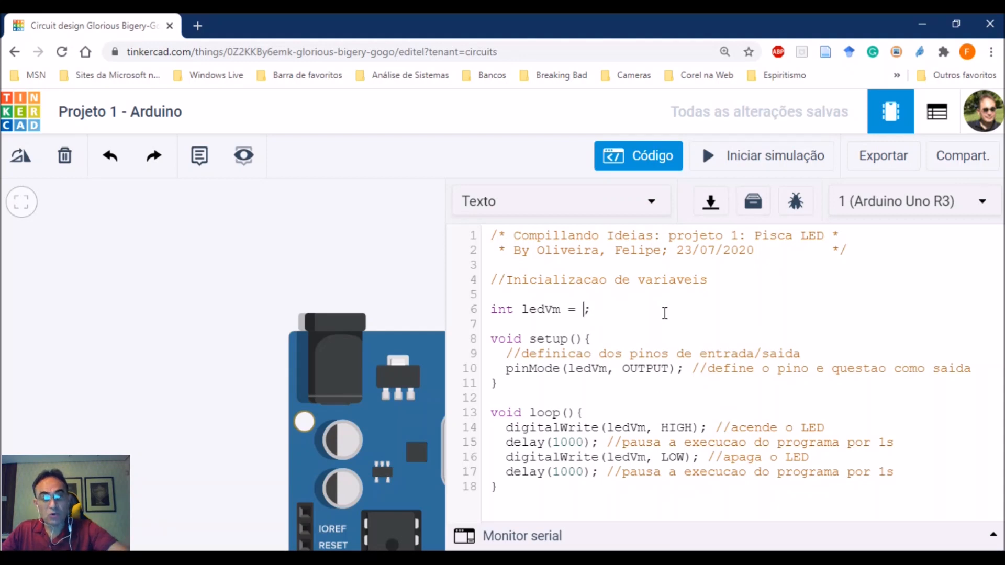
text(8)
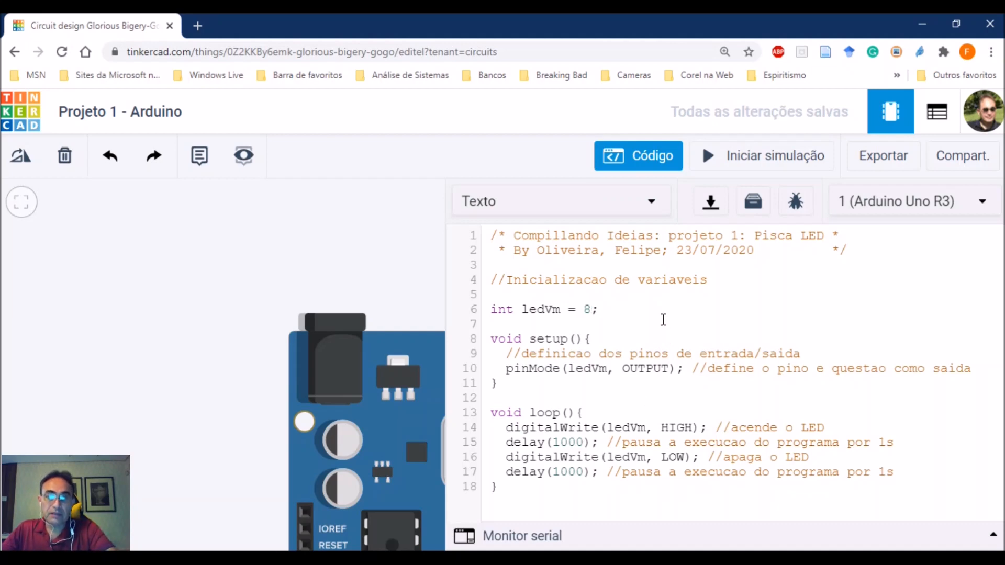
Hide the code editor and move the red wire's Arduino end from pin 13 to pin 8, levelling its upper bend with that pin
key(ctrl+minus)
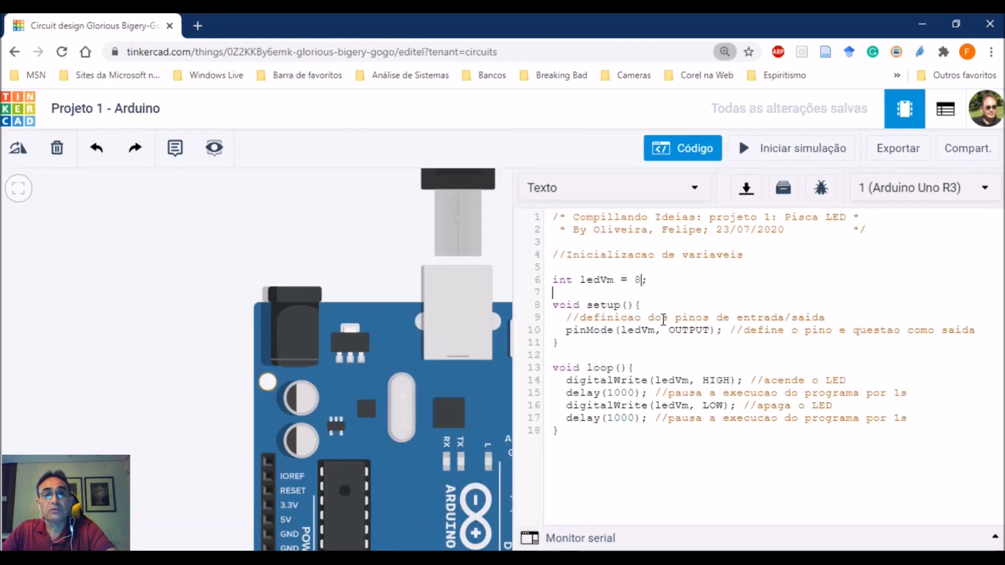
key(ctrl+minus)
key(ctrl+minus)
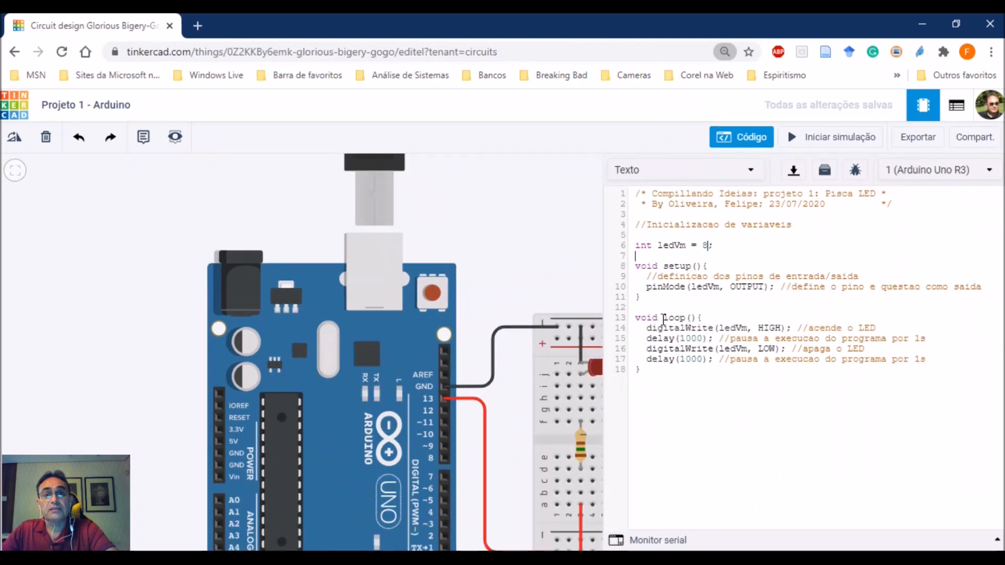
key(ctrl+minus)
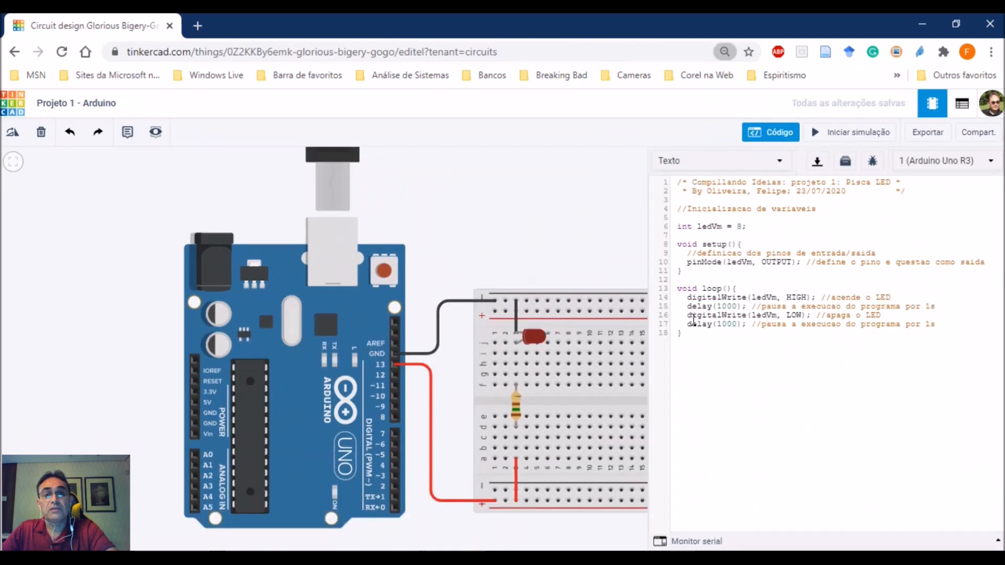
click(769, 136)
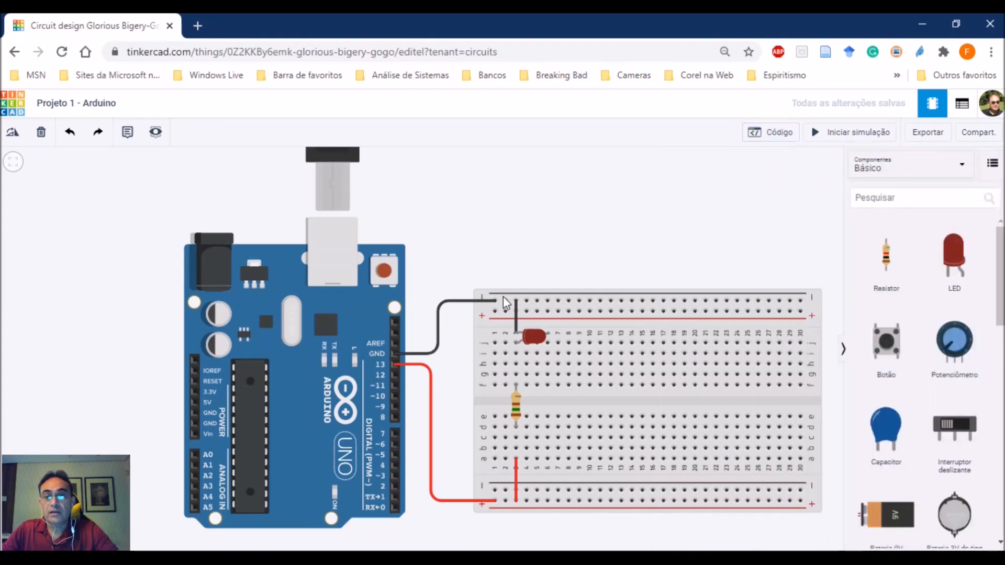
click(394, 365)
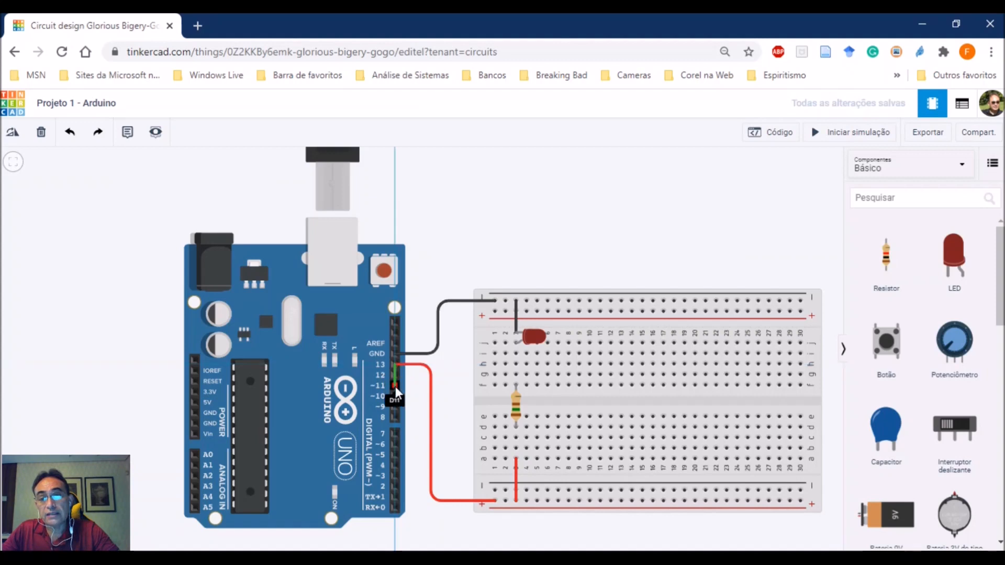
click(395, 386)
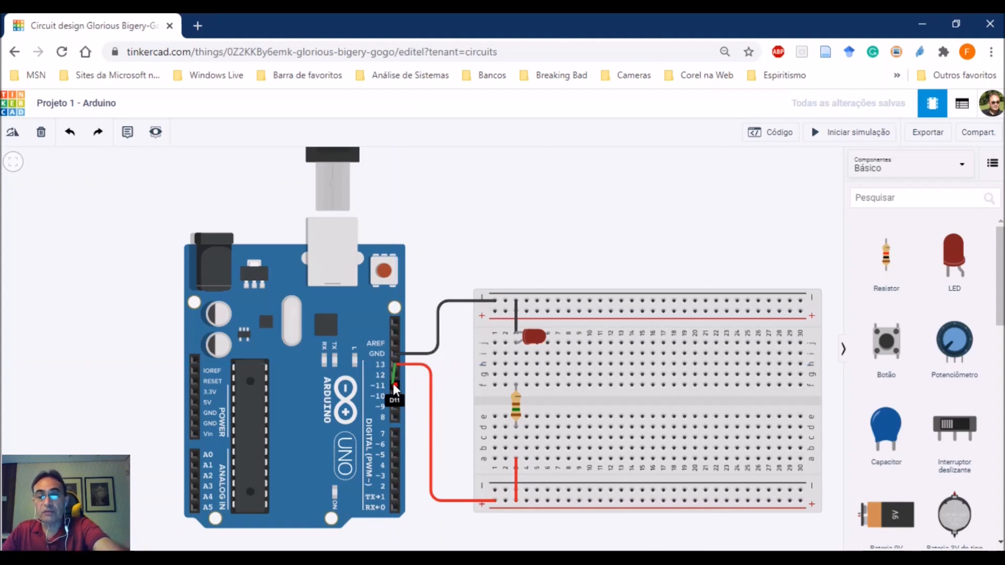
click(395, 363)
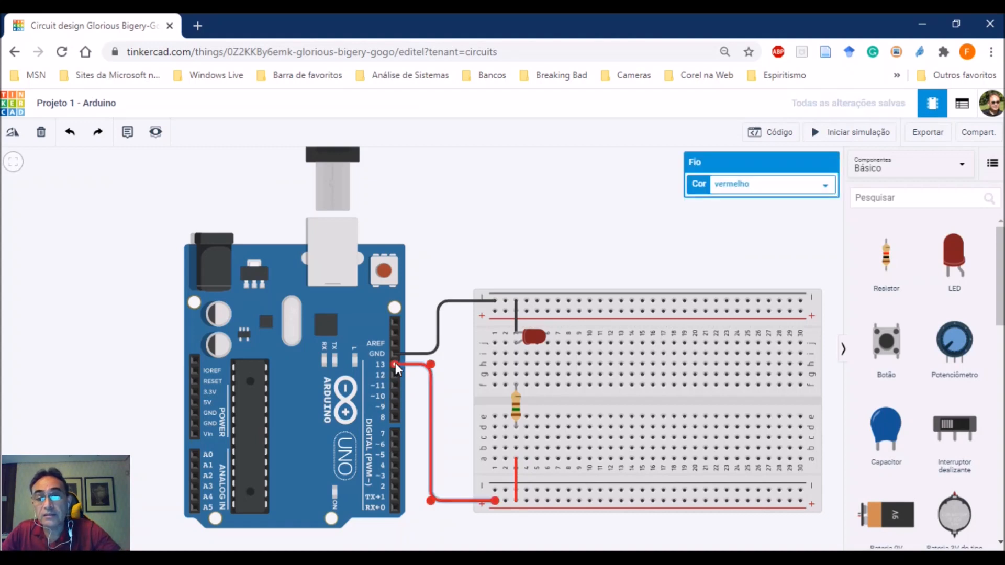
drag(394, 363, 397, 423)
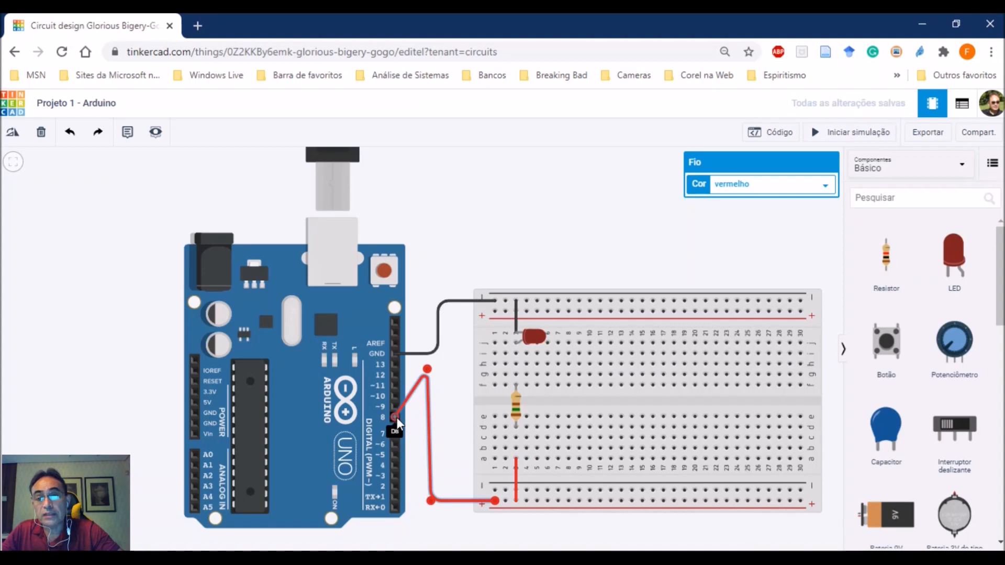
drag(397, 423, 397, 423)
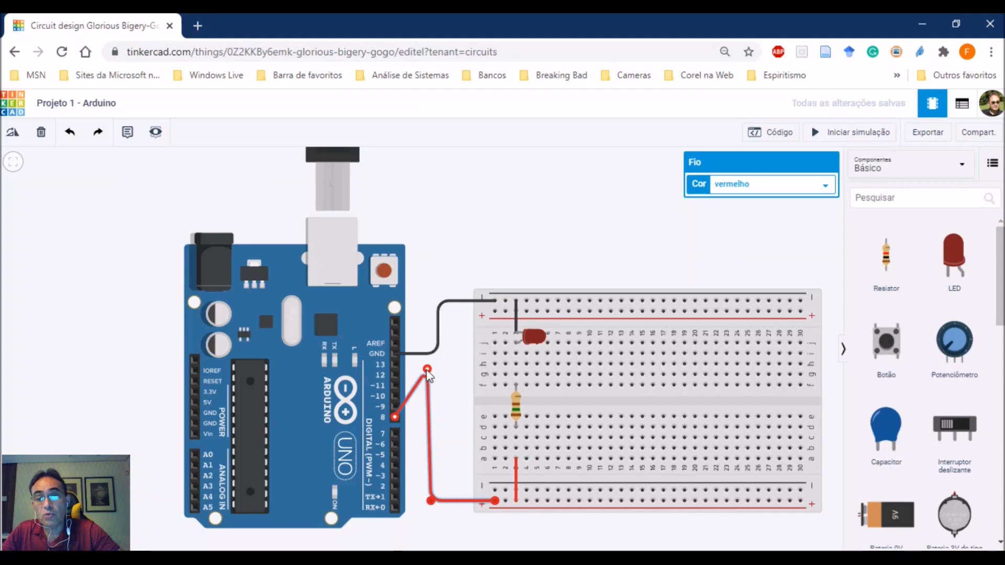
drag(428, 372, 430, 421)
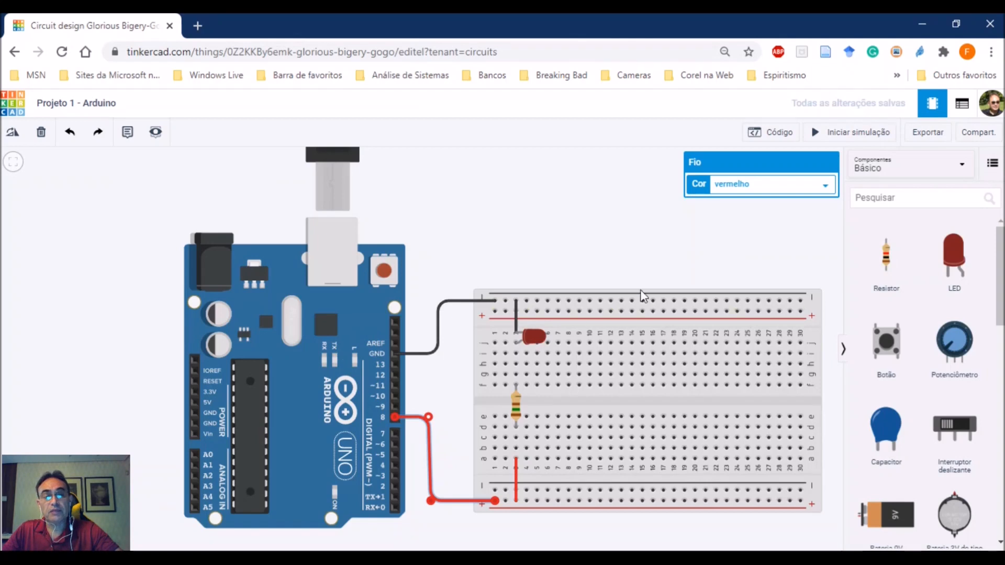
Run the simulation to check the LED wired to pin 8, then stop it and reopen the Arduino's code
click(853, 139)
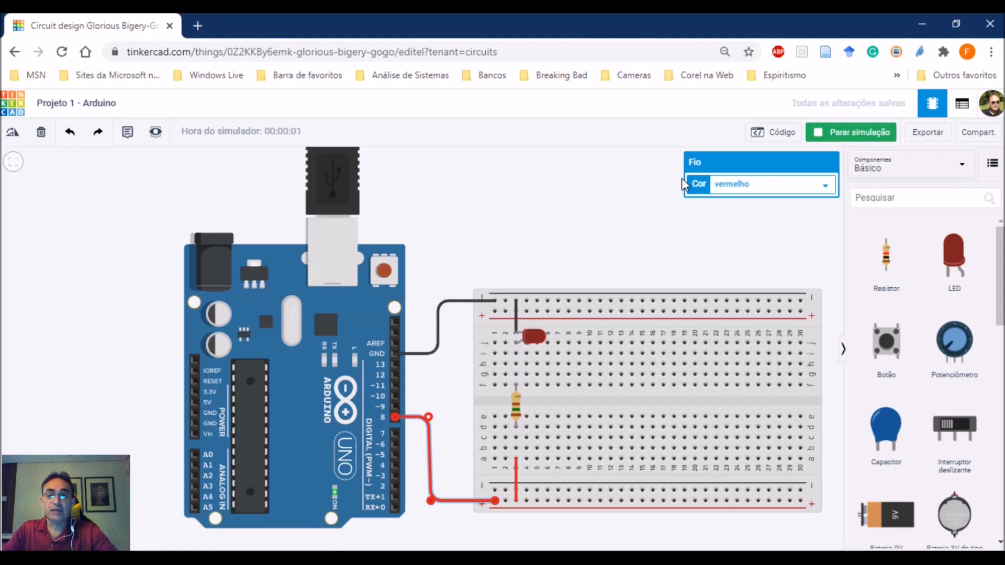
click(573, 255)
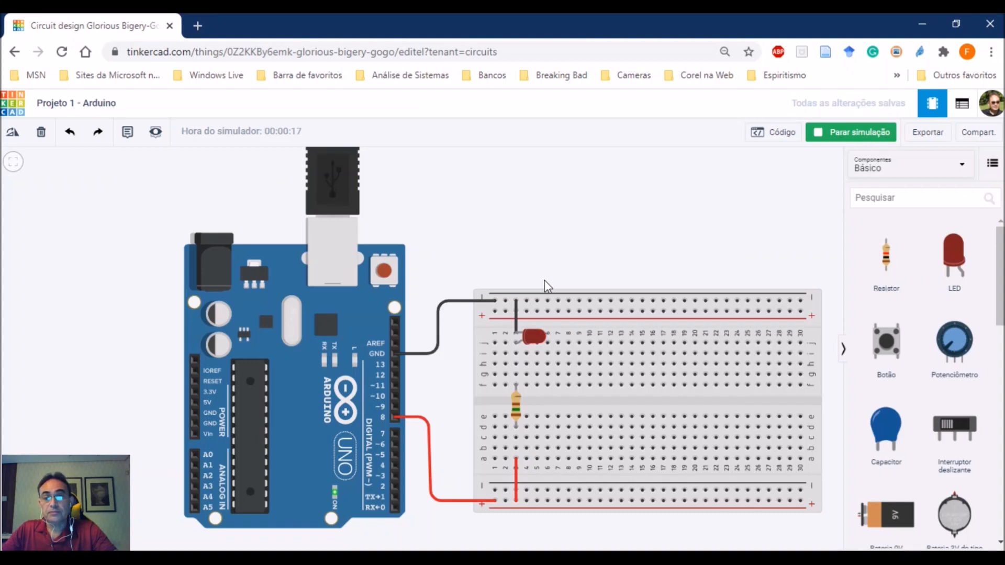
click(815, 142)
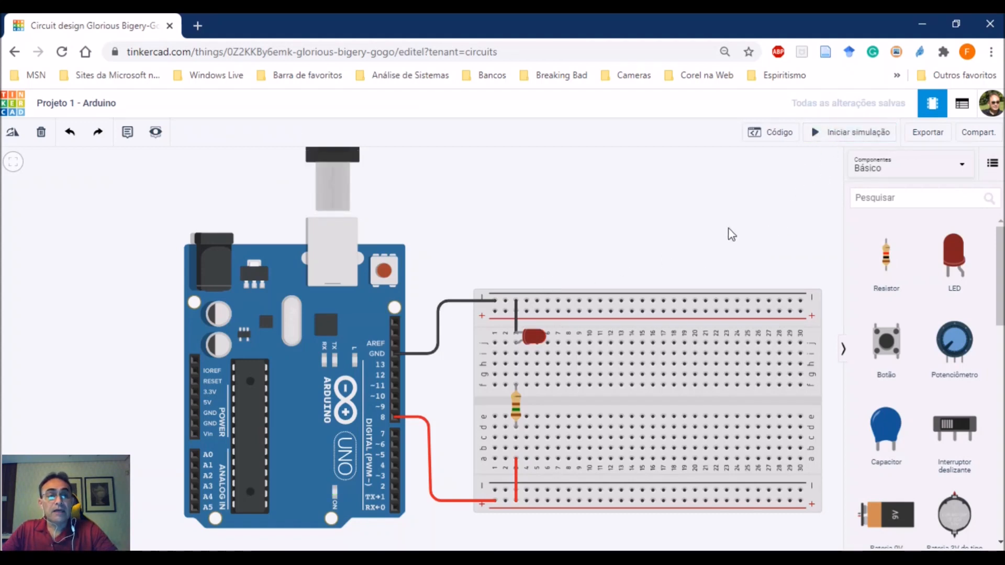
click(772, 133)
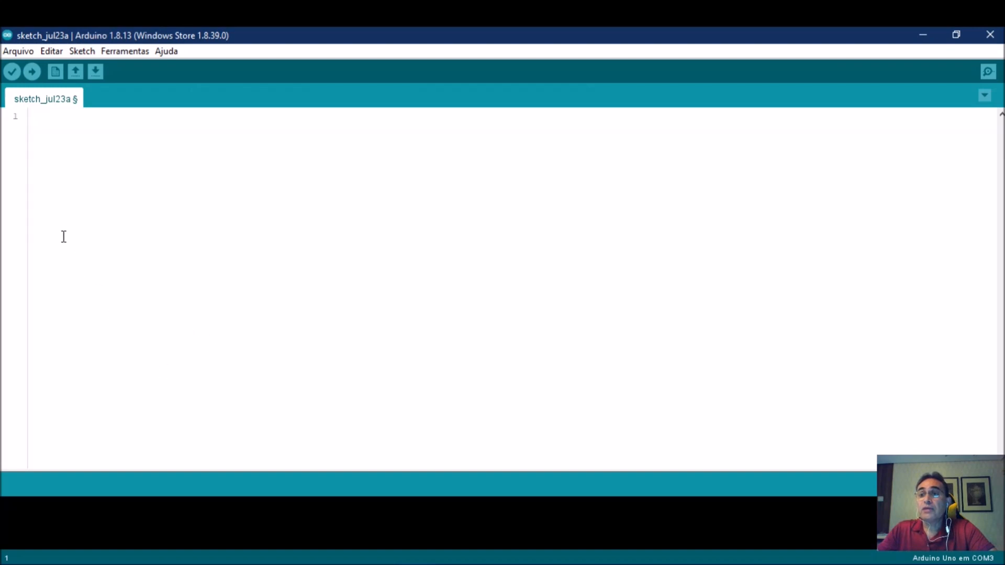
In the Arduino IDE, open compilando_ideias_projeto_1.ino, accepting its move into a sketch folder, and close the empty sketch_jul23a without saving
click(13, 55)
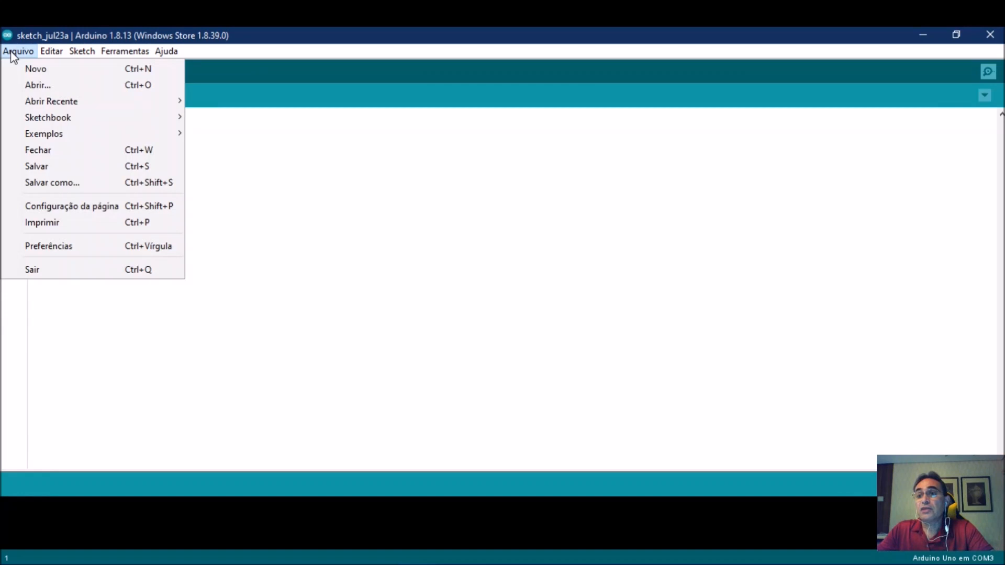
click(26, 85)
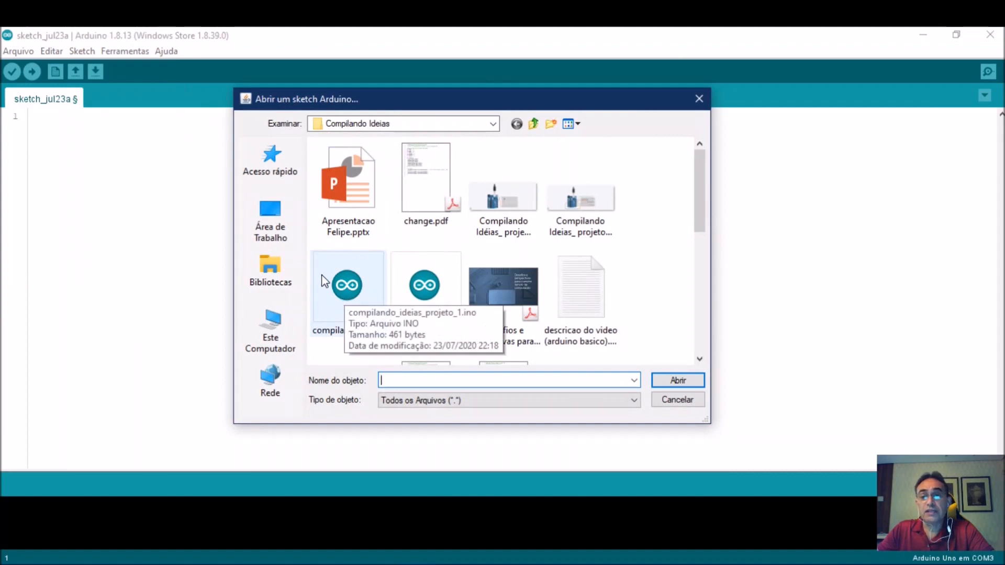
click(343, 292)
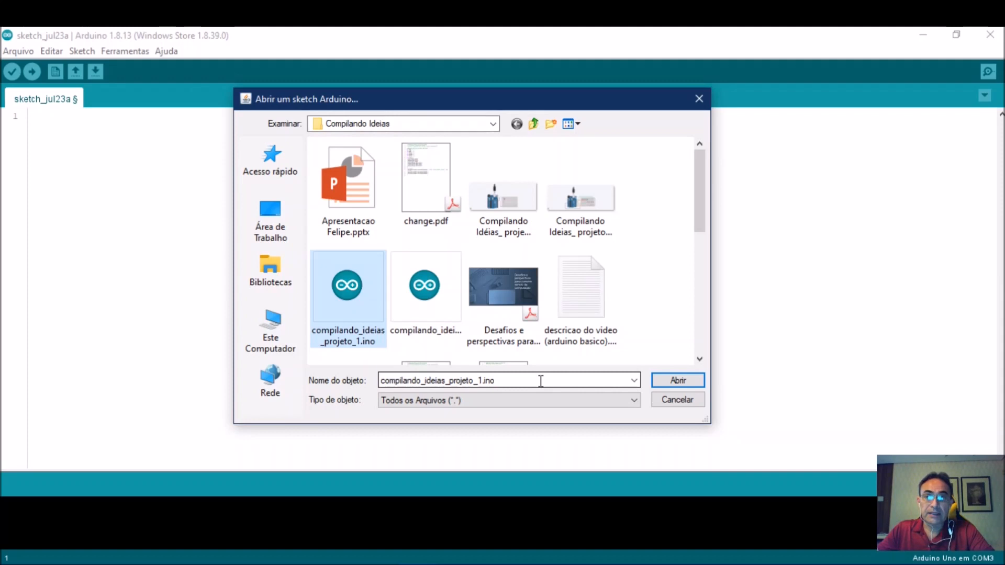
click(668, 390)
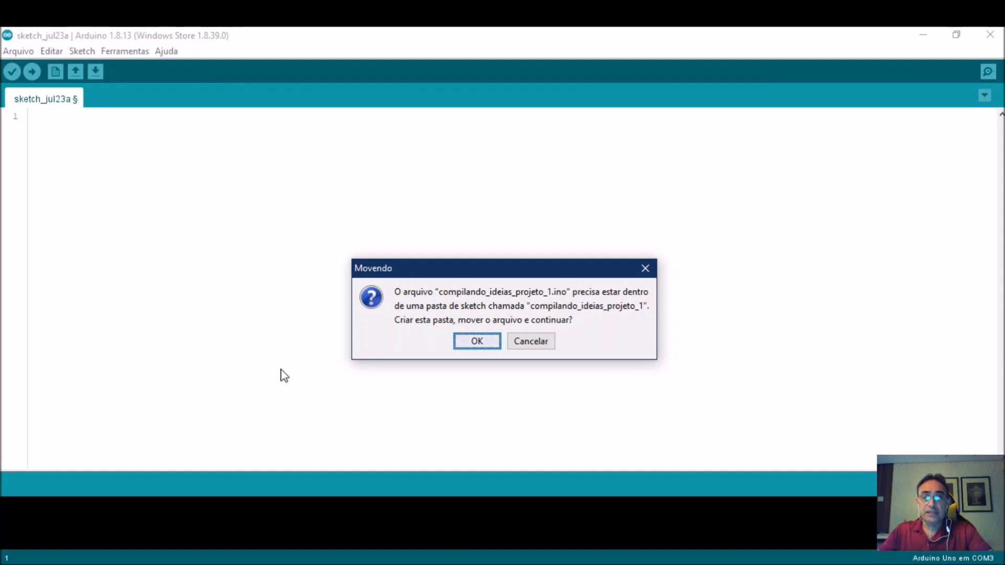
click(477, 342)
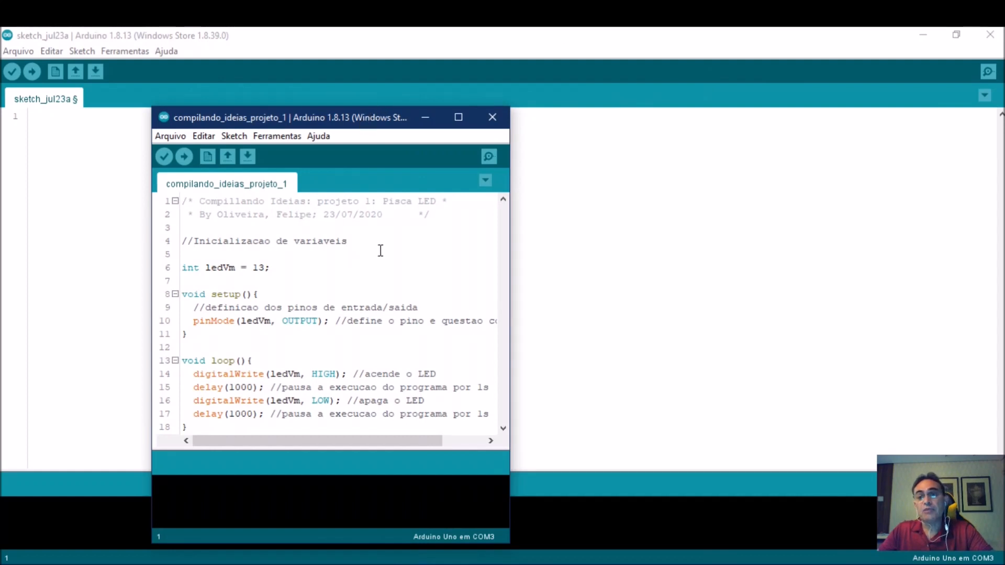
click(988, 38)
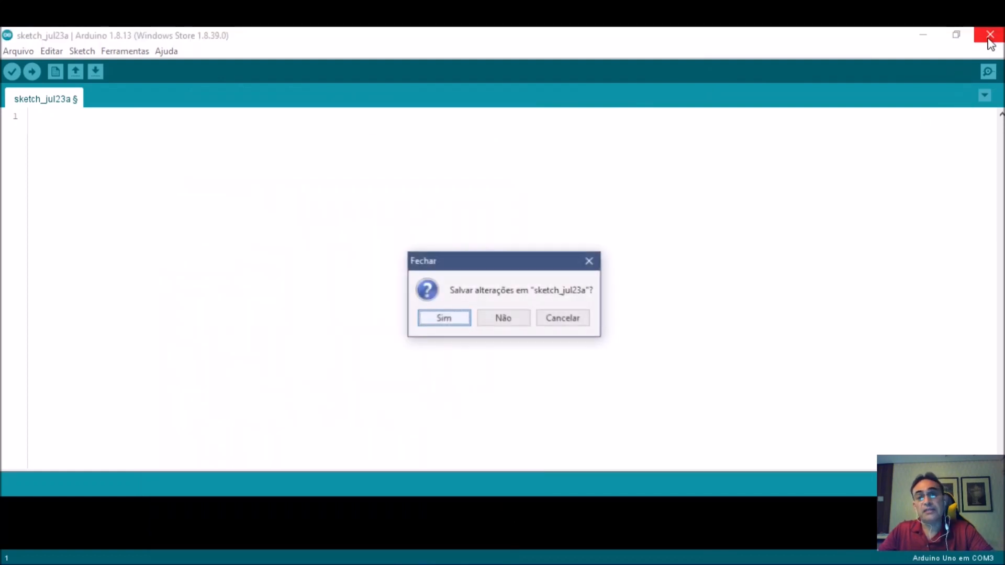
click(509, 315)
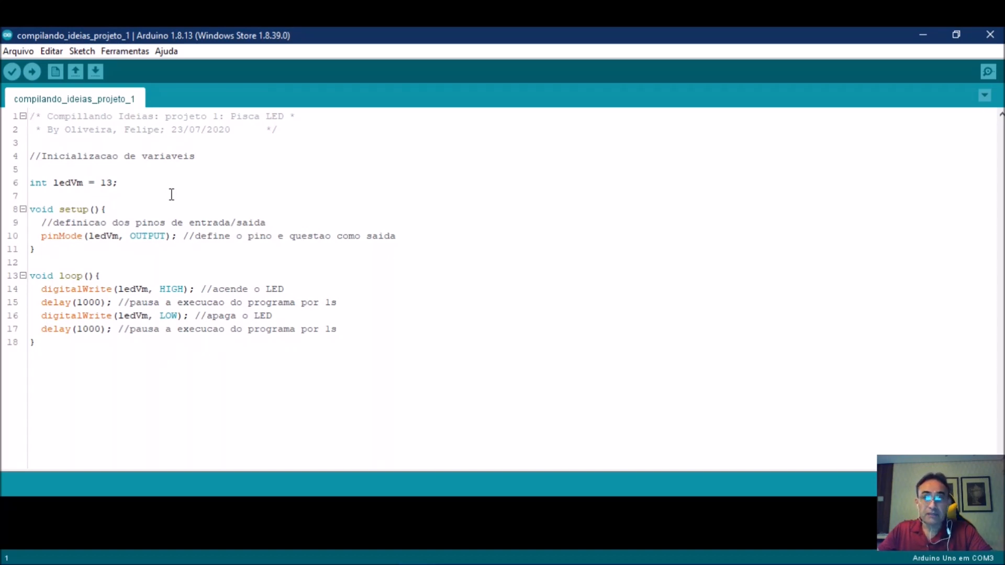
Check the serial port selection for COM3 (Arduino Uno) and upload the compilando_ideias_projeto_1 sketch to the board
click(121, 51)
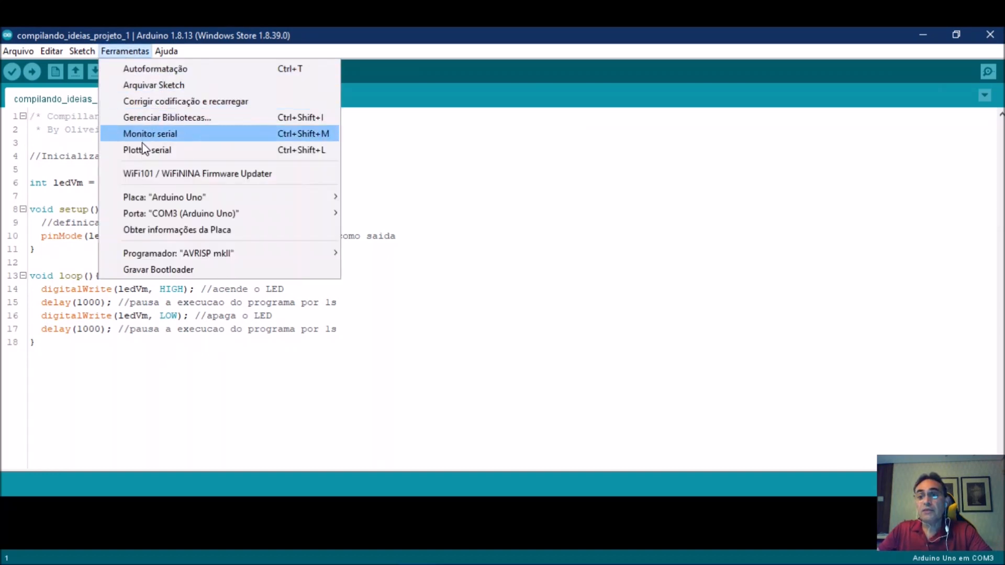
mouse_move(143, 217)
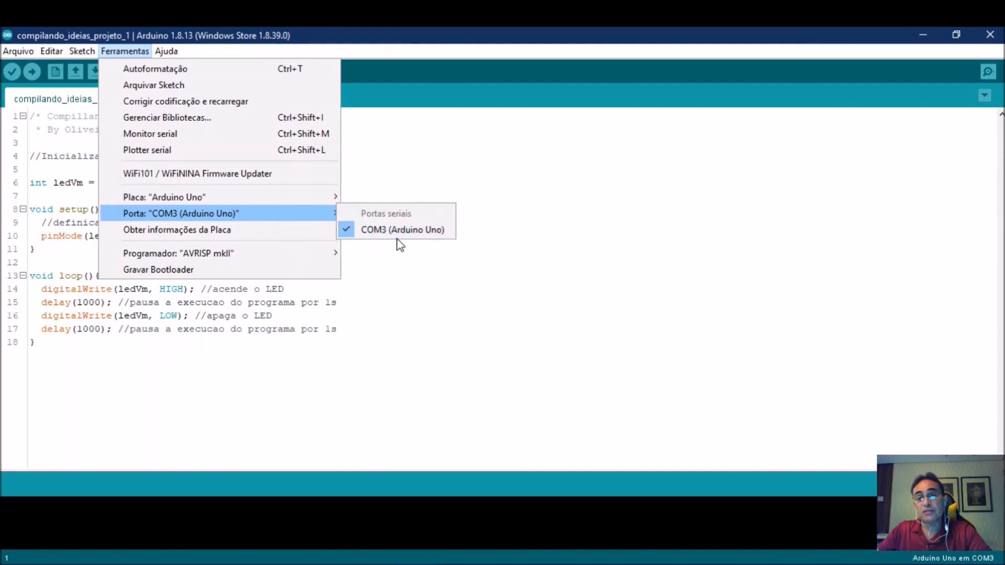
click(425, 273)
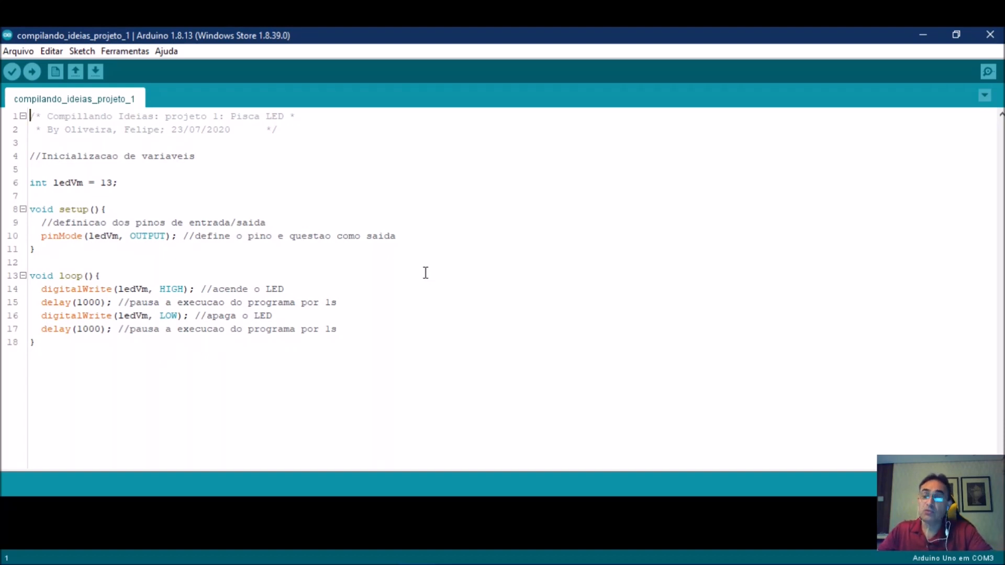
click(32, 72)
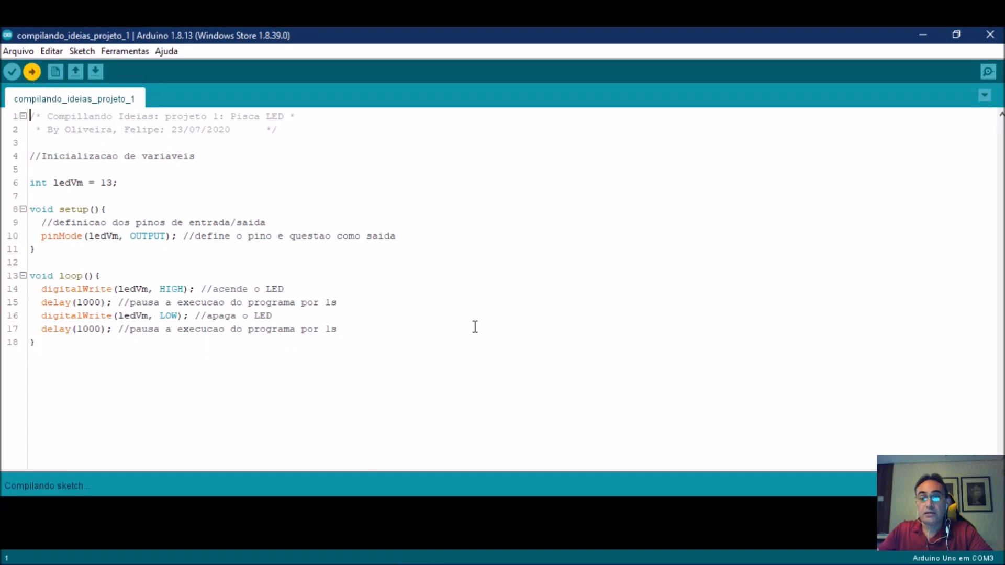